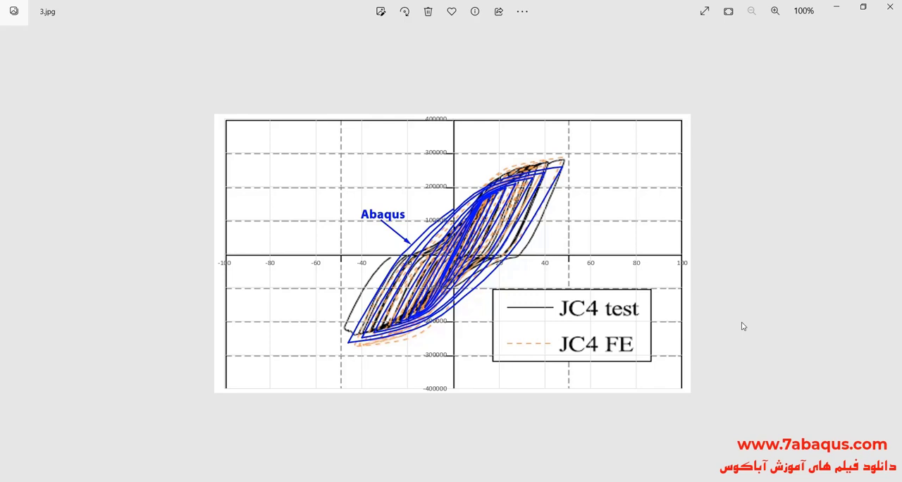
- Go to the Abaqus and experimental comparison image and examine the circled end-plate gap in both pictures
key("Right")
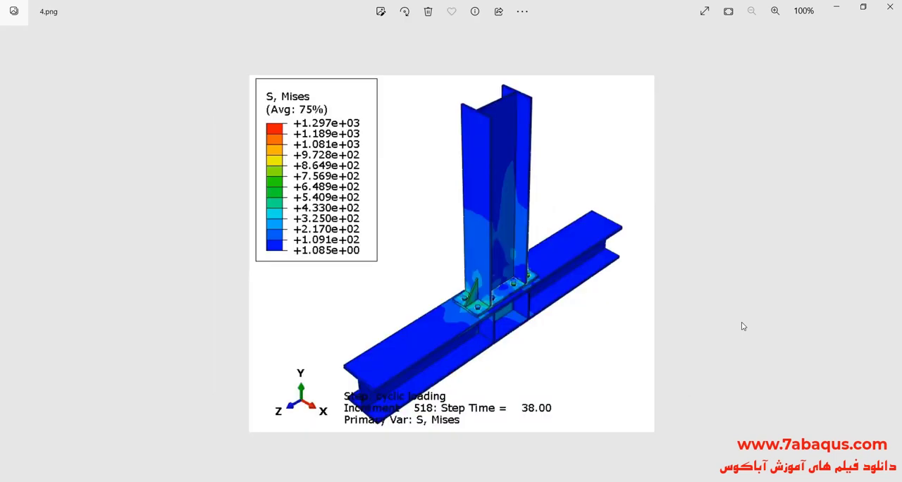
key("Right")
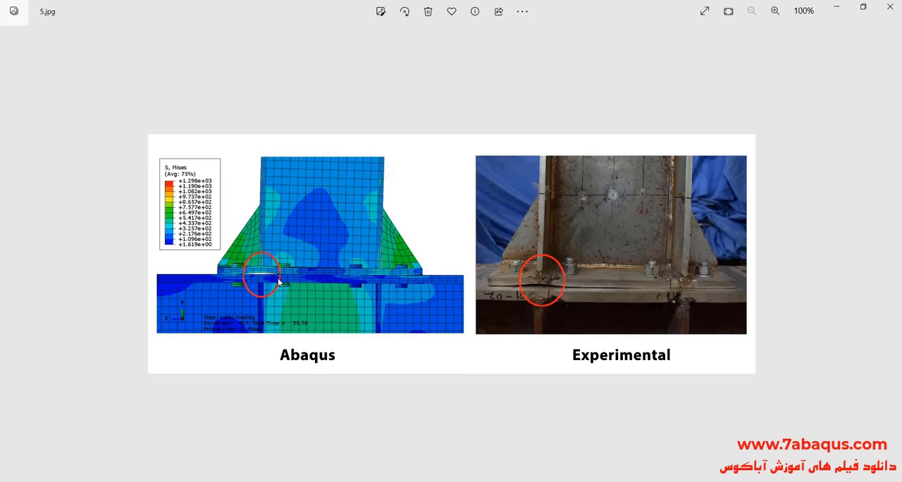
scroll(278, 282, "up", 2)
left_click_drag(463, 313, 365, 311)
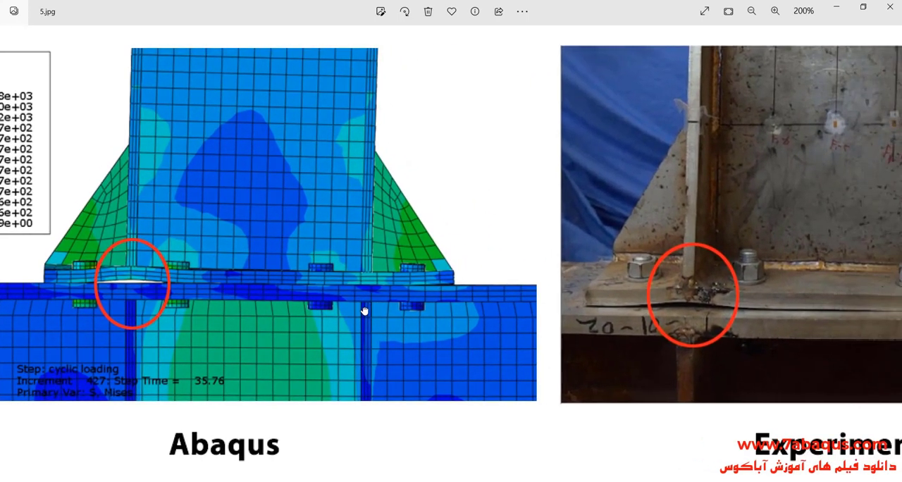
mouse_move(584, 322)
left_mouse_down()
mouse_move(362, 327)
mouse_move(417, 338)
mouse_move(596, 327)
left_mouse_up()
scroll(606, 312, "down", 2)
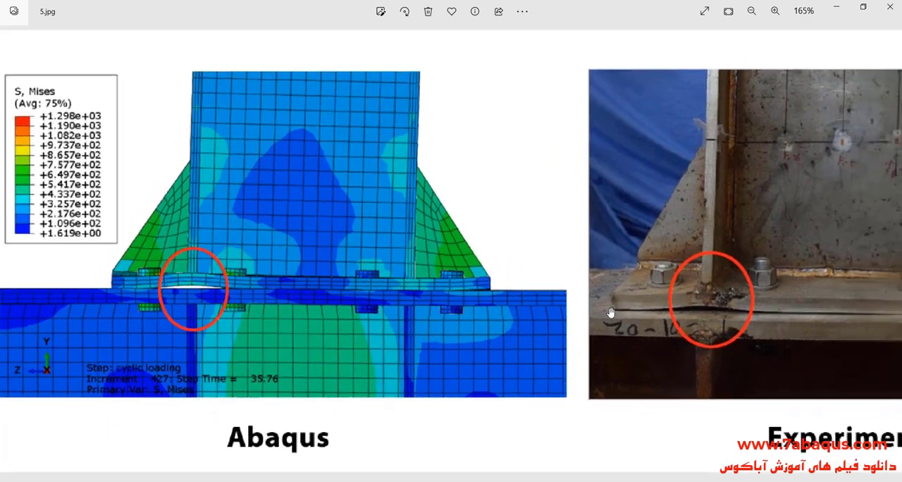
scroll(607, 312, "up", 2)
left_click_drag(494, 318, 637, 313)
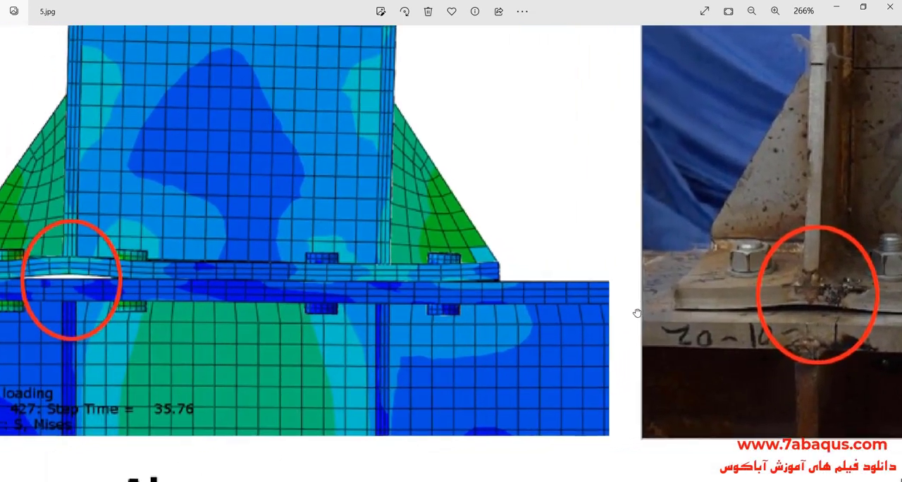
scroll(476, 294, "down", 5)
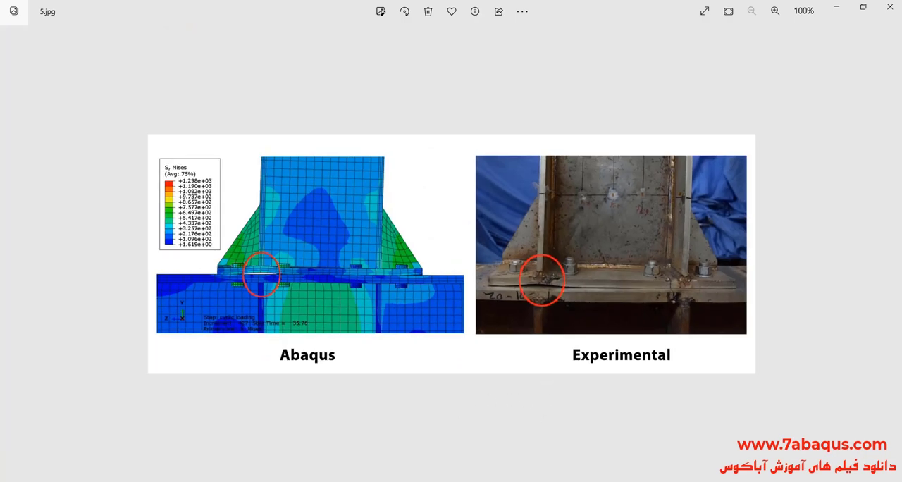
- Switch to the paper in Adobe Acrobat Reader and review its title, test setup, finite element results and load-displacement curves
key("alt+Tab")
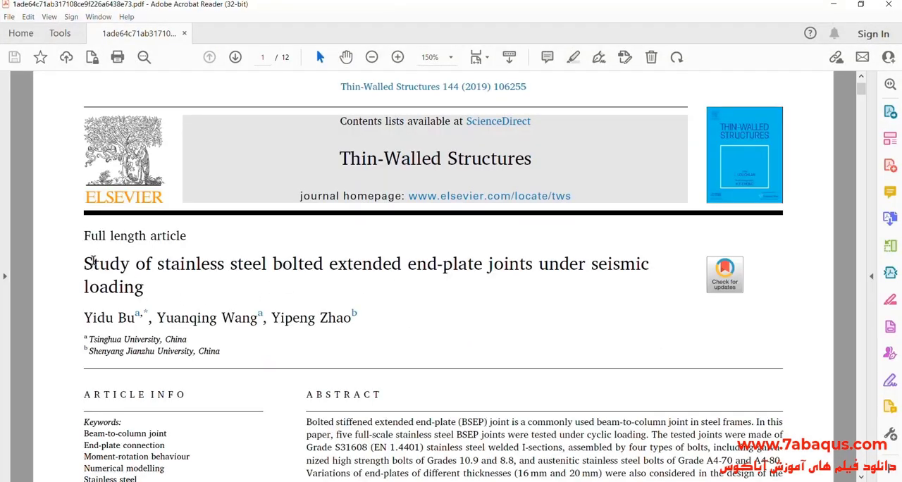
left_click_drag(84, 259, 121, 290)
left_click(231, 390)
mouse_move(861, 91)
left_mouse_down()
mouse_move(879, 171)
mouse_move(874, 230)
left_mouse_up()
scroll(443, 274, "down", 1)
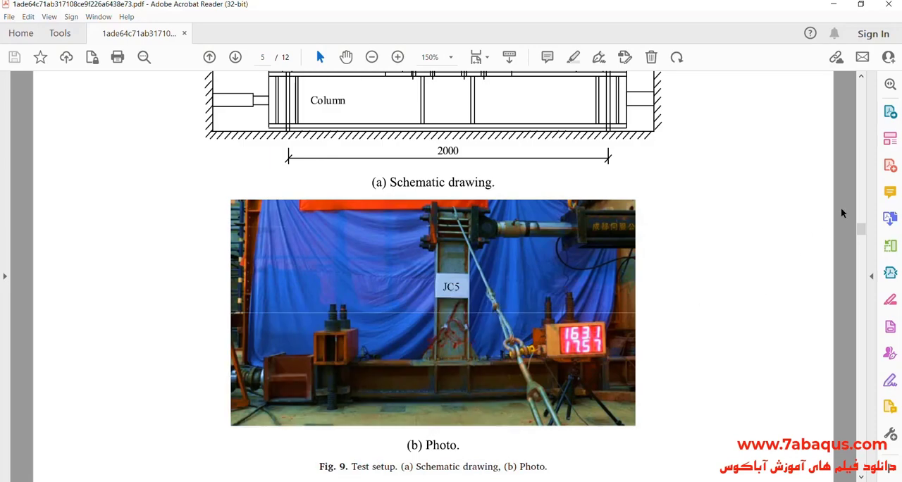
left_click_drag(862, 231, 900, 352)
scroll(792, 310, "down", 3)
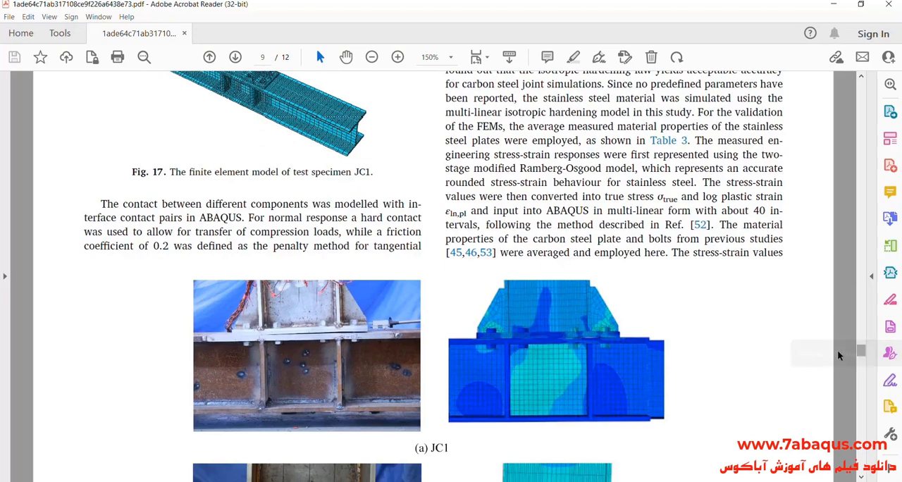
left_click_drag(860, 351, 874, 379)
scroll(752, 334, "down", 3)
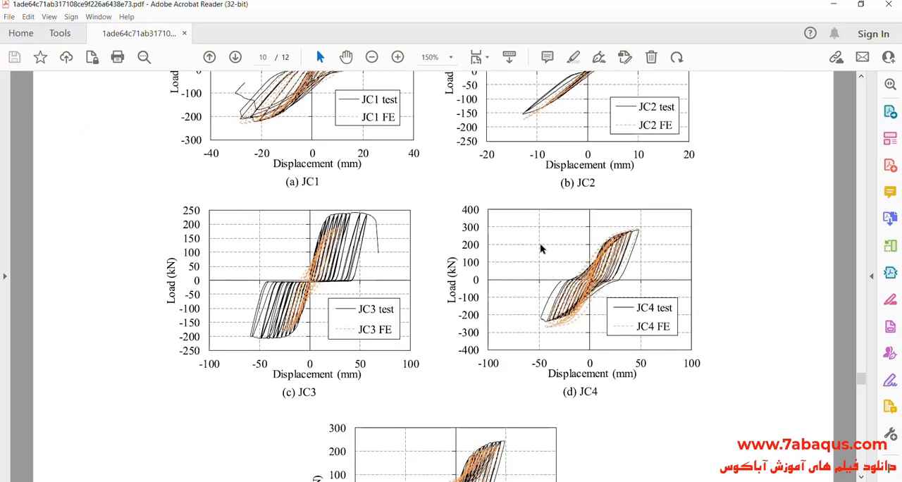
left_click_drag(861, 380, 861, 427)
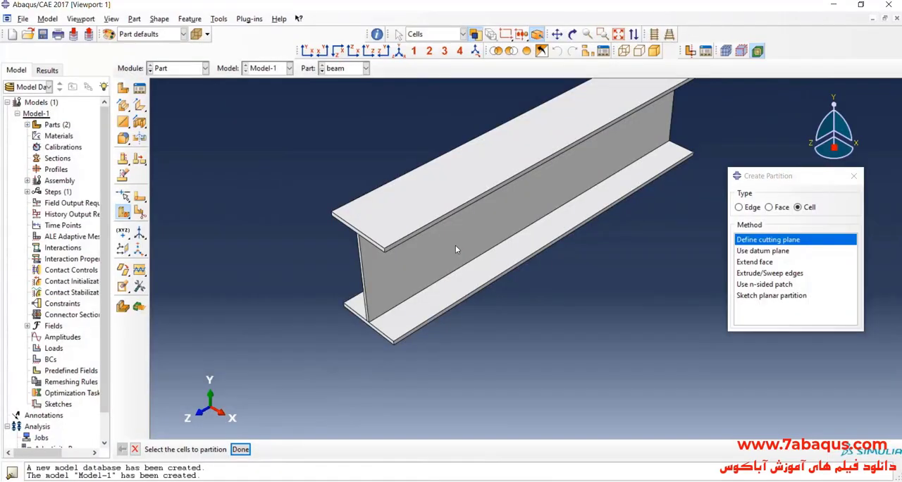
- In Abaqus/CAE, create a 3D deformable solid extrusion part named "end plate" with an approximate size of 1000
left_click(344, 73)
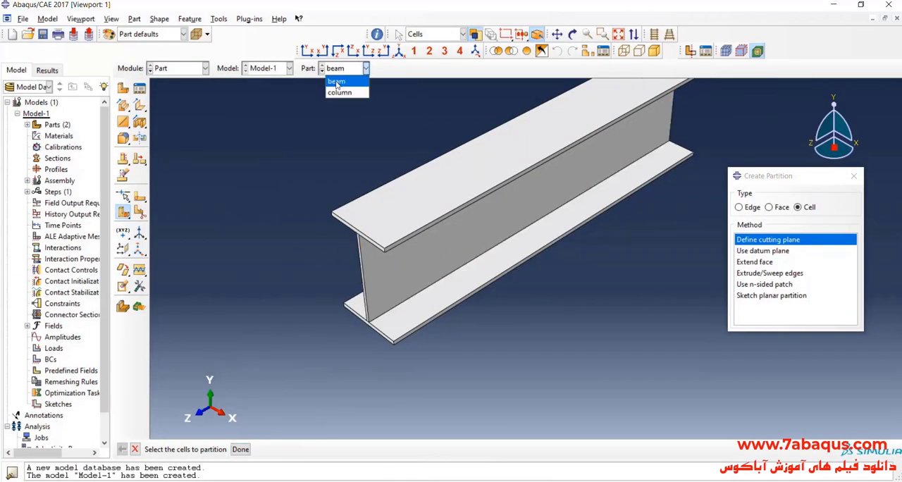
left_click(342, 82)
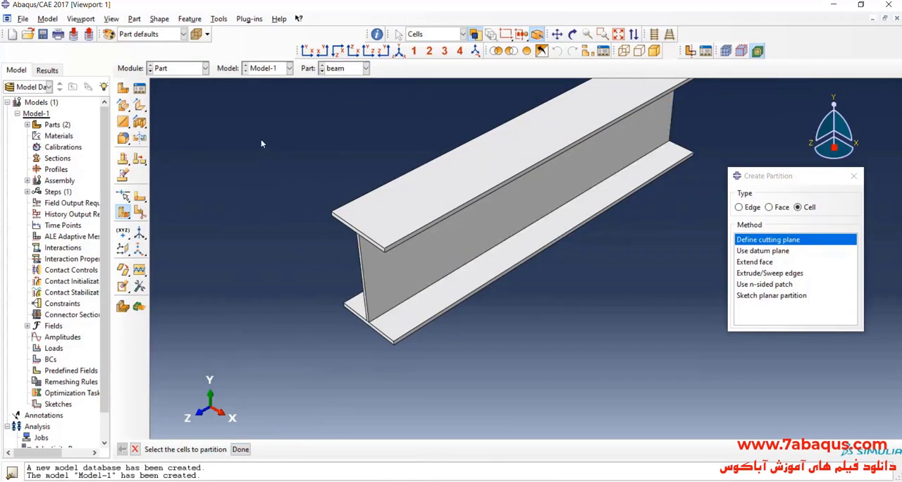
left_click(125, 86)
type("e")
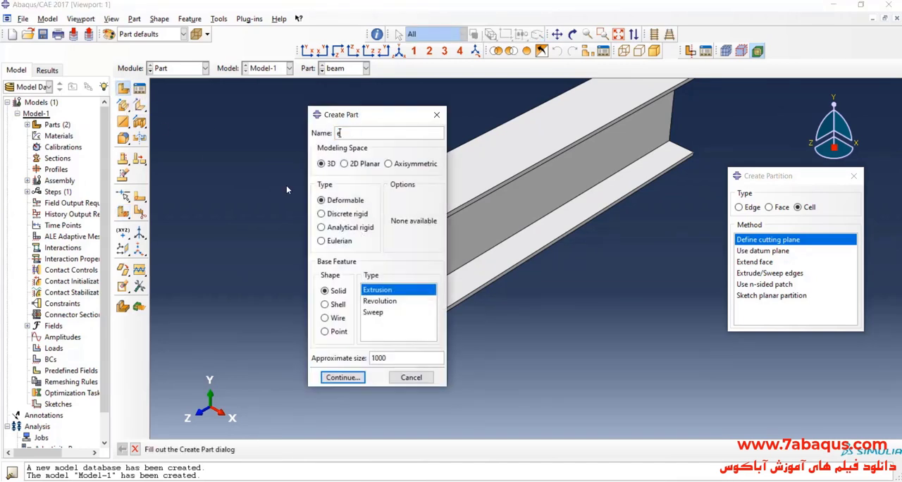
type("nd plate")
left_click(358, 378)
- Look up the end-plate's length and width in the paper's Joints design section, and return to Abaqus/CAE
key("alt+Tab")
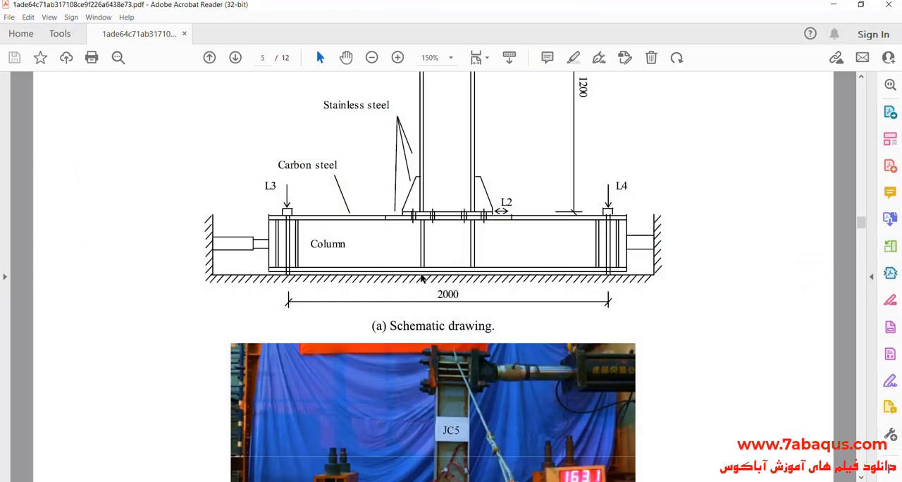
scroll(458, 270, "up", 2)
left_click_drag(863, 224, 862, 213)
scroll(284, 226, "up", 4)
scroll(276, 219, "up", 1)
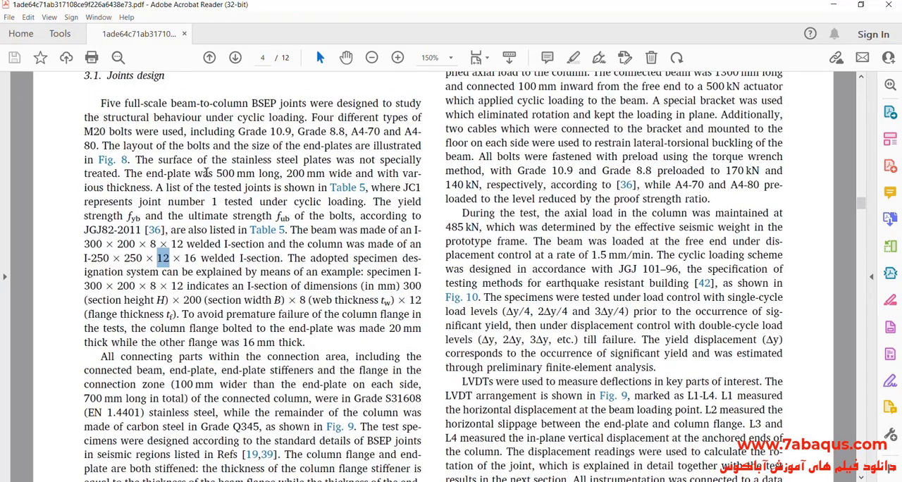
left_click_drag(170, 172, 352, 173)
left_click(252, 172)
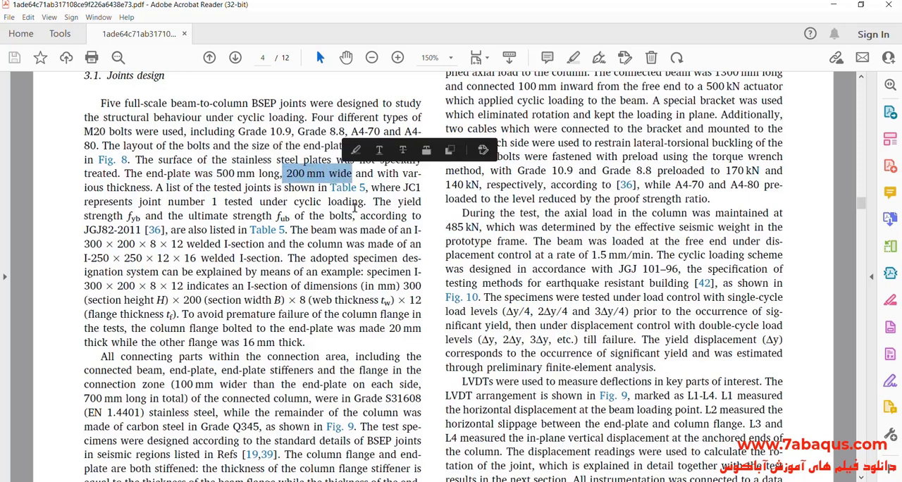
left_click(502, 481)
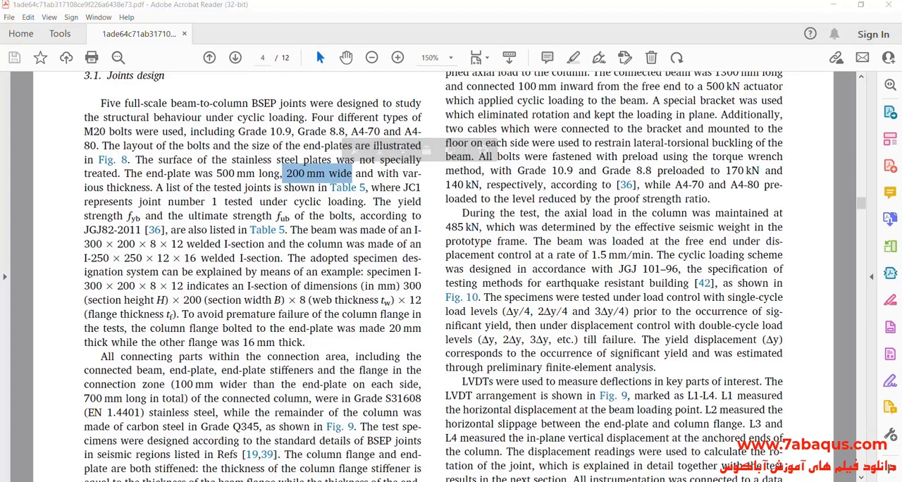
left_click(854, 175)
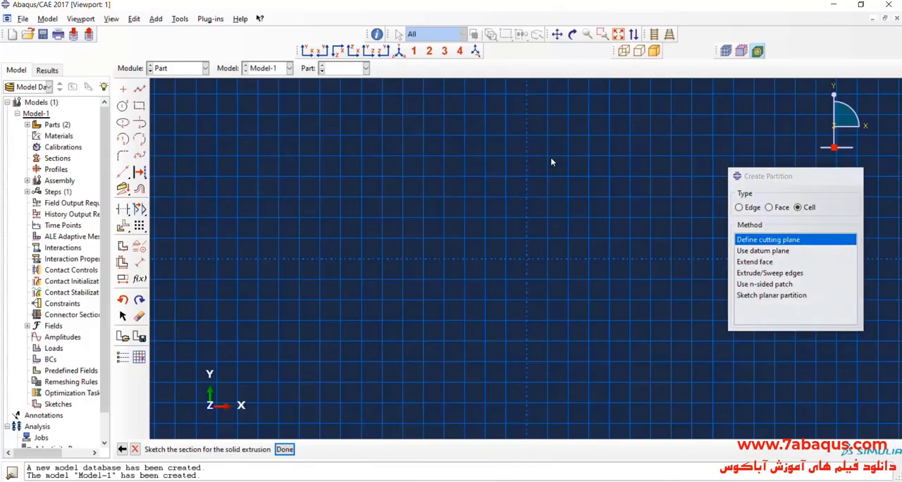
- Sketch a rectangle about 140 wide and 200 high for the end-plate section
left_click(140, 106)
left_click(362, 114)
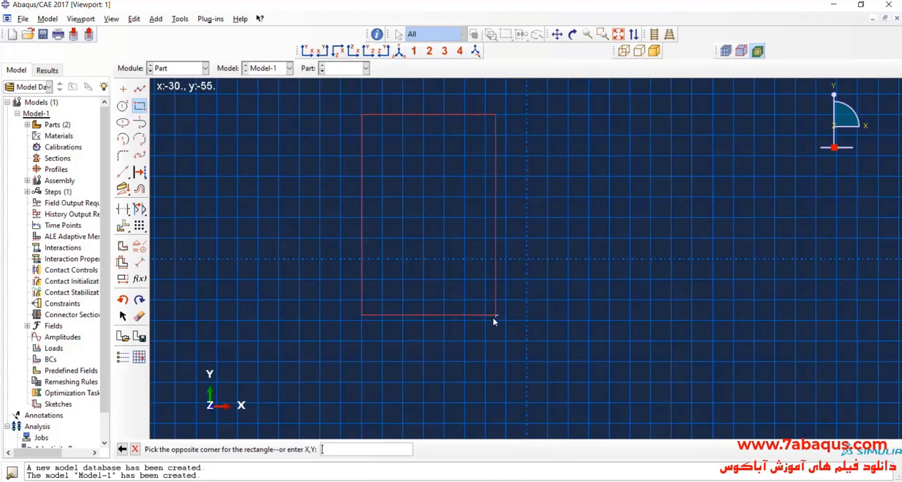
left_click(509, 325)
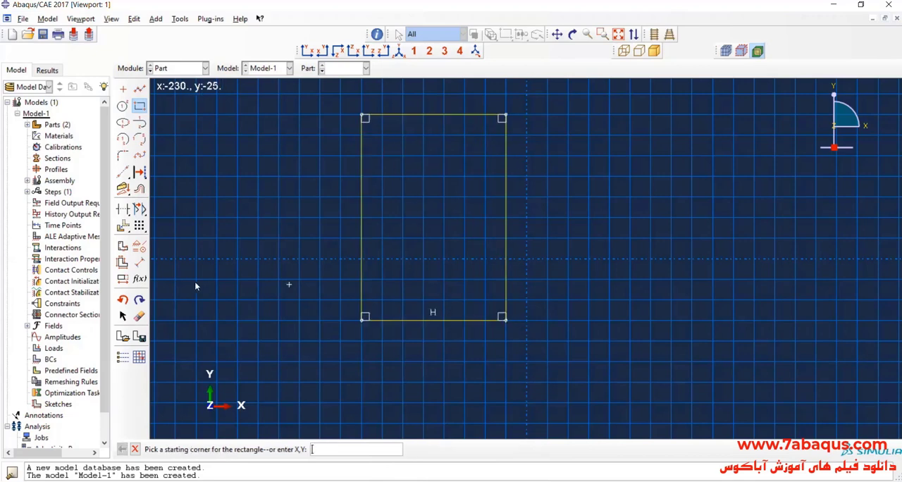
- Dimension the rectangle to 500 high and 200 wide, and finish the section sketch
left_click(139, 262)
left_click(284, 232)
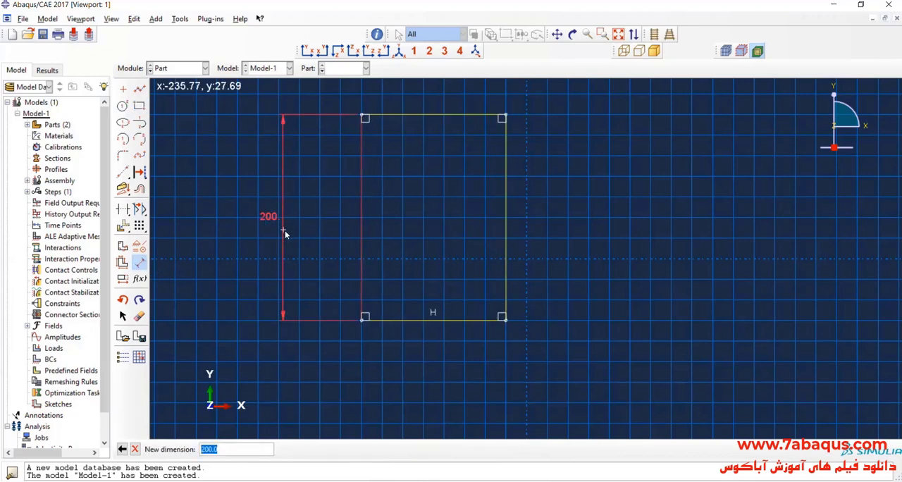
type("500")
key("Return")
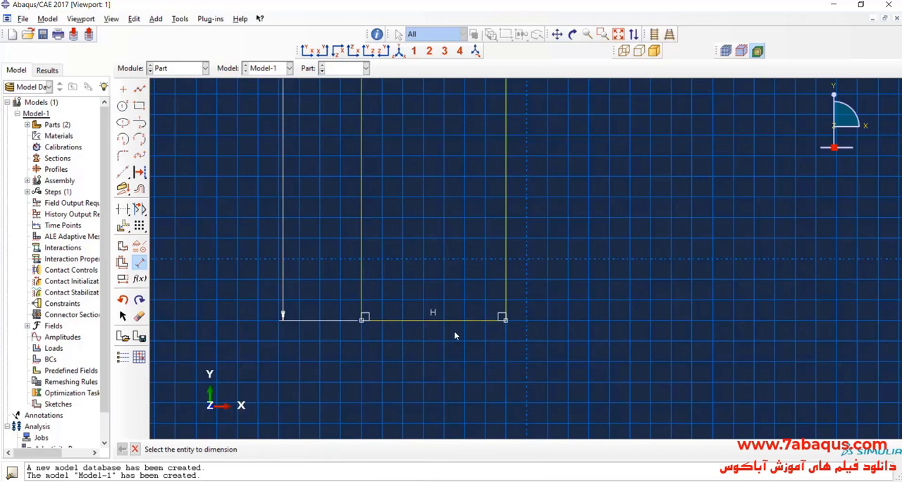
left_click(454, 330)
left_click(453, 348)
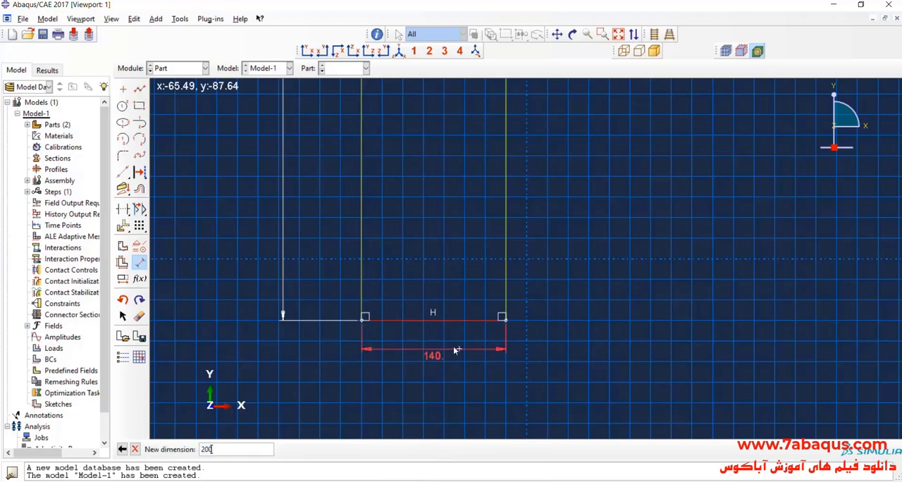
key("Return")
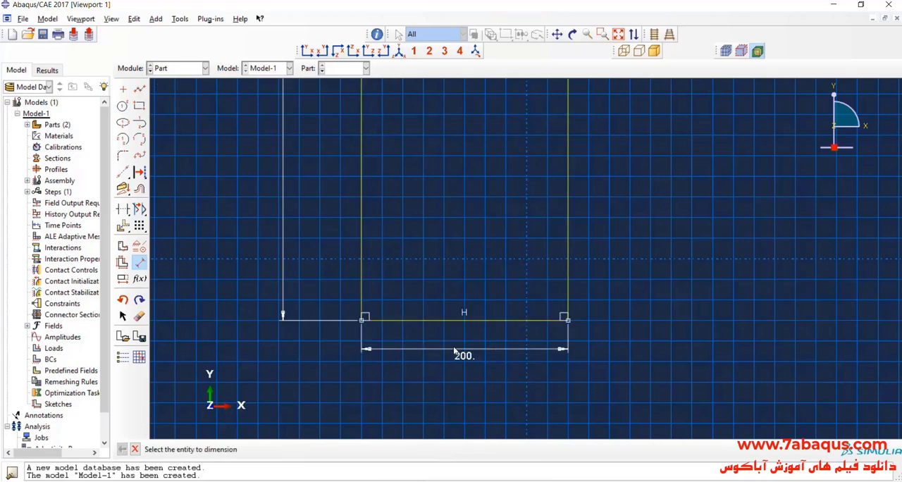
left_click(140, 267)
left_click(284, 449)
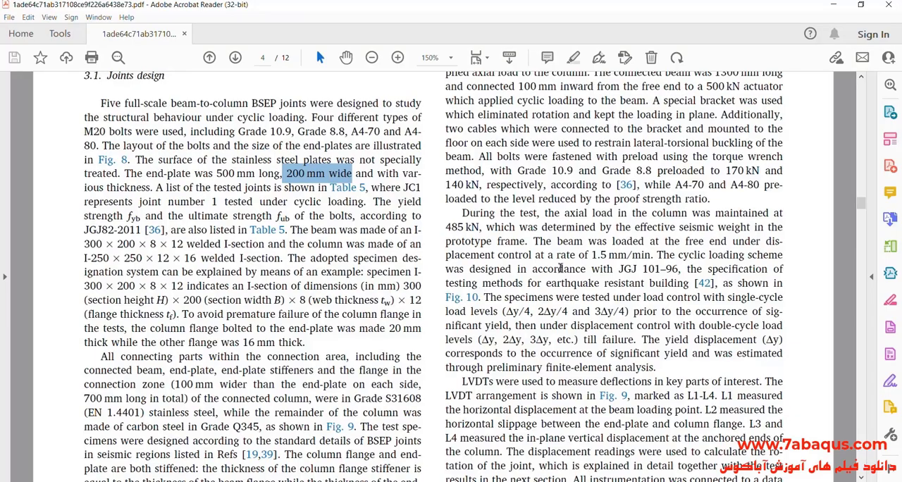
- Check specimen JC4's end-plate thickness in Table 5 of the paper and extrude the section to a depth of 16
scroll(373, 305, "down", 3)
scroll(374, 304, "down", 1)
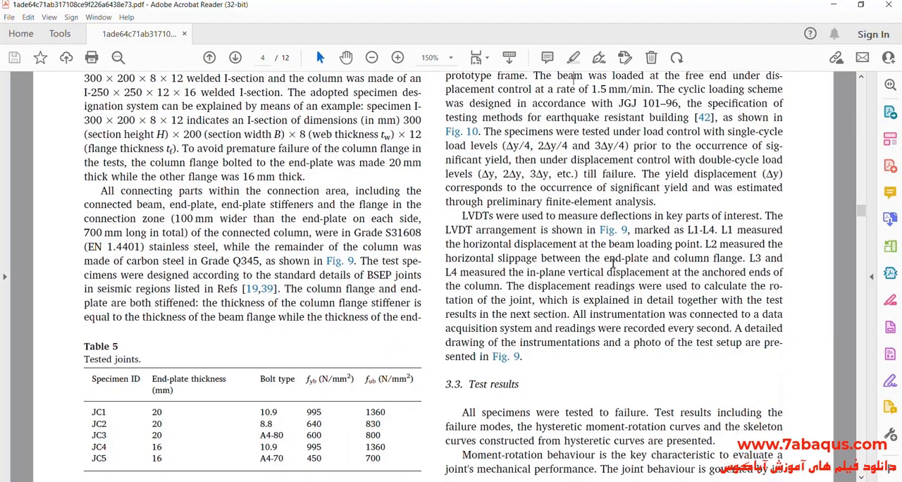
scroll(173, 375, "down", 1)
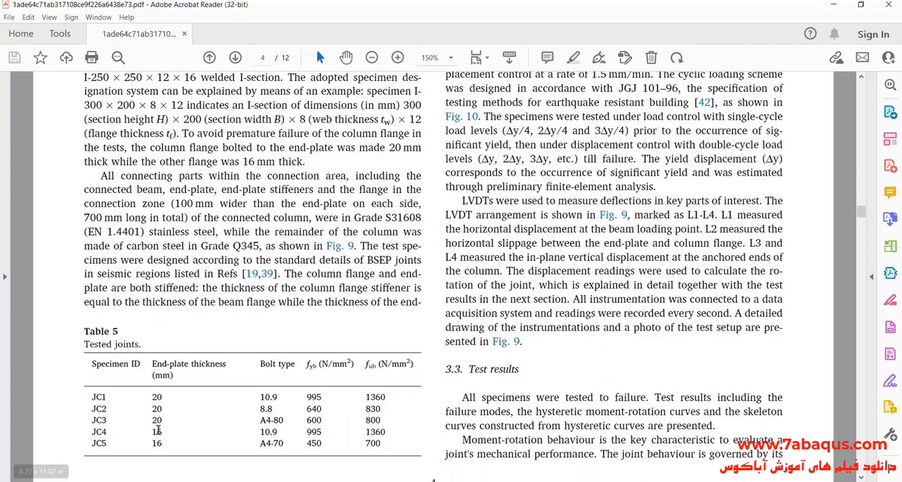
left_click_drag(153, 364, 226, 363)
left_click(173, 441)
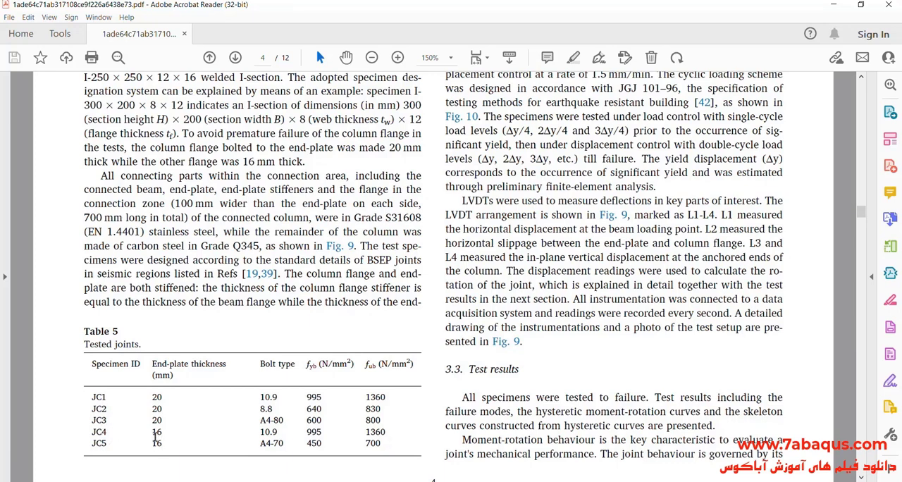
left_click_drag(153, 432, 163, 433)
key("ctrl+c")
key("alt+Tab")
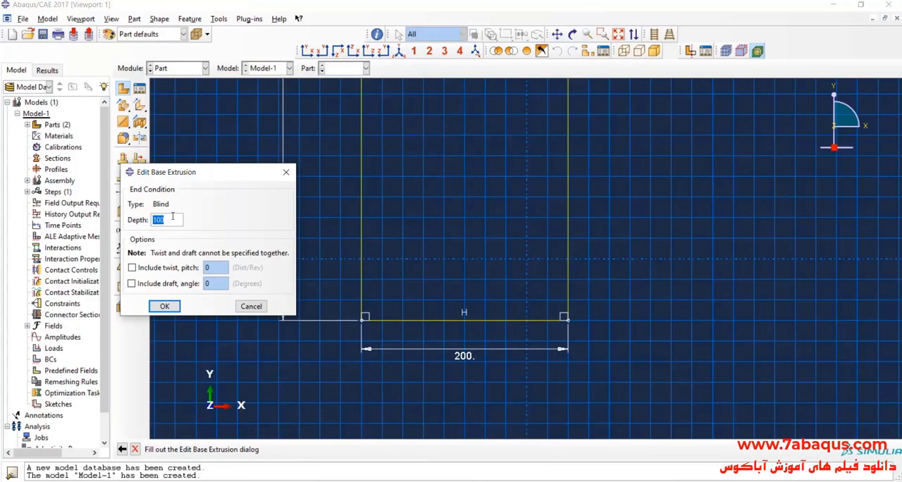
key("ctrl+v")
left_click(164, 306)
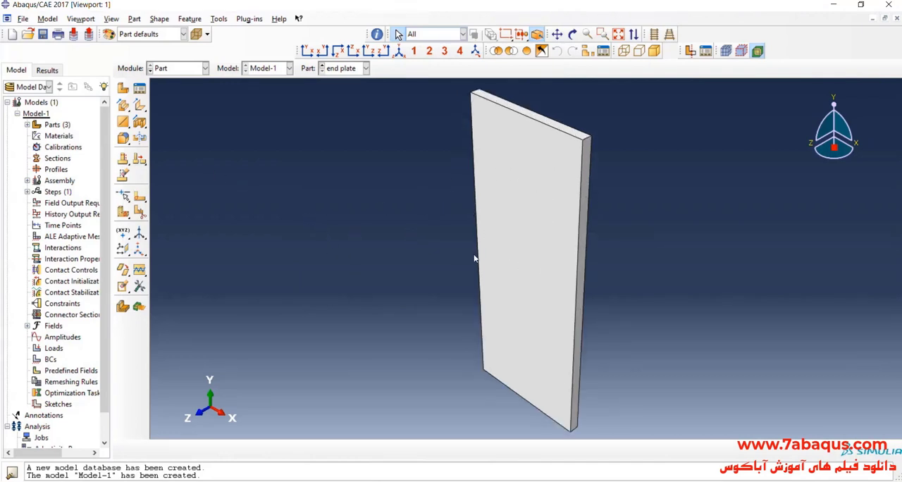
- Start an extruded-cut sketch on the end plate's large front face, oriented by one of its long vertical edges
scroll(358, 202, "down", 1)
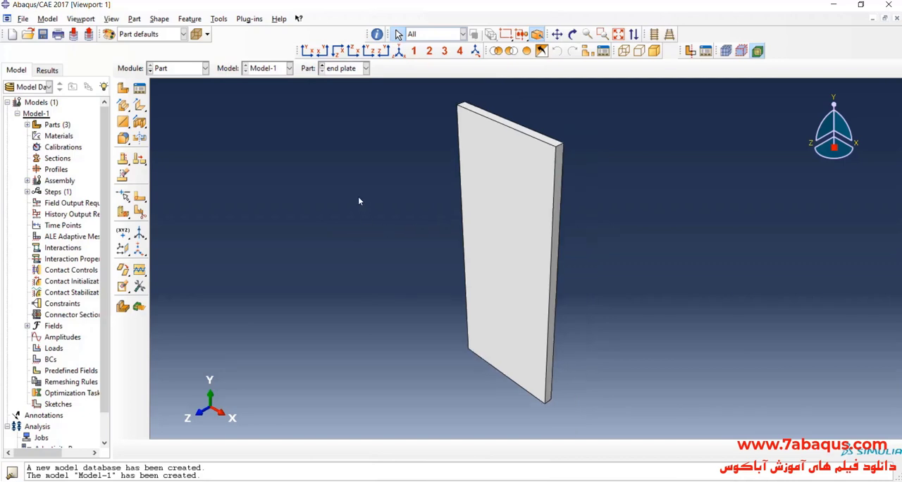
left_click(140, 123)
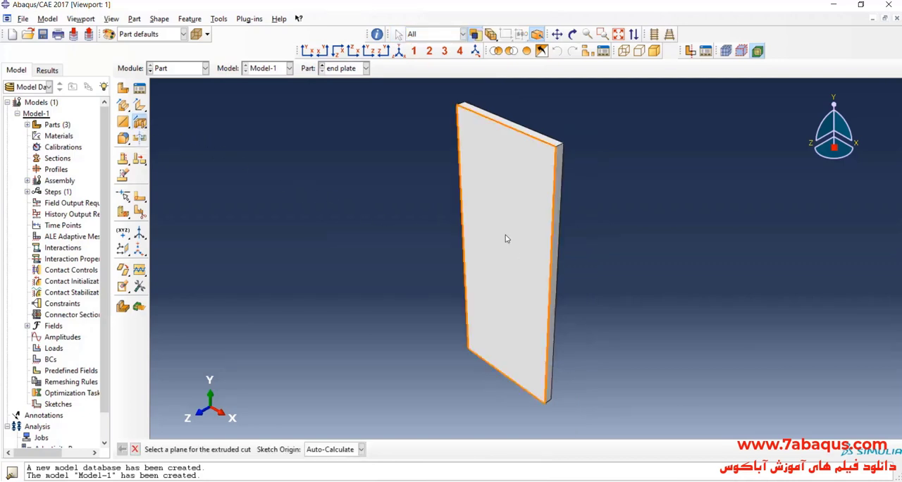
left_click(505, 234)
left_click(552, 253)
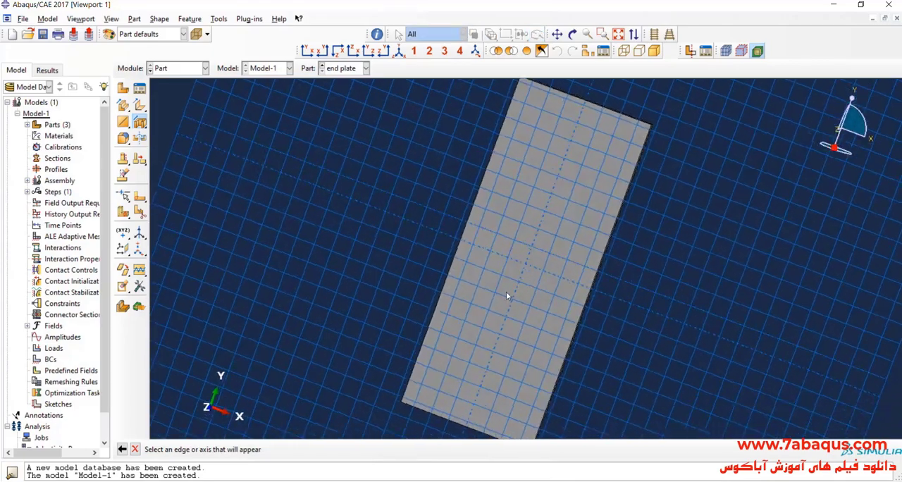
left_click(399, 481)
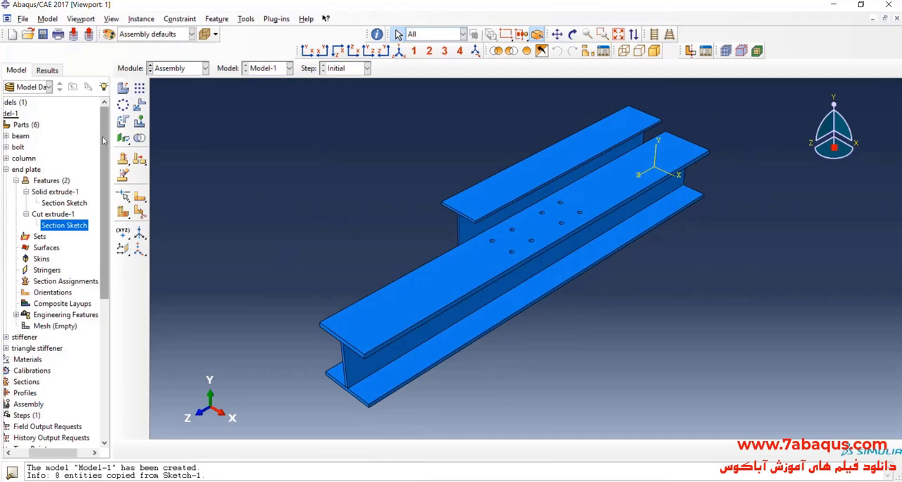
- Rotate the beam instance 90 degrees about the end edge of its upper flange so it stands perpendicular to the column
left_click(122, 123)
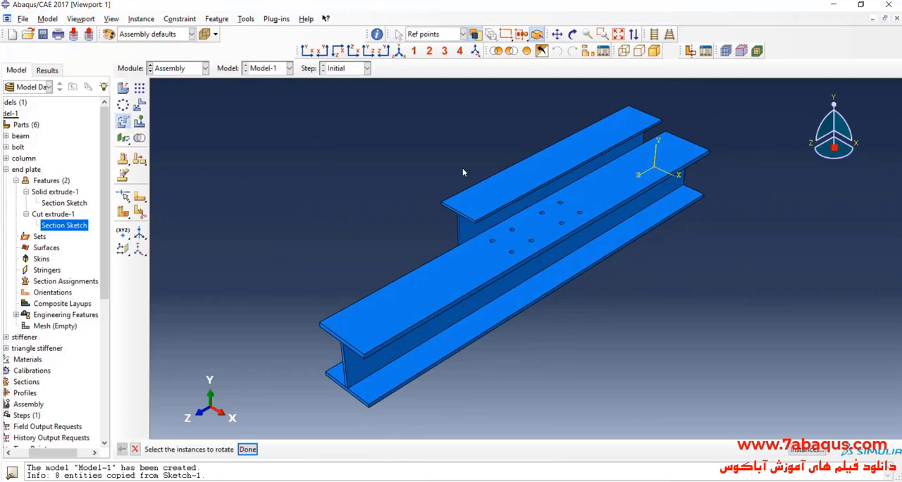
left_click(572, 167)
left_click(248, 449)
scroll(479, 224, "up", 5)
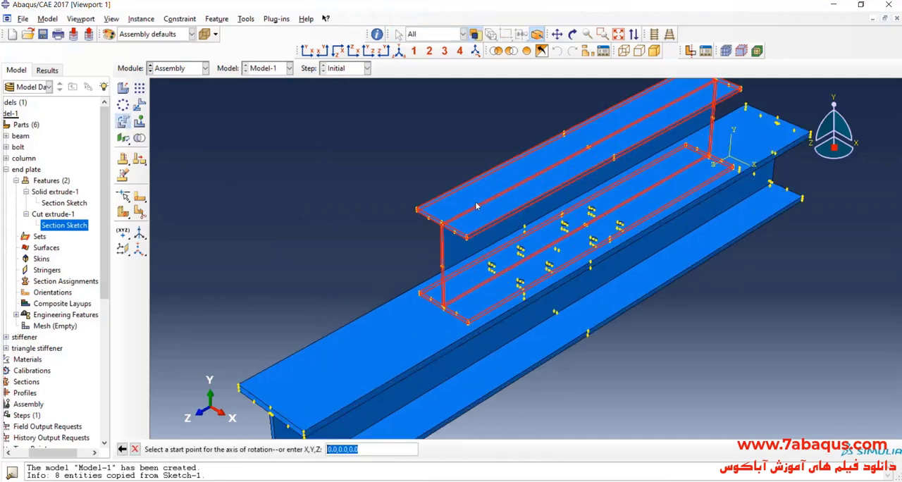
scroll(459, 247, "up", 3)
left_click(449, 304)
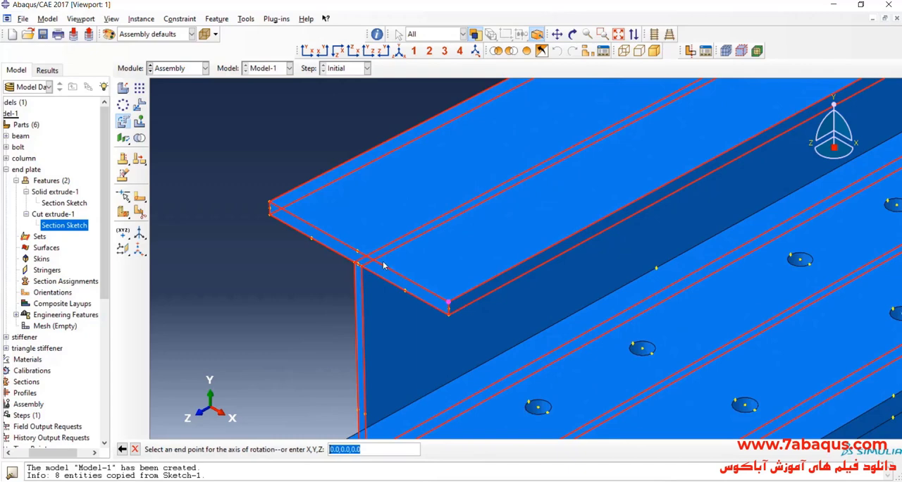
left_click(358, 260)
key("Return")
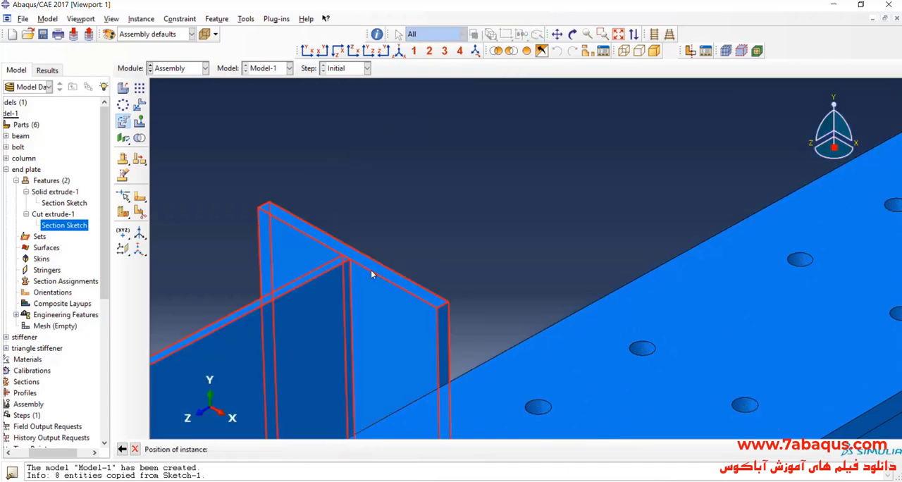
key("Return")
scroll(515, 184, "down", 5)
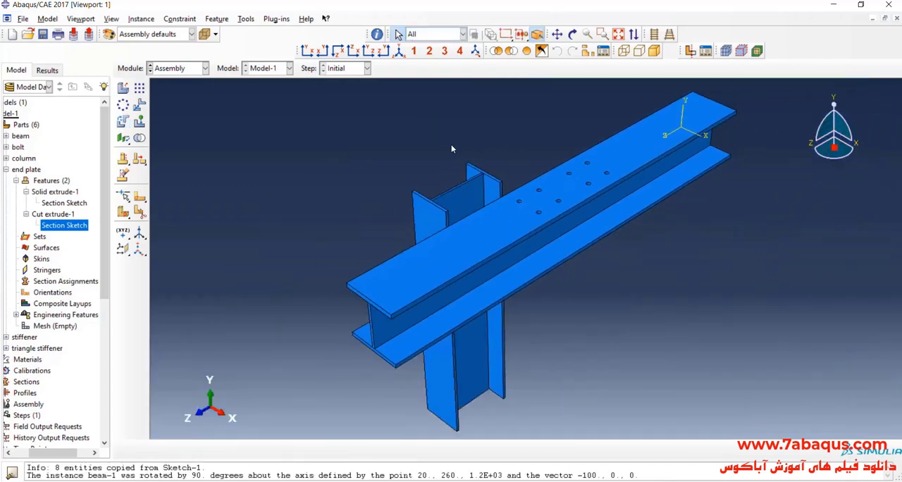
- Add an independent instance of the triangle stiffener part to the assembly, automatically offset from the other instances
scroll(471, 146, "up", 3)
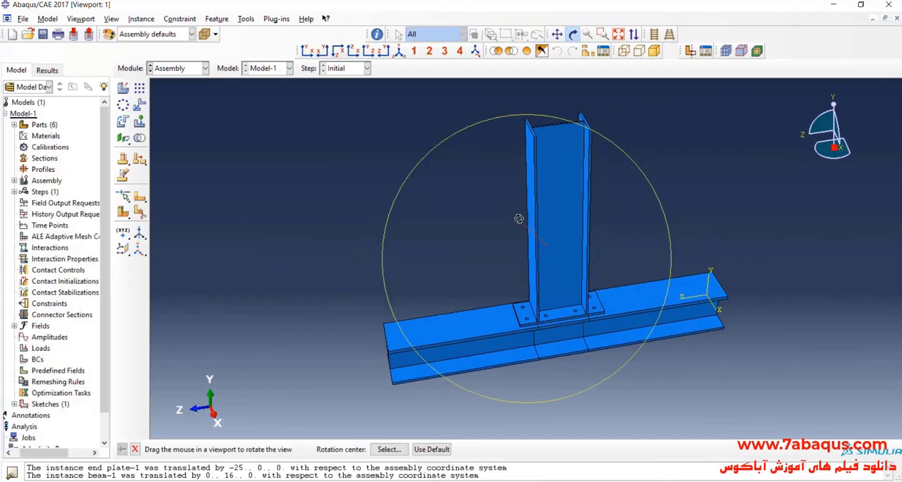
left_click_drag(522, 233, 549, 296)
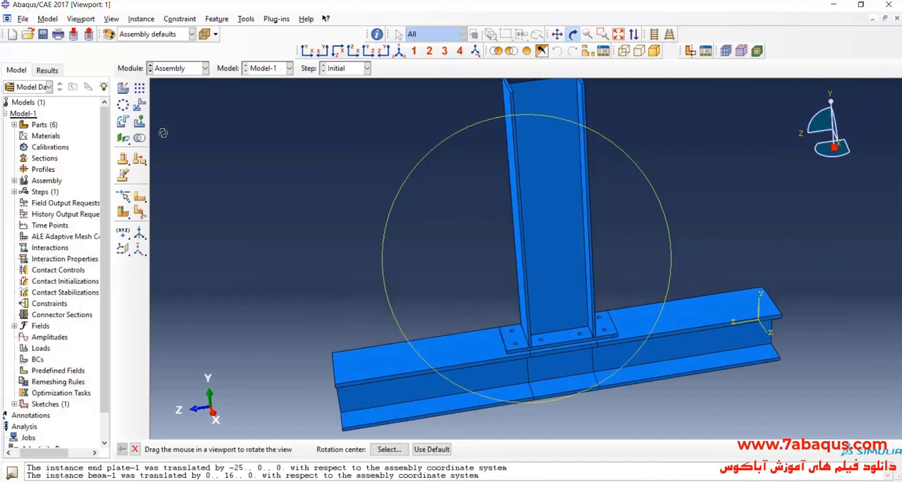
left_click(122, 91)
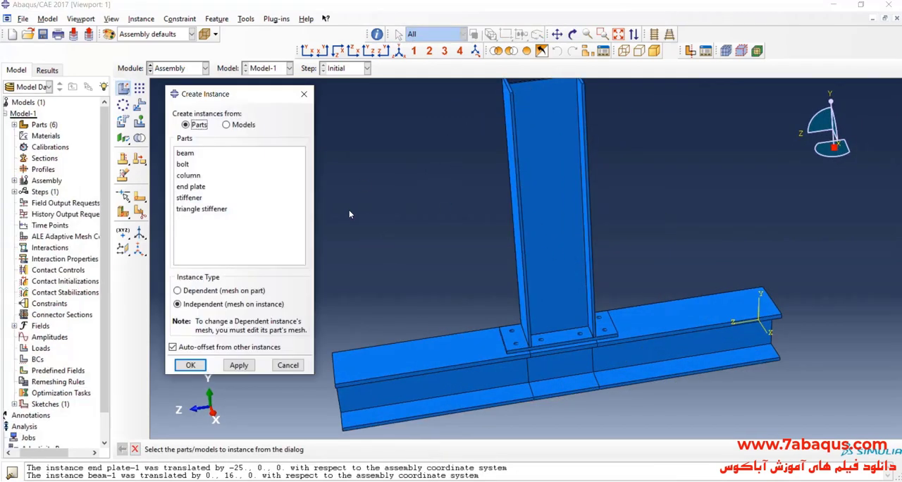
left_click(201, 210)
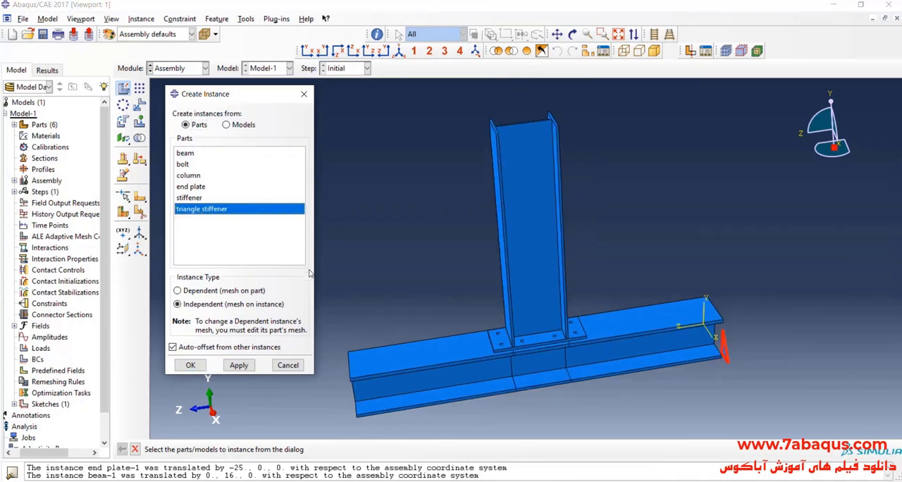
left_click(191, 365)
- Rotate the triangle stiffener instance 90 degrees about its vertical edge
scroll(675, 362, "up", 3)
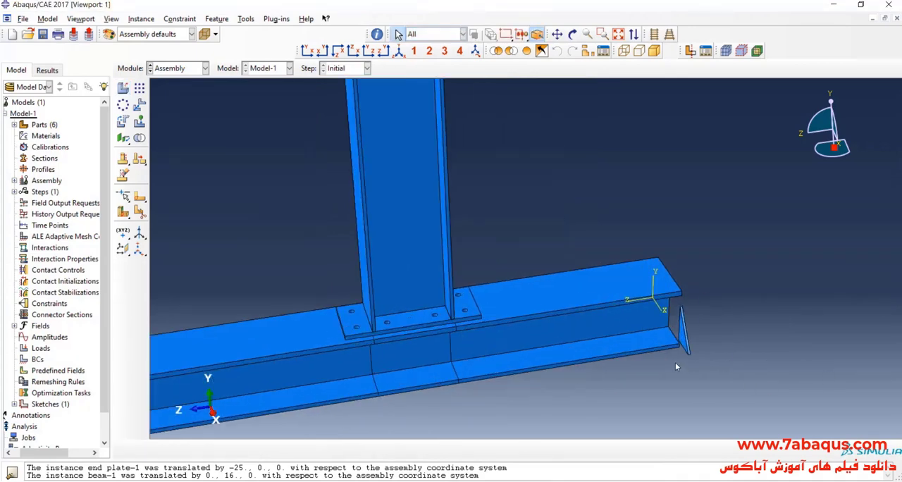
left_click(123, 121)
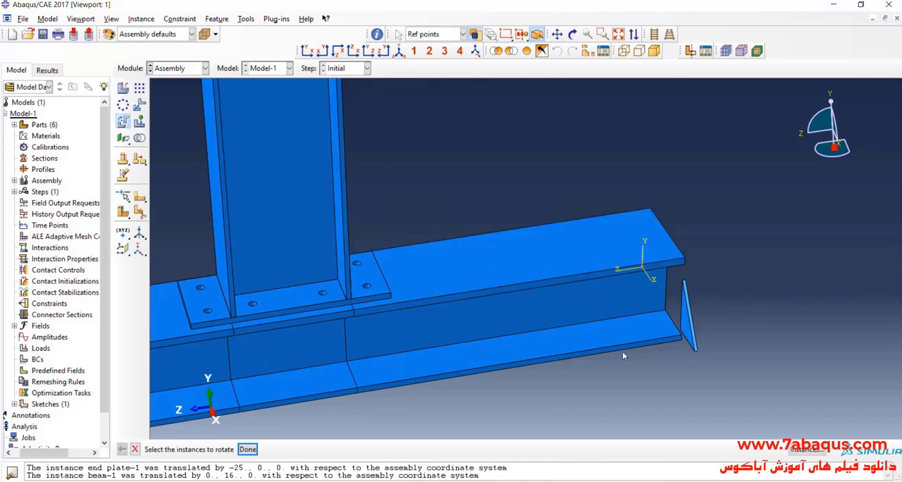
left_click(681, 308)
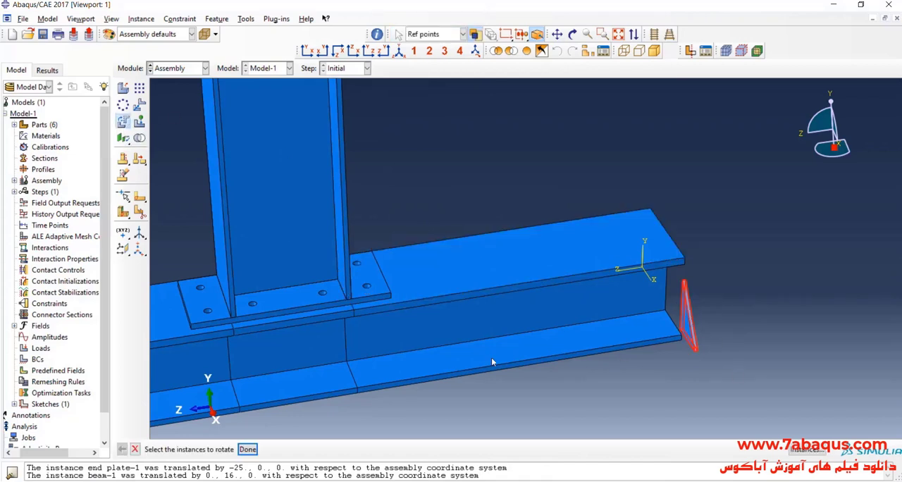
left_click(248, 450)
scroll(659, 327, "up", 5)
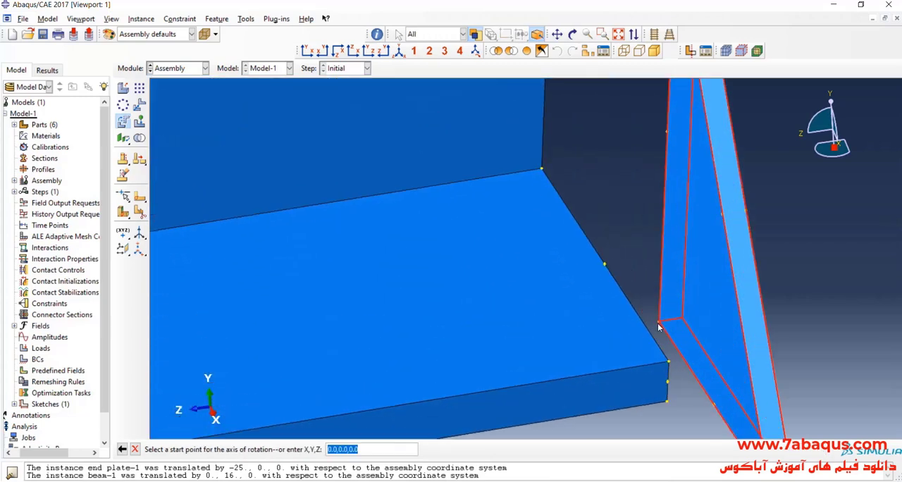
left_click(659, 324)
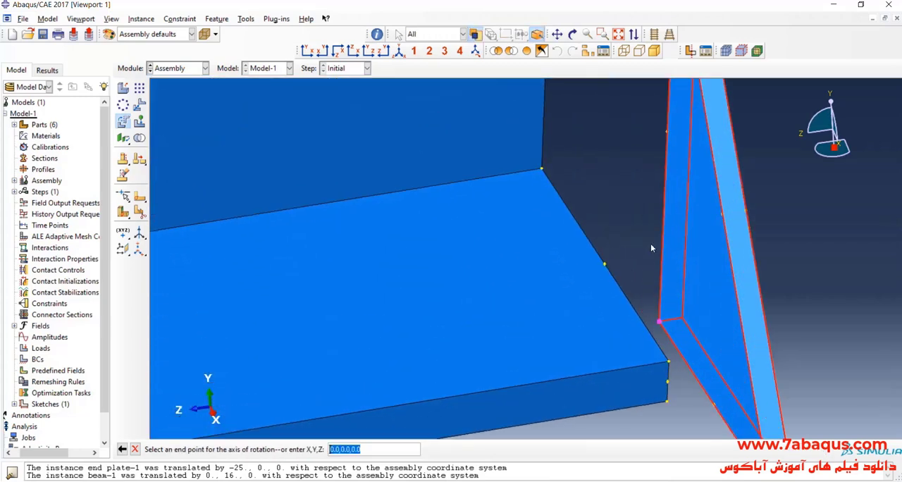
left_click(667, 133)
key("Return")
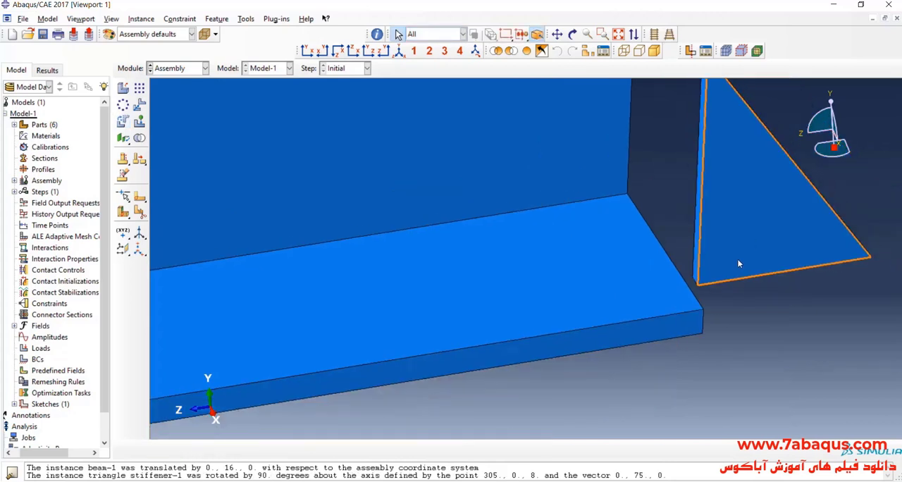
- Translate the triangle stiffener from the midpoint of its short inner corner edge to the midpoint of the beam flange's edge on the end plate
scroll(414, 249, "down", 5)
left_click(140, 105)
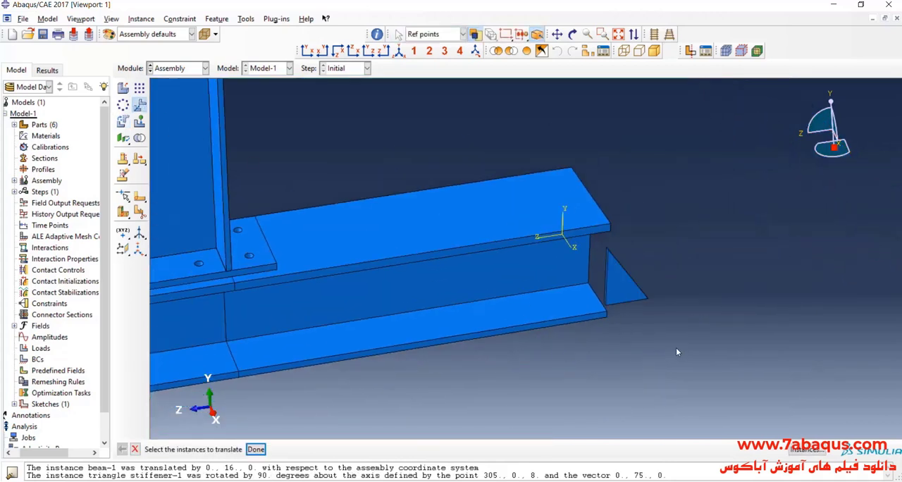
left_click(626, 293)
left_click(256, 449)
scroll(664, 334, "up", 6)
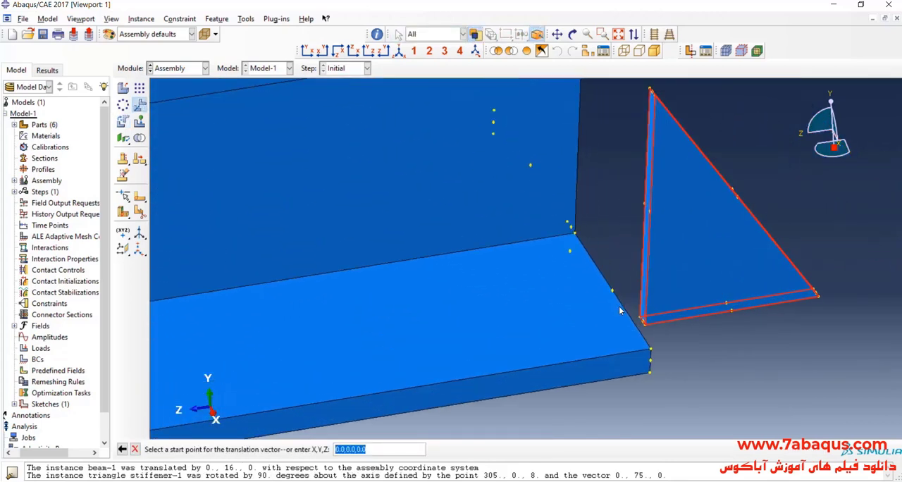
left_click(663, 334)
scroll(664, 334, "down", 6)
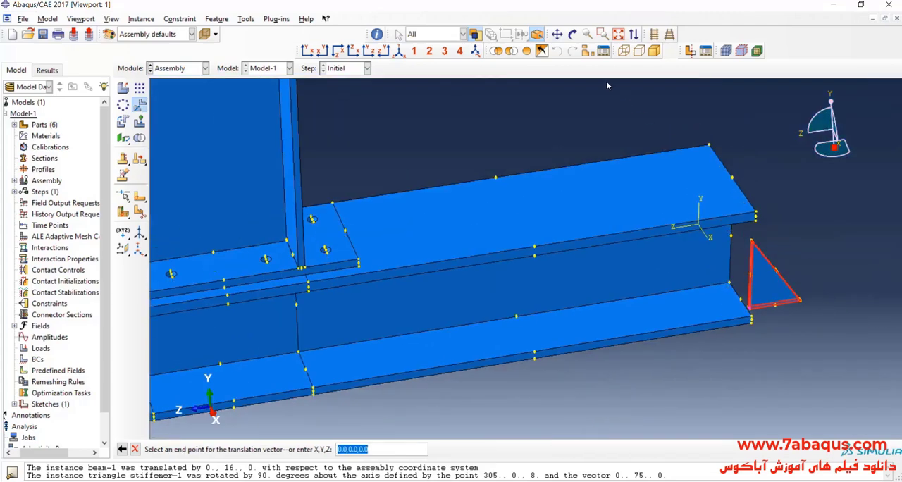
left_click(573, 41)
left_click_drag(694, 317, 581, 308)
left_click(574, 41)
left_click(574, 41)
scroll(427, 193, "up", 3)
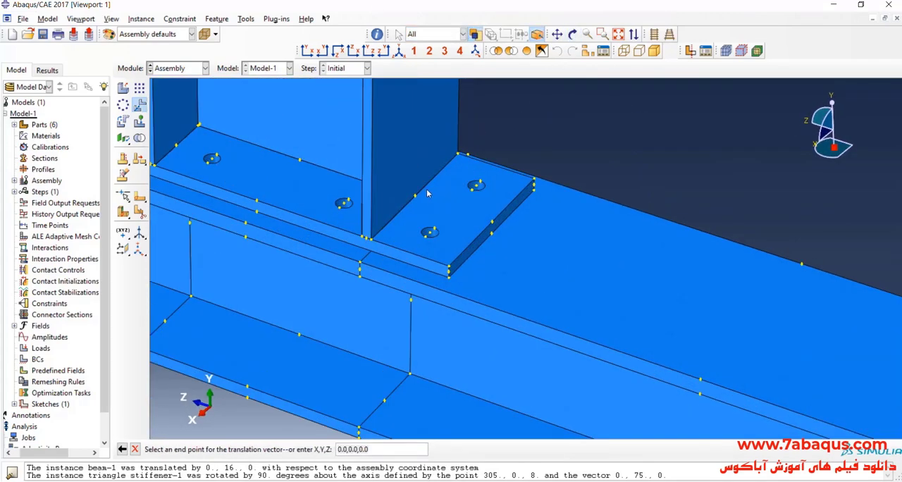
left_click(416, 202)
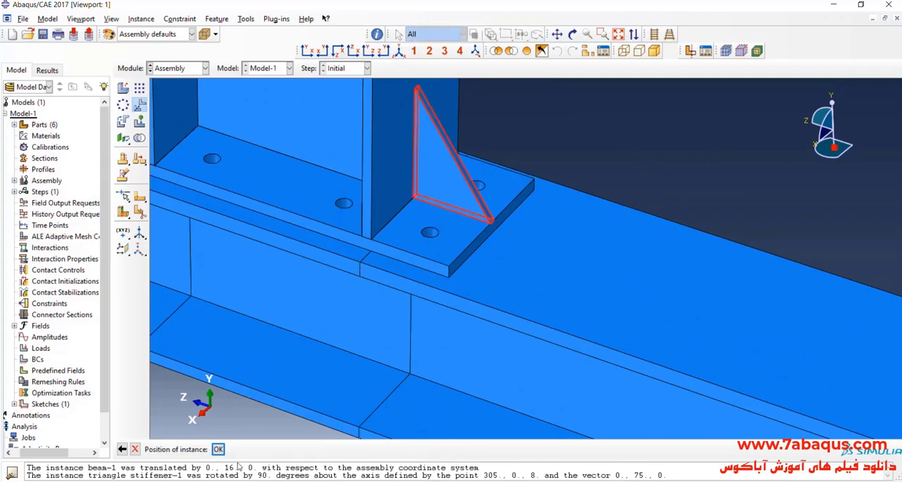
left_click(220, 449)
- Examine how the triangle stiffener sits against the beam flange and end plate, viewing the joint from several angles
scroll(390, 202, "up", 2)
scroll(402, 205, "down", 5)
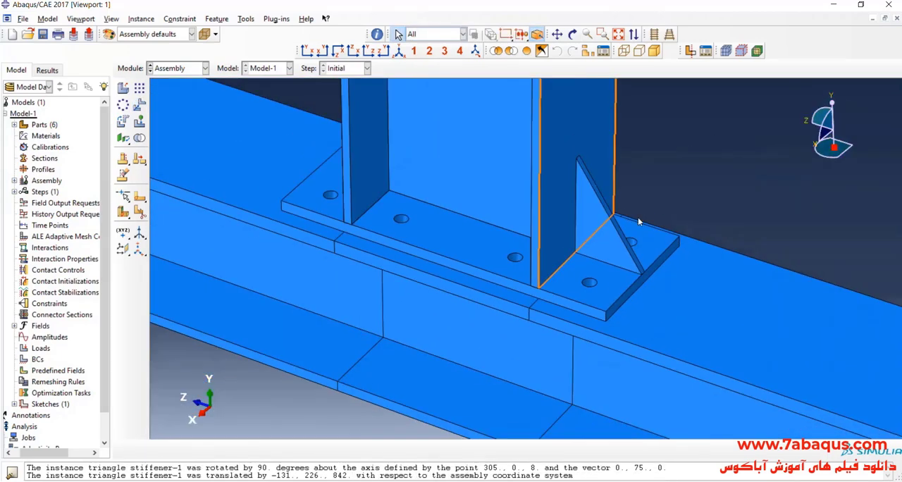
scroll(638, 222, "down", 2)
left_click(573, 34)
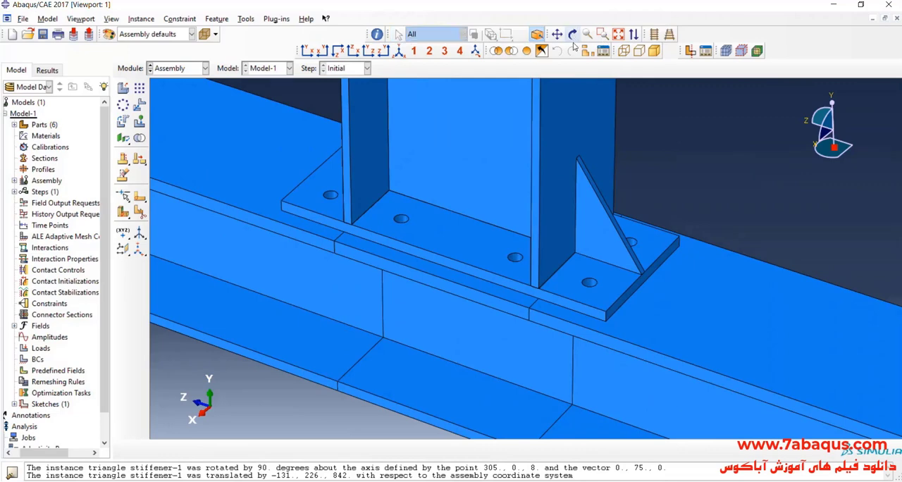
mouse_move(529, 275)
left_mouse_down()
mouse_move(652, 277)
mouse_move(524, 288)
left_mouse_up()
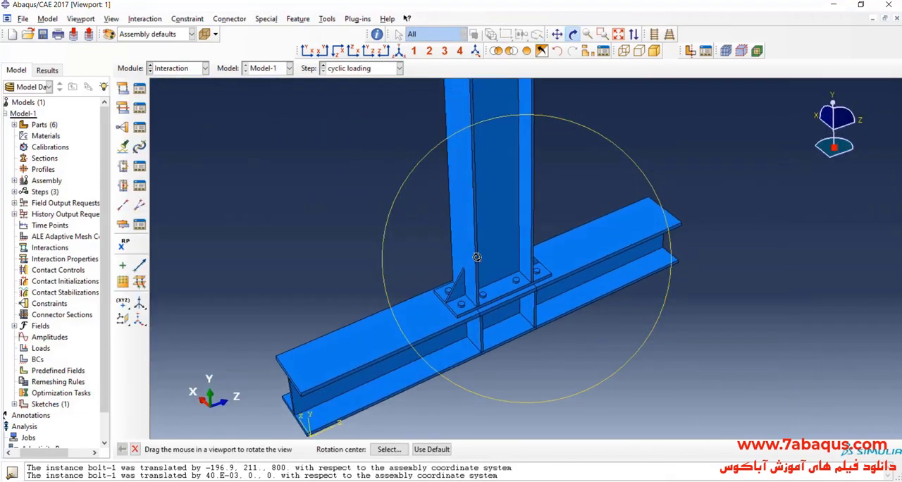
left_click_drag(477, 257, 477, 264)
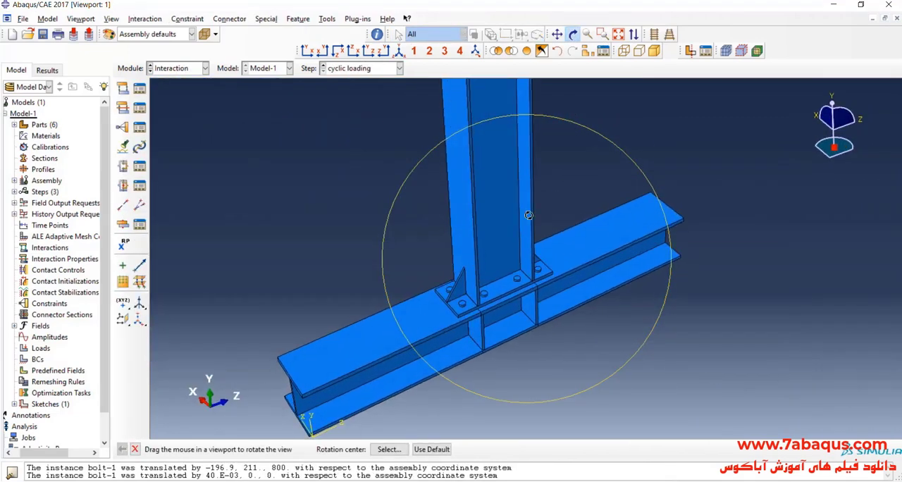
left_click(573, 33)
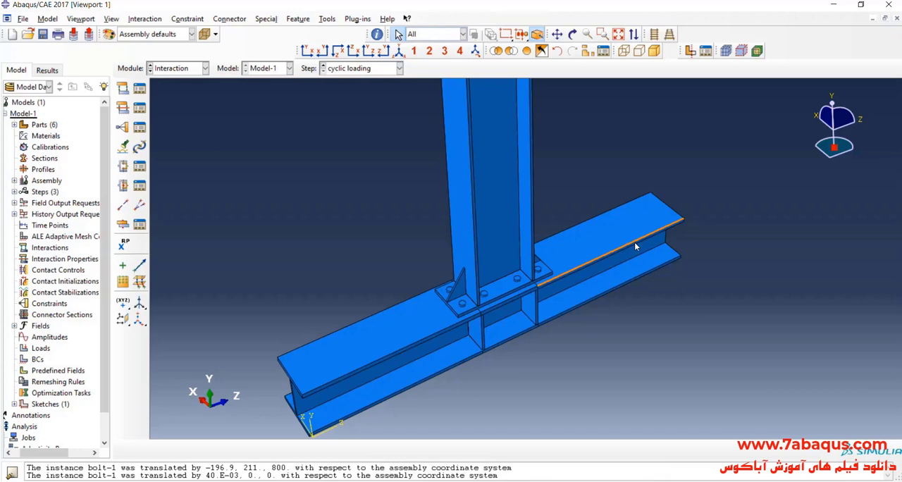
- Create the contact interaction property IntProp-1 and give it tangential behavior with the Penalty friction formulation
left_click(123, 108)
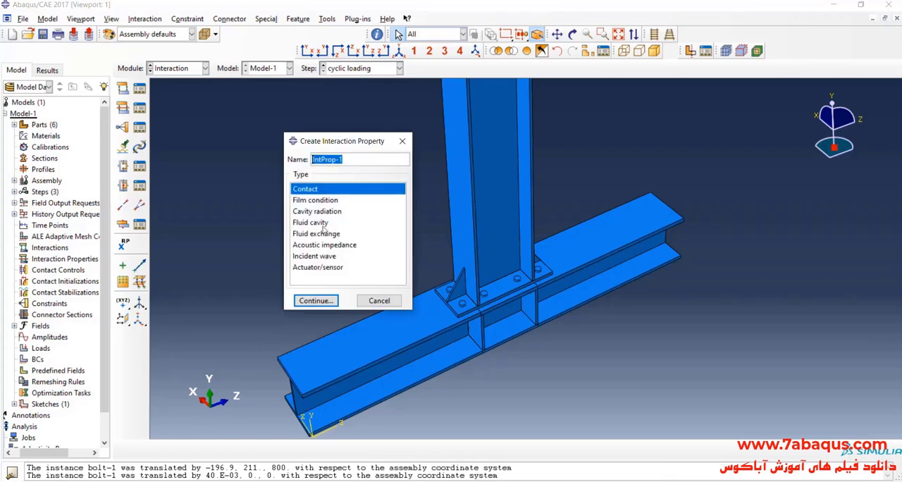
left_click(339, 300)
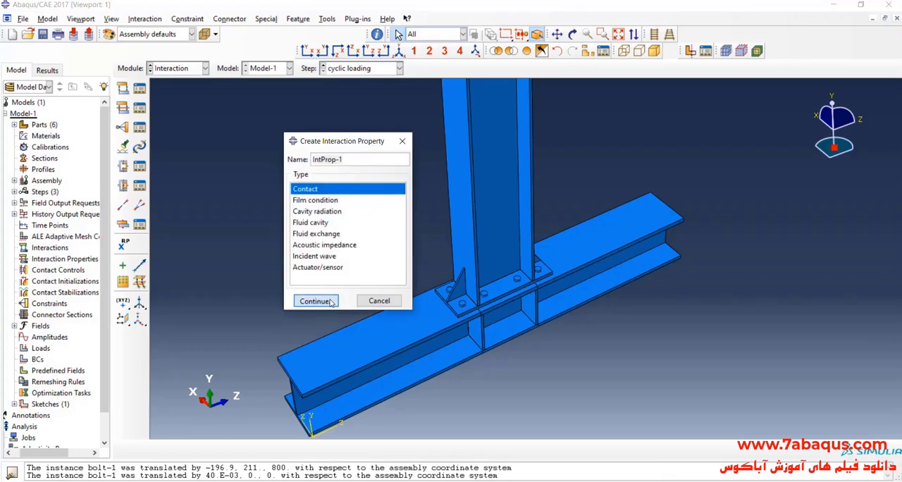
left_click(237, 124)
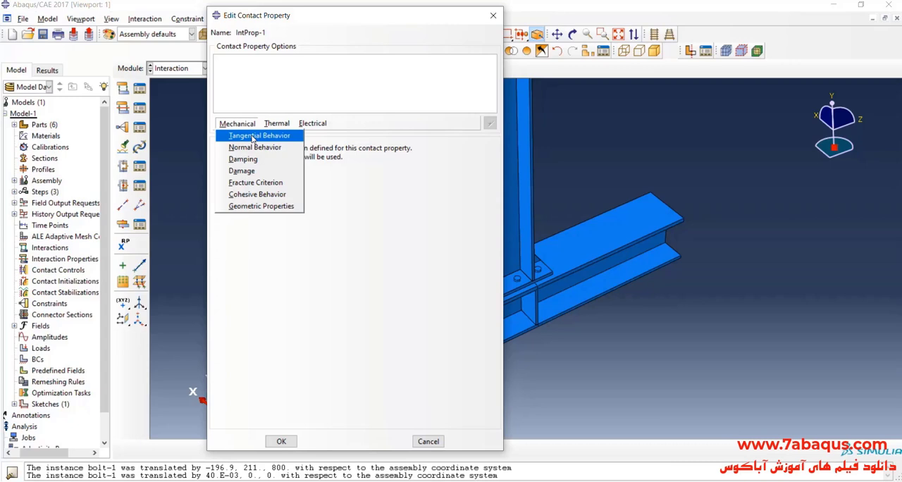
left_click(253, 136)
left_click(310, 162)
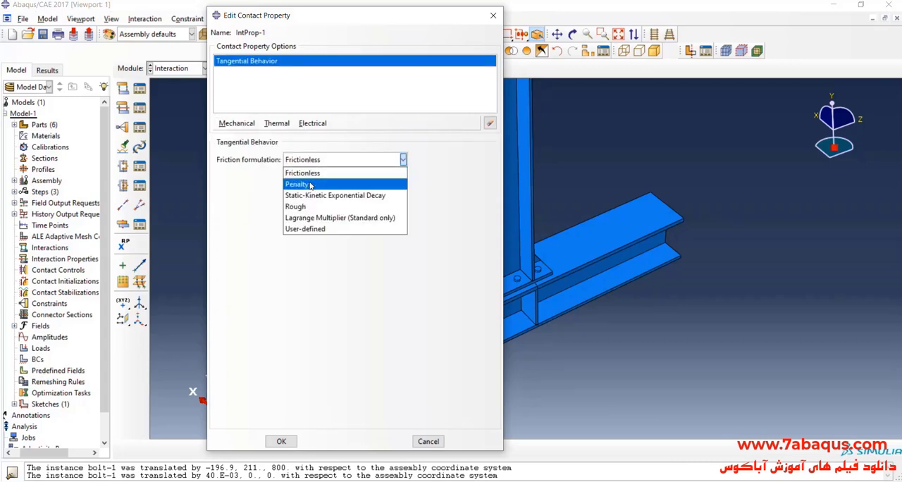
left_click(310, 184)
- Switch to the paper in Acrobat Reader and find the description of contact modelling below Fig. 17
key("alt+Tab")
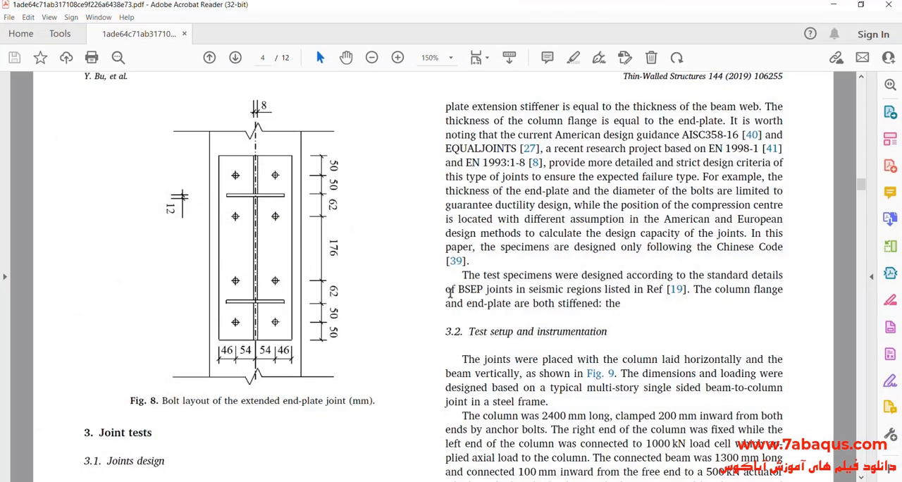
scroll(459, 268, "down", 3)
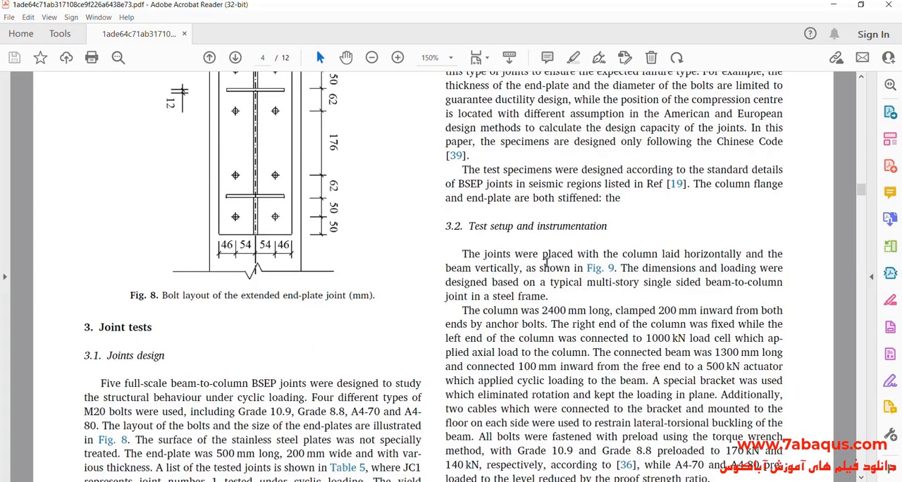
scroll(676, 251, "down", 1)
left_click_drag(861, 192, 861, 354)
scroll(741, 268, "up", 2)
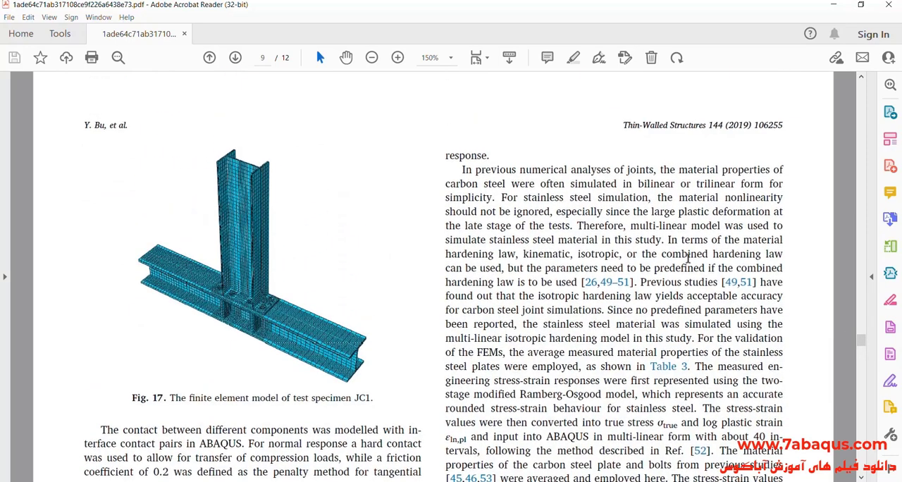
scroll(694, 261, "down", 1)
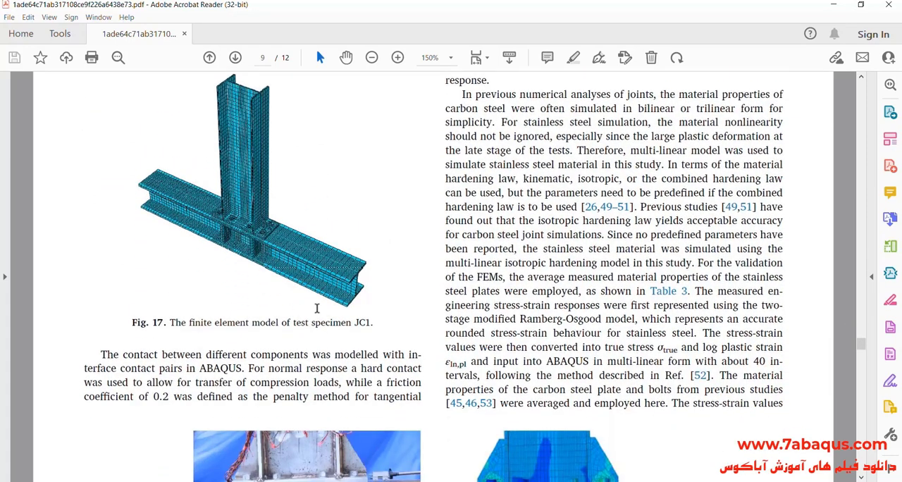
scroll(202, 326, "down", 1)
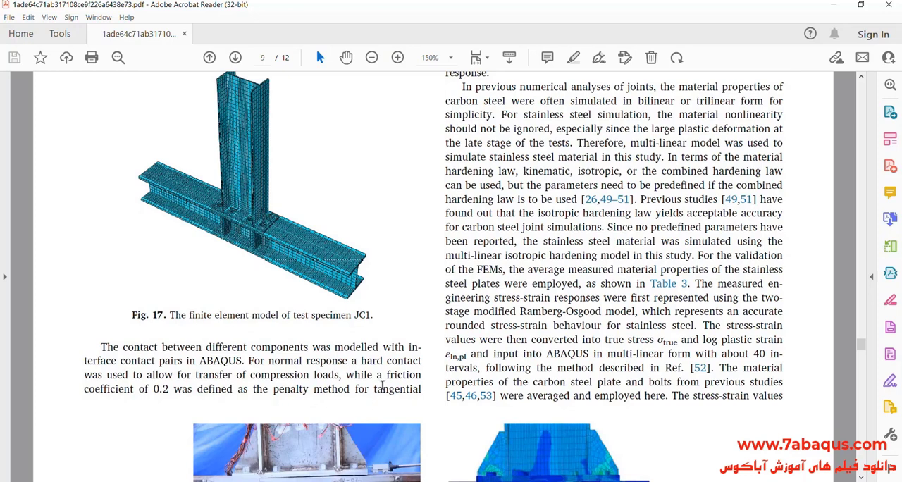
- Examine the contact paragraph for the friction coefficient used with the penalty method in the tangential direction
left_click_drag(376, 376, 421, 376)
left_click_drag(99, 390, 226, 392)
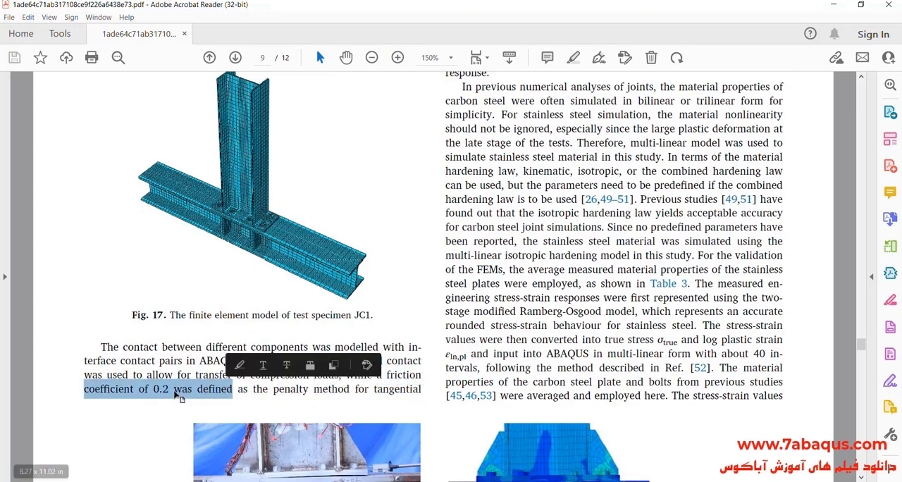
left_click(160, 389)
left_click_drag(136, 390, 392, 397)
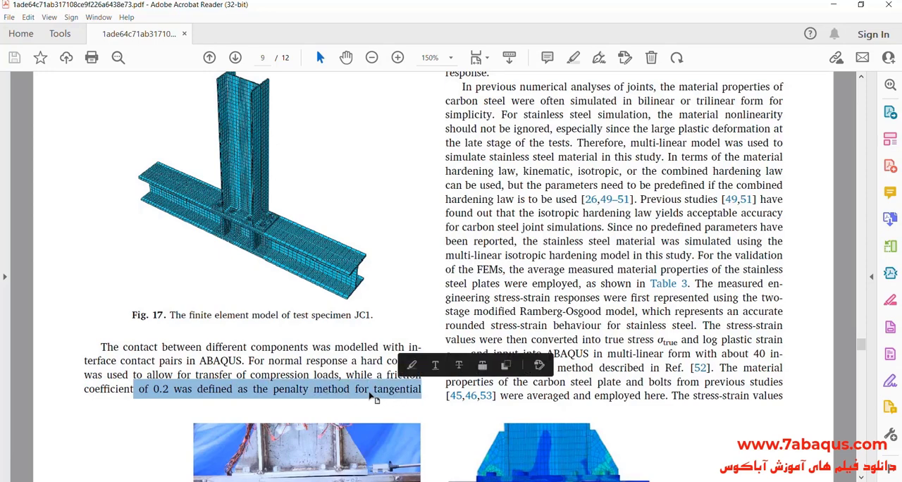
left_click(368, 389)
scroll(389, 392, "up", 1)
scroll(509, 315, "up", 3)
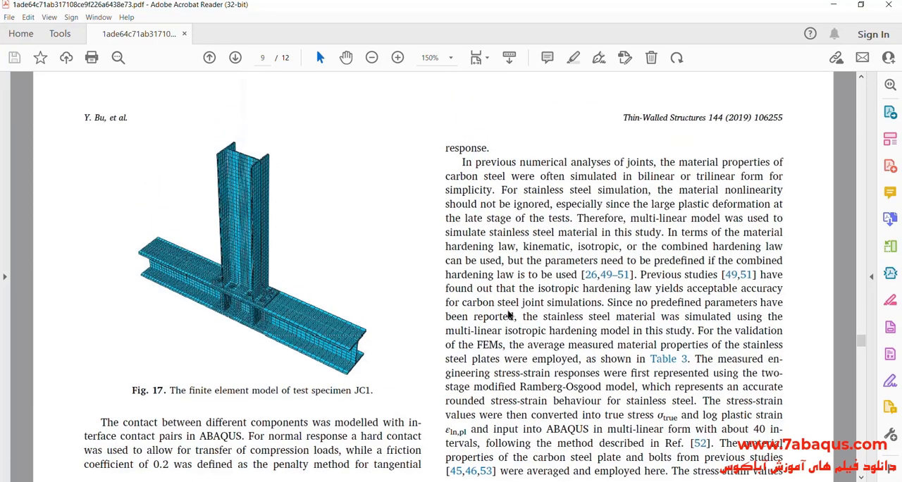
scroll(509, 313, "down", 2)
scroll(507, 310, "down", 2)
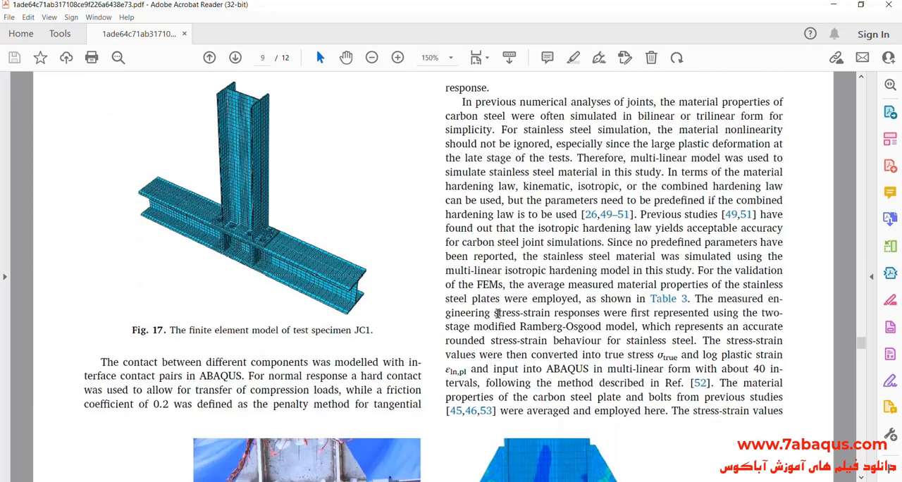
double_click(163, 389)
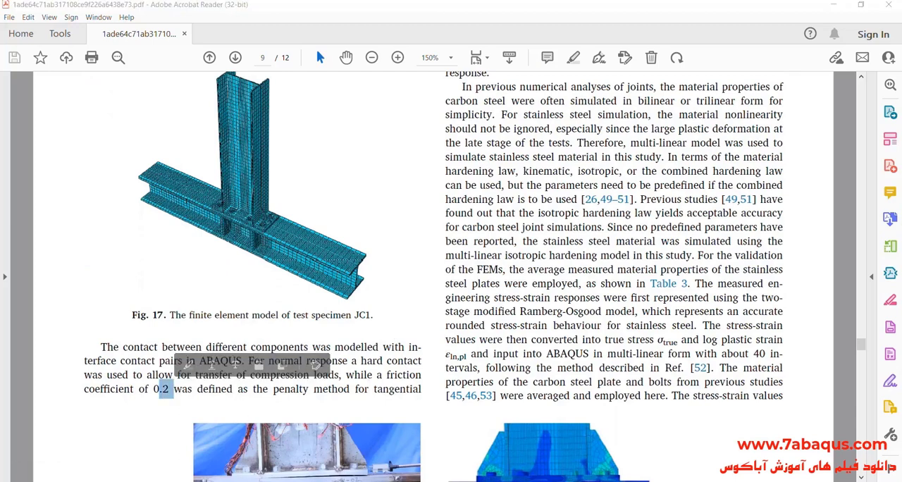
- Back in Abaqus/CAE, set IntProp-1's friction coefficient to 0.2 and add Normal Behavior with "Hard" Contact, allowing separation after contact
key("alt+Tab")
left_click(251, 285)
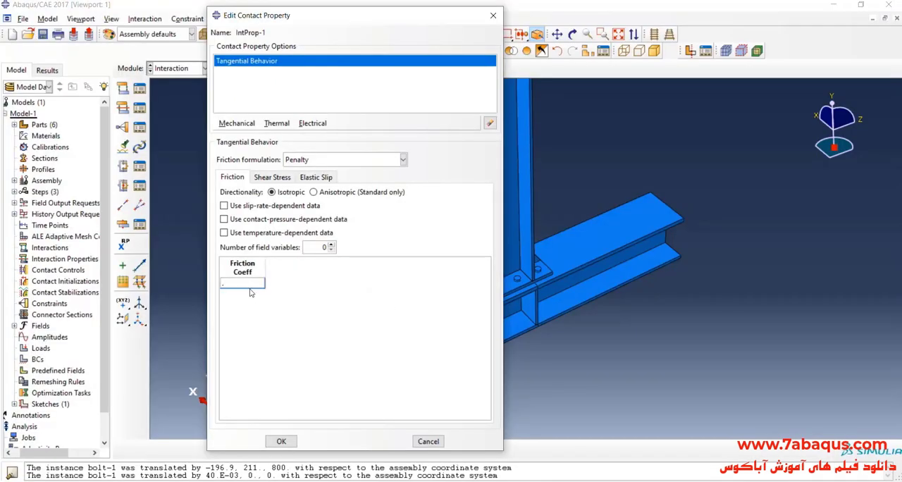
type(".2")
left_click(237, 124)
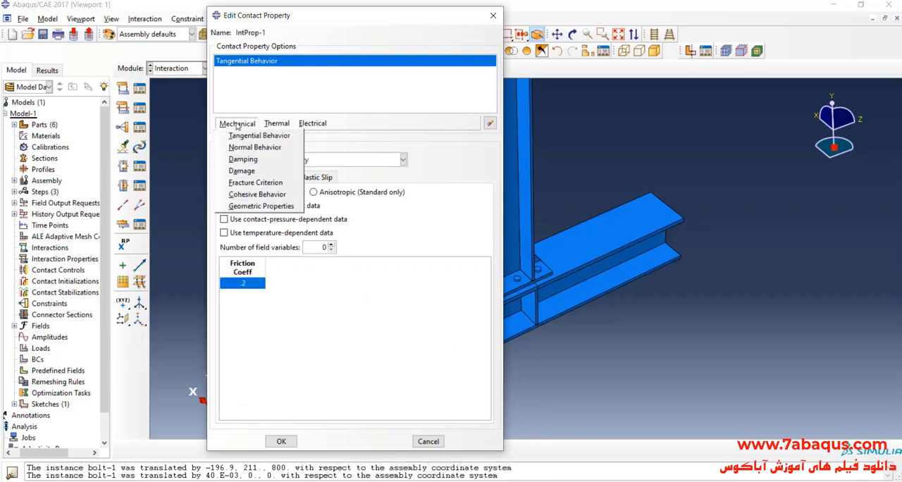
left_click(255, 147)
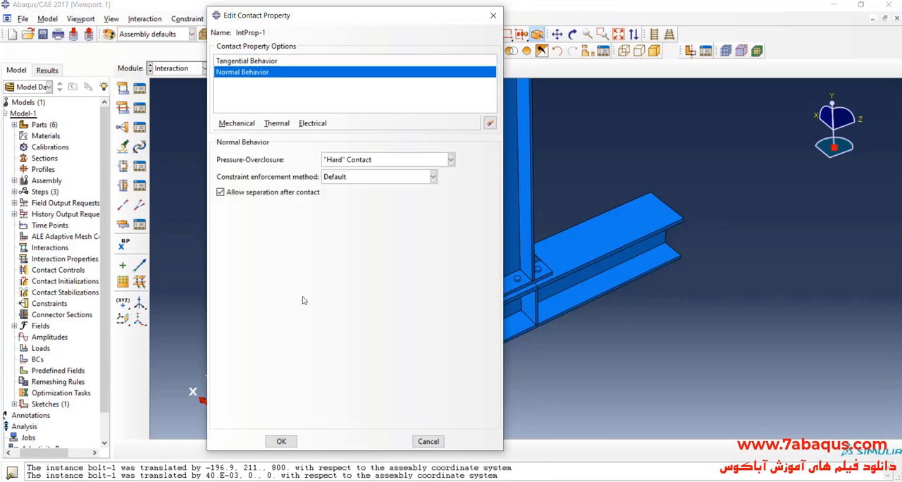
left_click(281, 441)
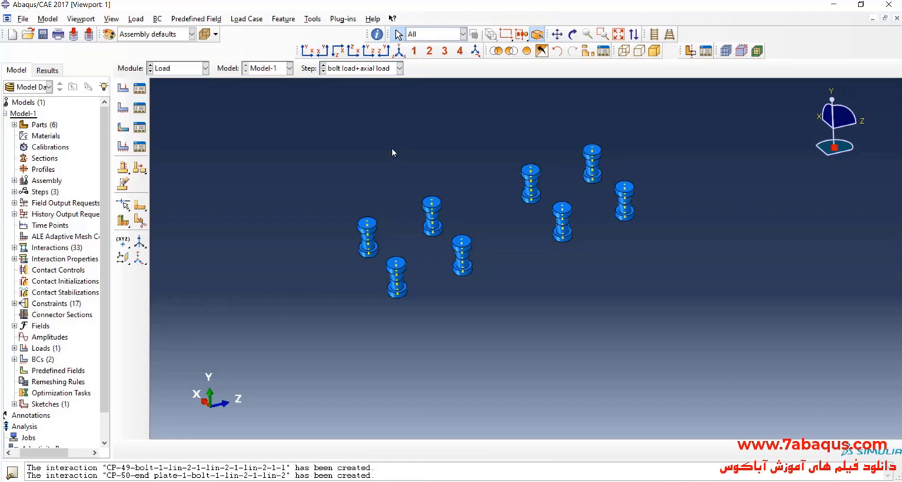
- Create a mechanical load of type Bolt load in the bolt load+axial load step
left_click(124, 88)
left_click(243, 164)
left_click(252, 189)
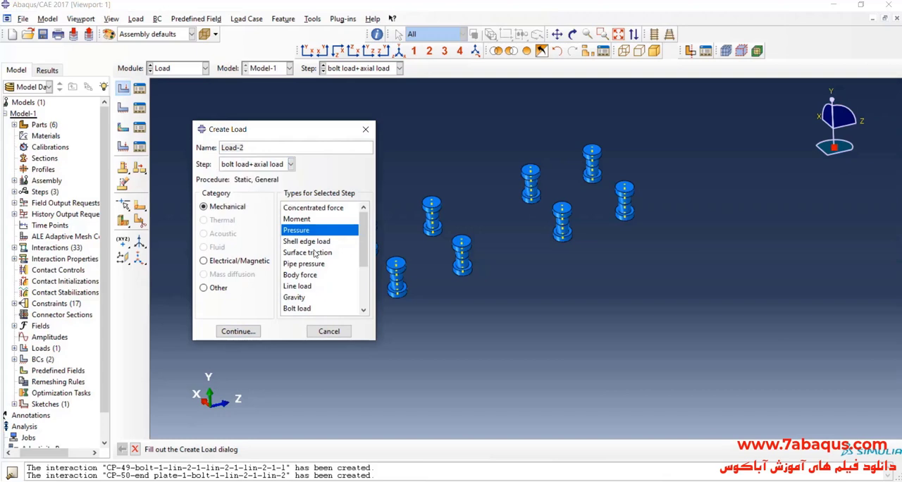
left_click(314, 310)
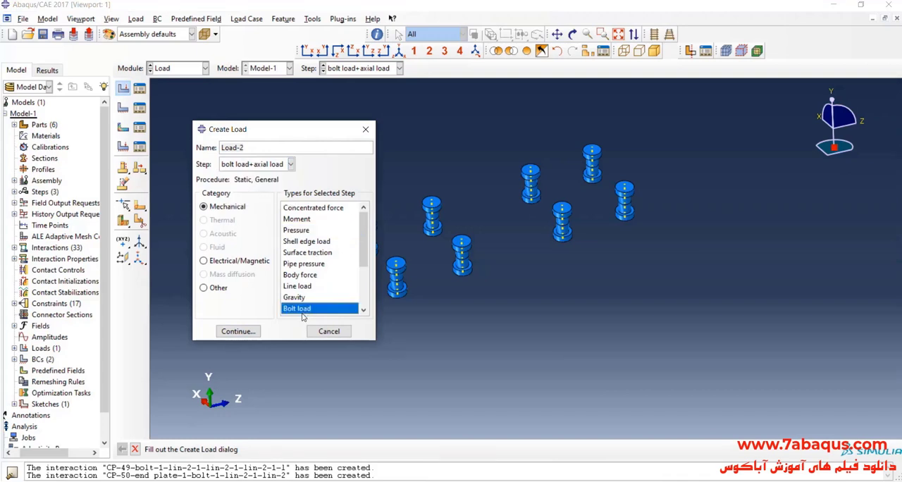
left_click(238, 331)
- Assign the bolt load to the end bolt's mid-shank interior surface on the Brown side, with the bolt's datum axis as bolt axis
scroll(388, 239, "up", 5)
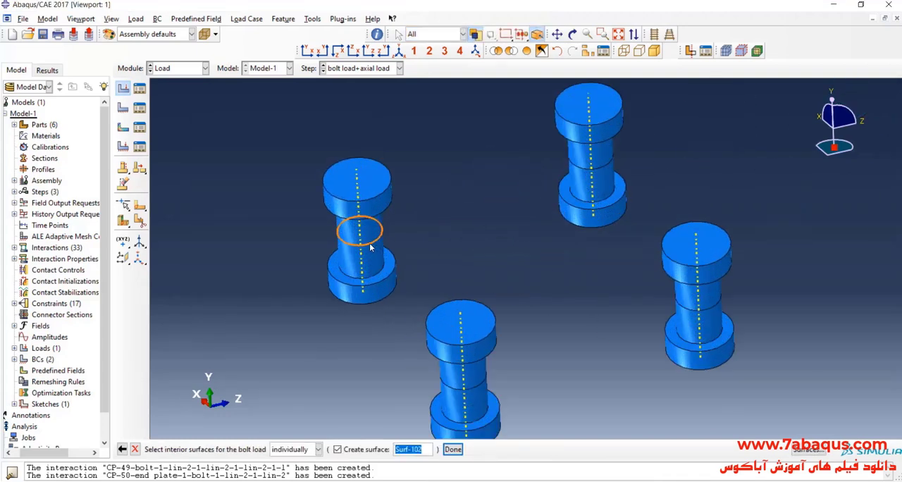
left_click(452, 449)
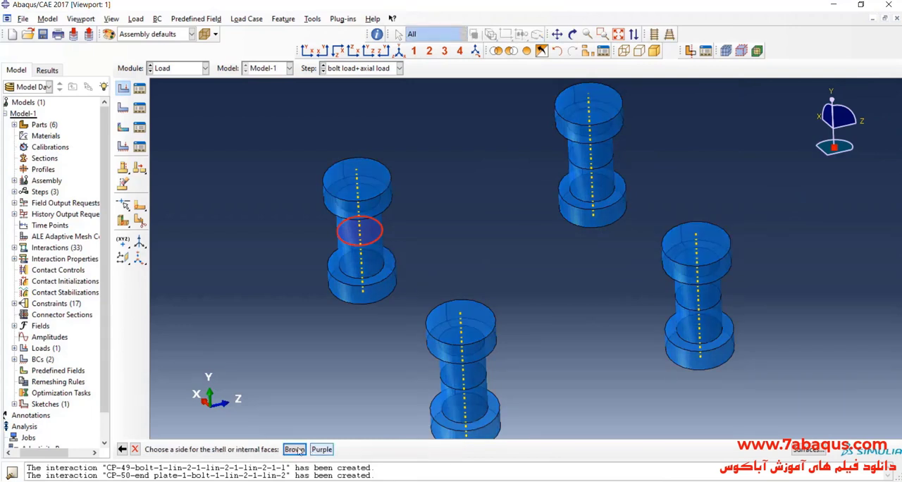
left_click(294, 452)
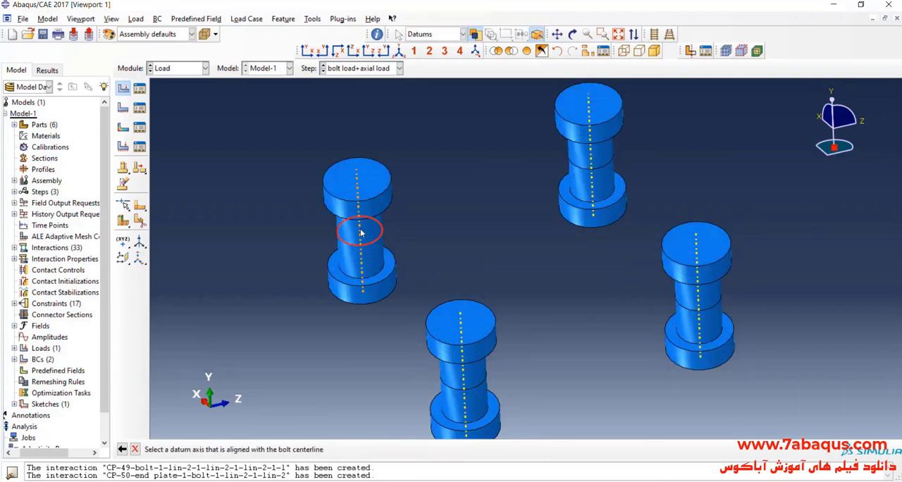
left_click(360, 232)
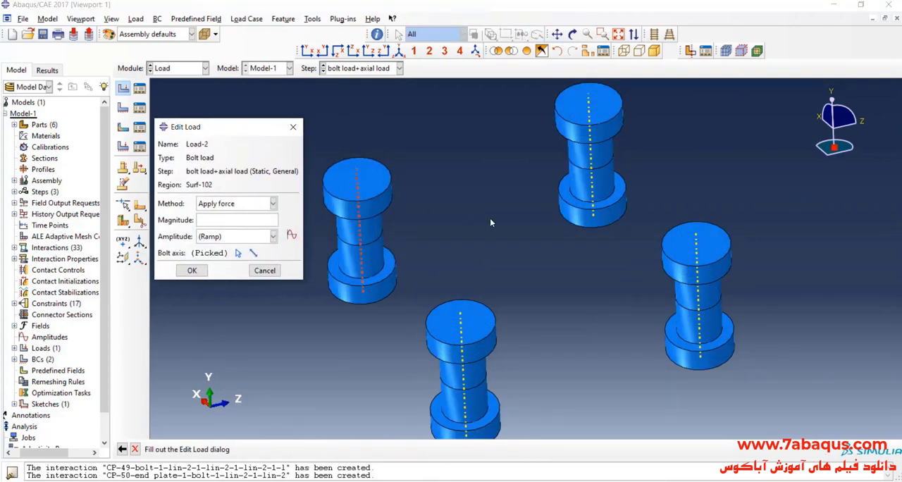
scroll(492, 219, "down", 2)
scroll(375, 234, "up", 2)
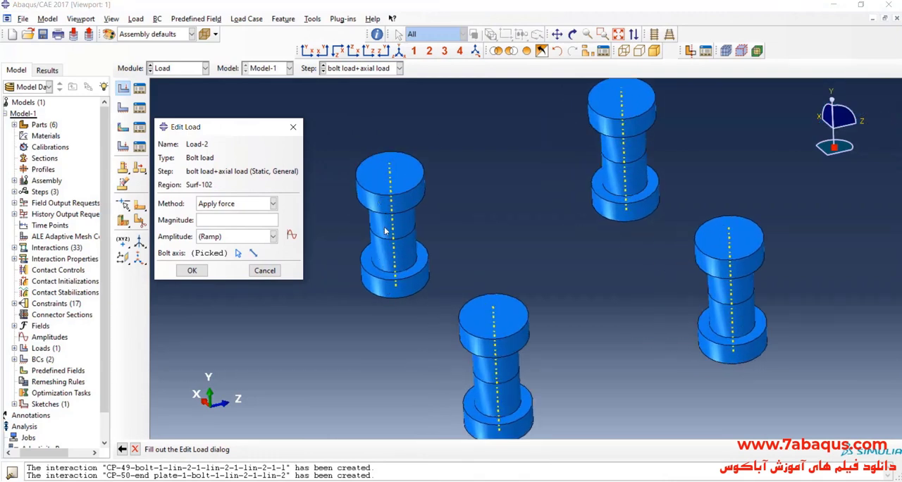
- Switch to the paper in Acrobat Reader and find the passage on bolt preload in the test setup section
key("alt+Tab")
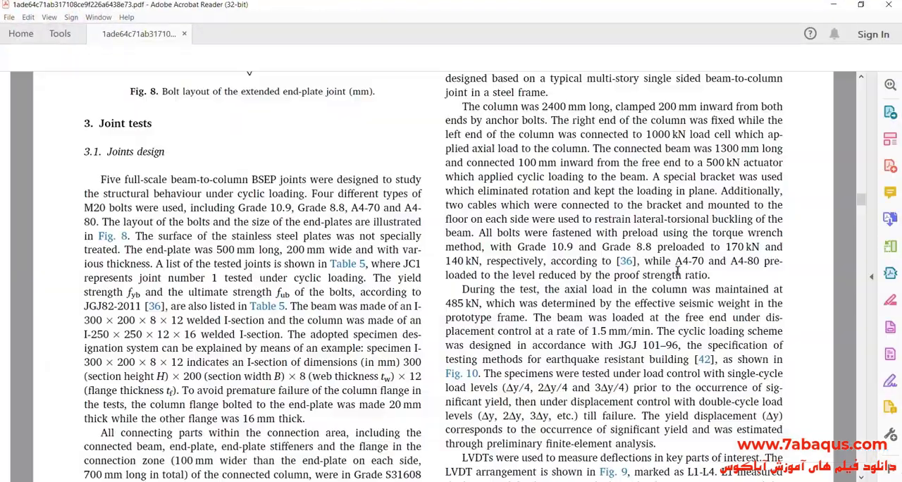
scroll(589, 294, "down", 1)
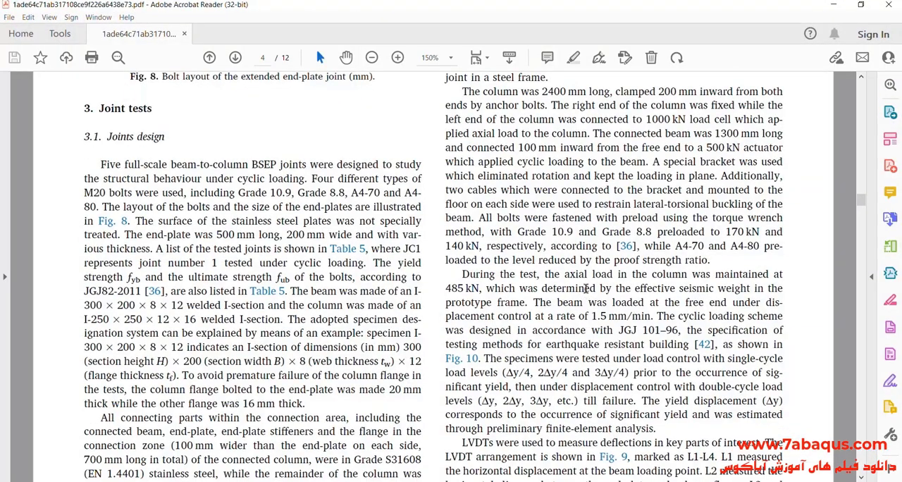
scroll(587, 289, "down", 3)
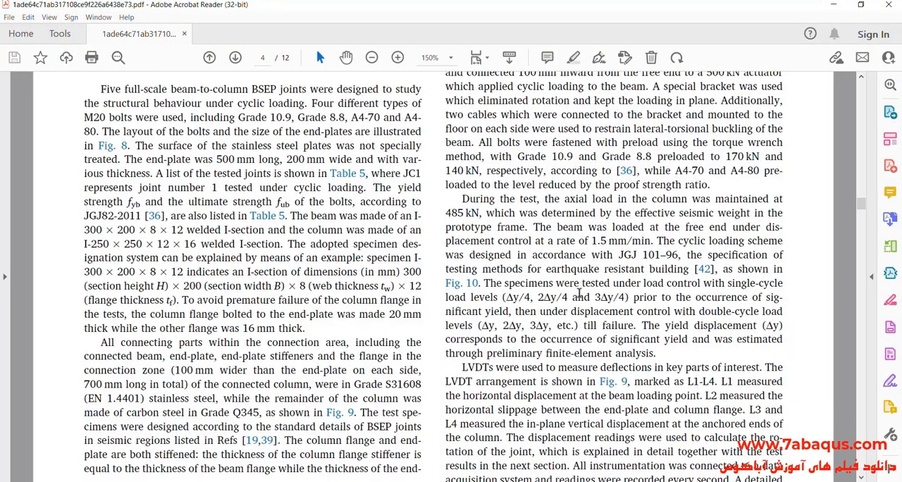
scroll(580, 293, "down", 1)
scroll(579, 293, "up", 2)
scroll(664, 274, "up", 1)
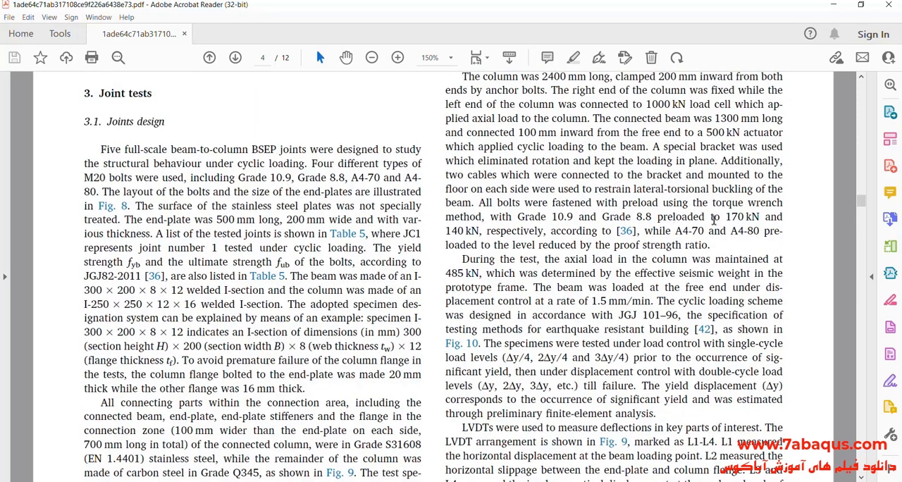
- Examine the test setup sentence giving the preload force for Grade 10.9 bolts
left_click_drag(659, 217, 781, 233)
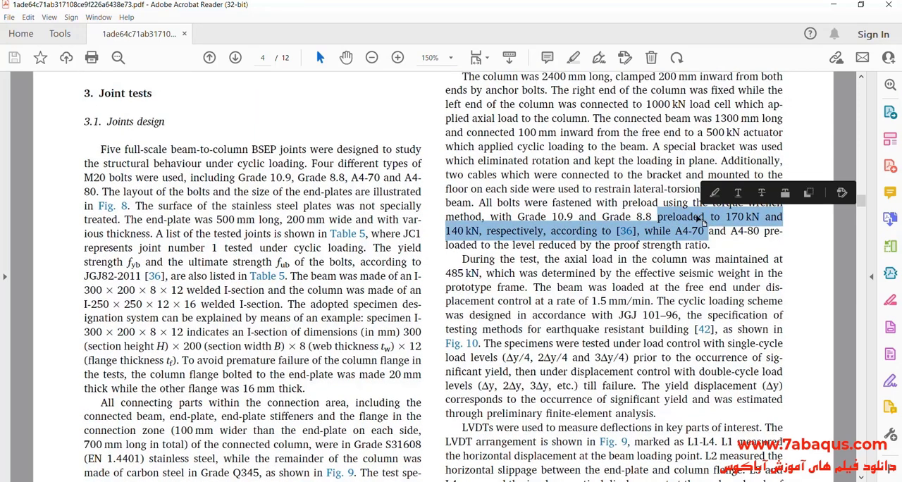
left_click(699, 217)
left_click_drag(724, 216, 757, 216)
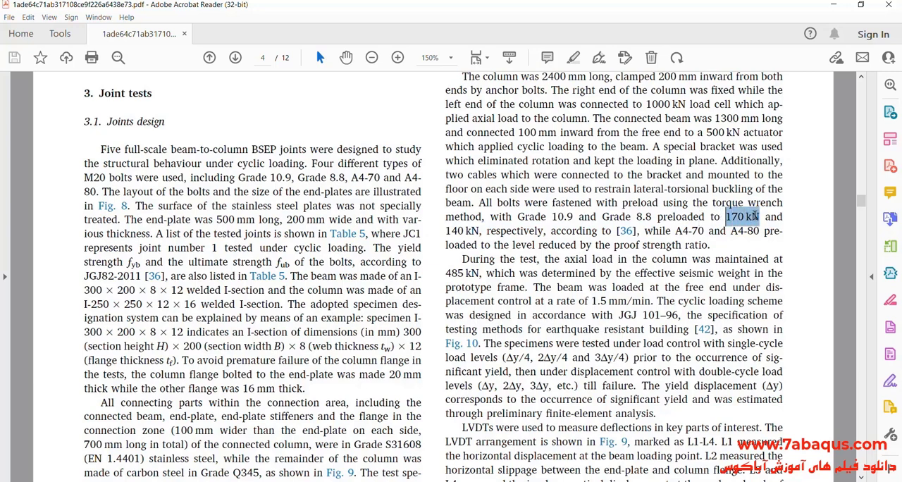
left_click(641, 246)
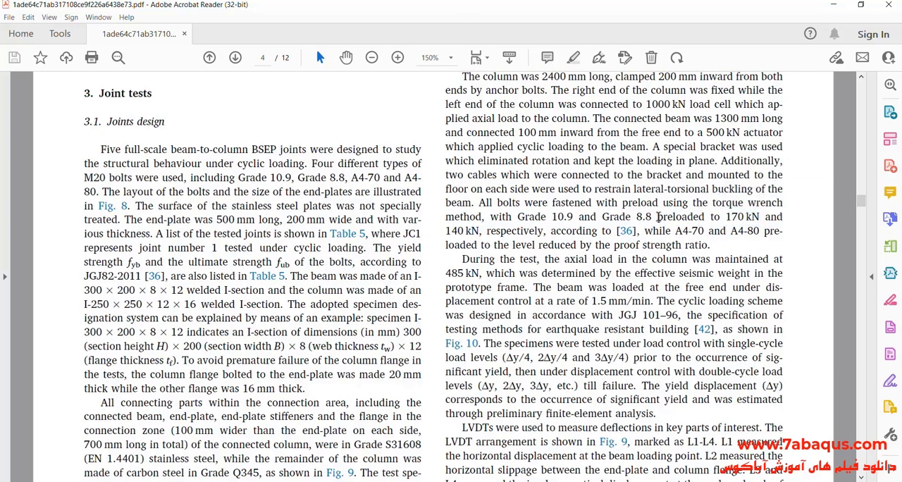
left_click_drag(724, 217, 759, 216)
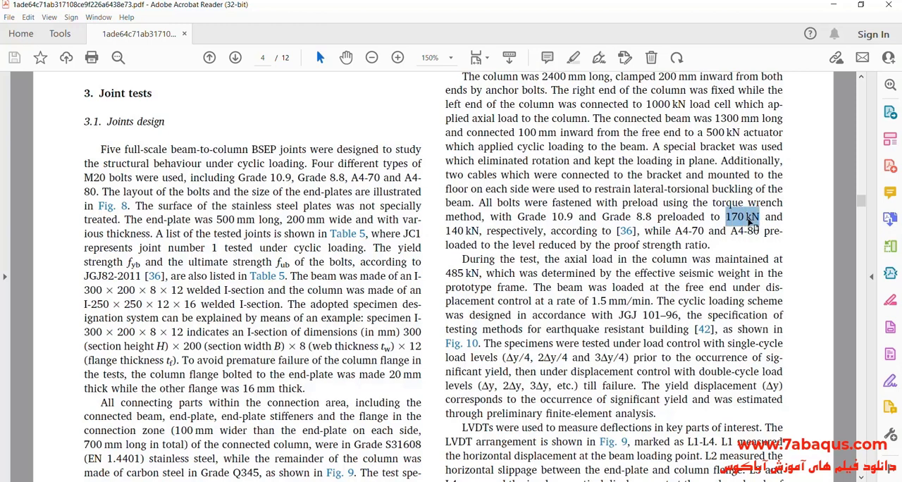
left_click(576, 217)
left_click_drag(518, 216, 571, 218)
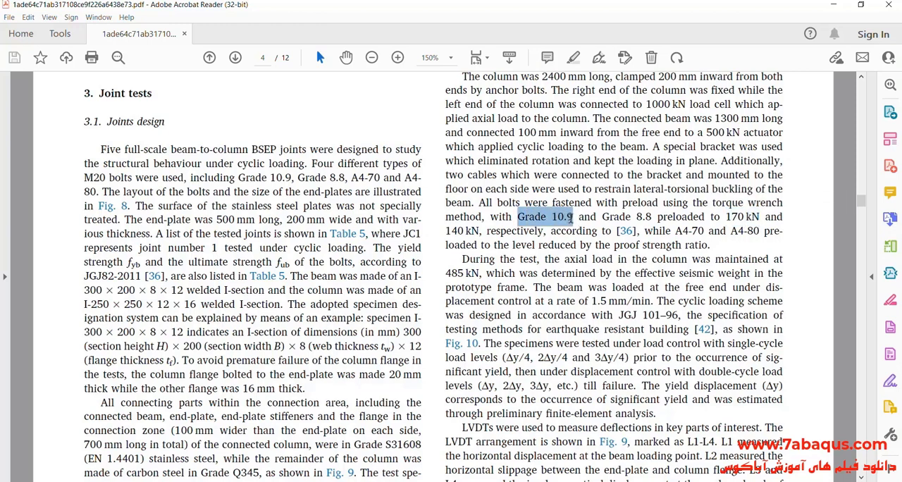
- Back in Abaqus/CAE, set the bolt load's magnitude to 170000 with the Apply force method and save the load
left_click(833, 7)
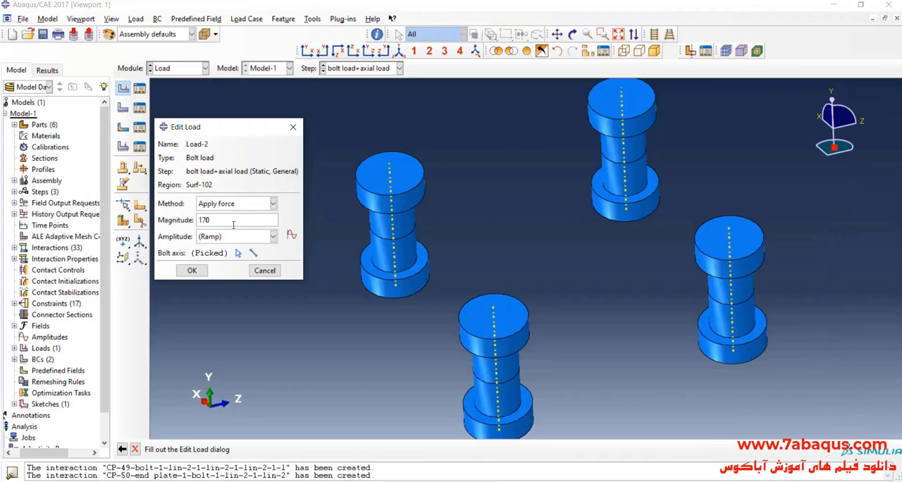
left_click(233, 224)
type("170000")
double_click(209, 220)
left_click(192, 270)
scroll(395, 232, "up", 5)
scroll(416, 232, "up", 3)
scroll(409, 236, "down", 1)
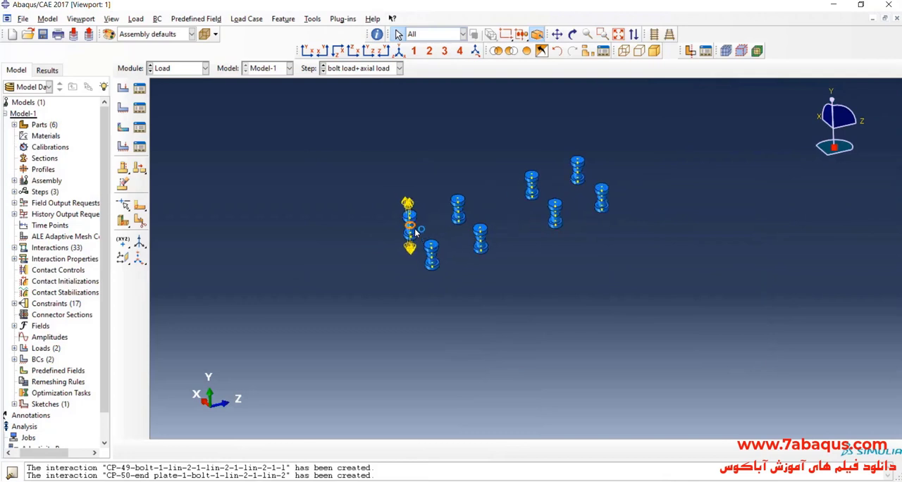
scroll(452, 227, "down", 2)
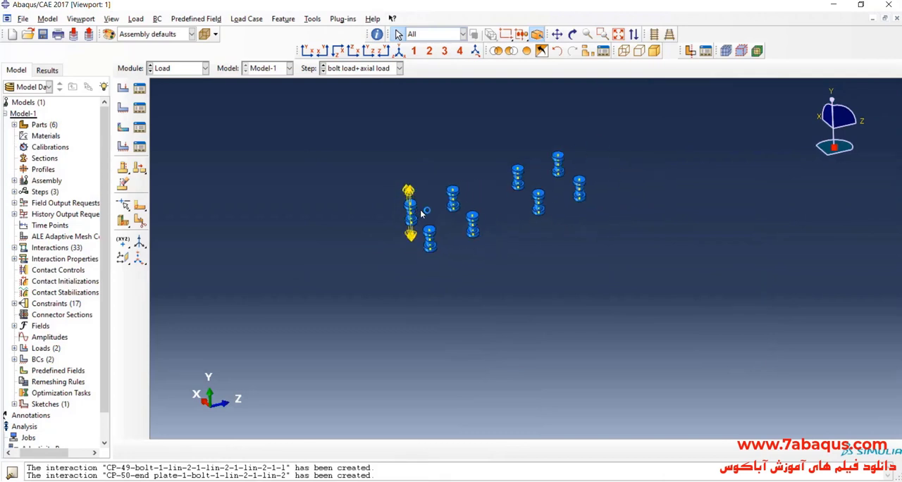
scroll(451, 227, "down", 2)
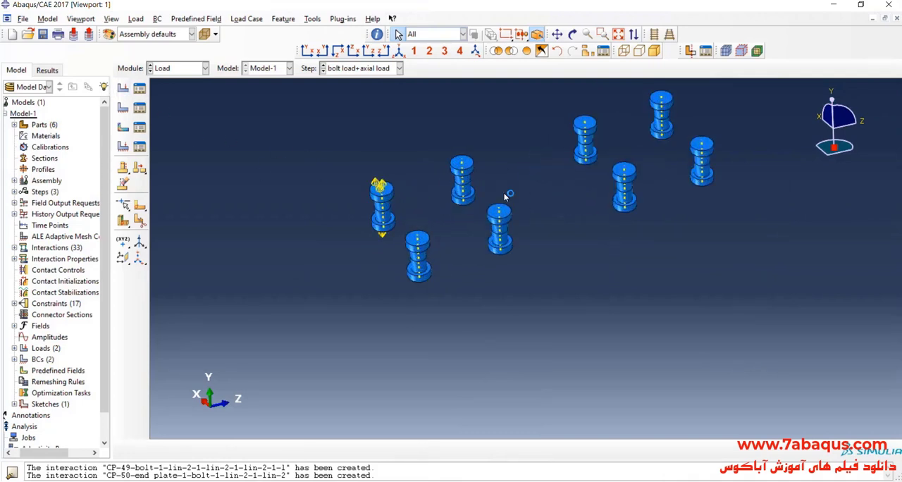
- Start creating another load for the remaining bolts in the bolt load+axial load step
scroll(407, 258, "up", 2)
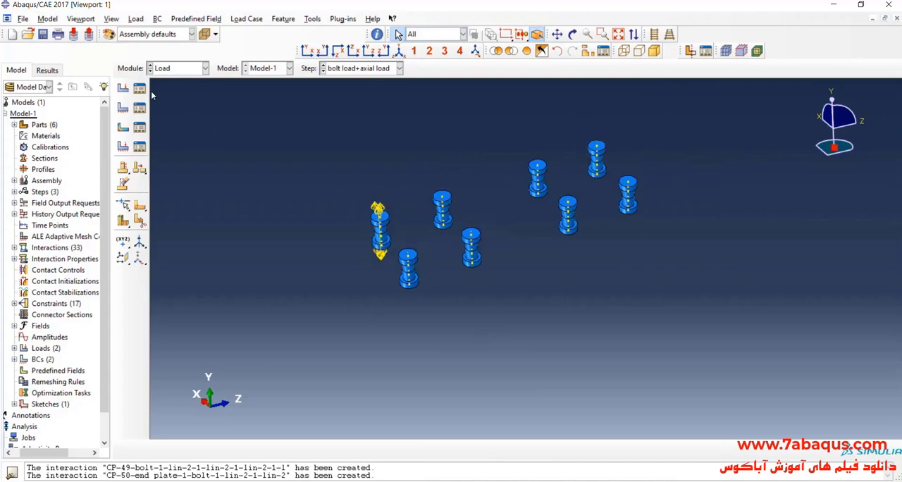
left_click(123, 87)
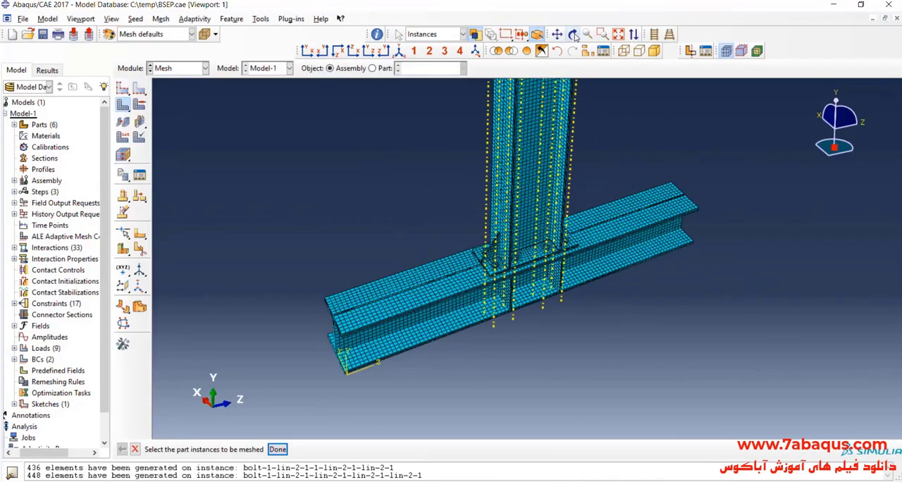
- Examine the meshed assembly around the end plate, stiffeners and bolts from several angles
left_click(573, 34)
left_click_drag(536, 176, 506, 192)
scroll(488, 206, "down", 6)
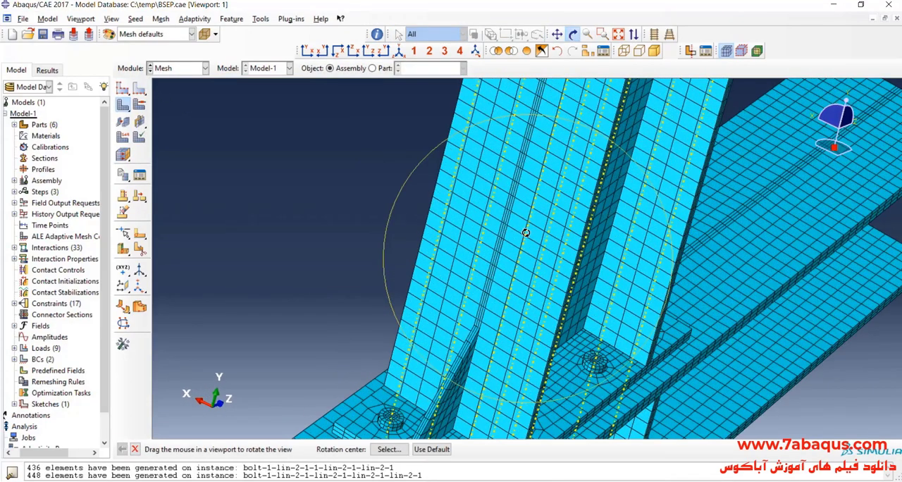
scroll(485, 238, "up", 5)
left_click_drag(491, 261, 441, 176)
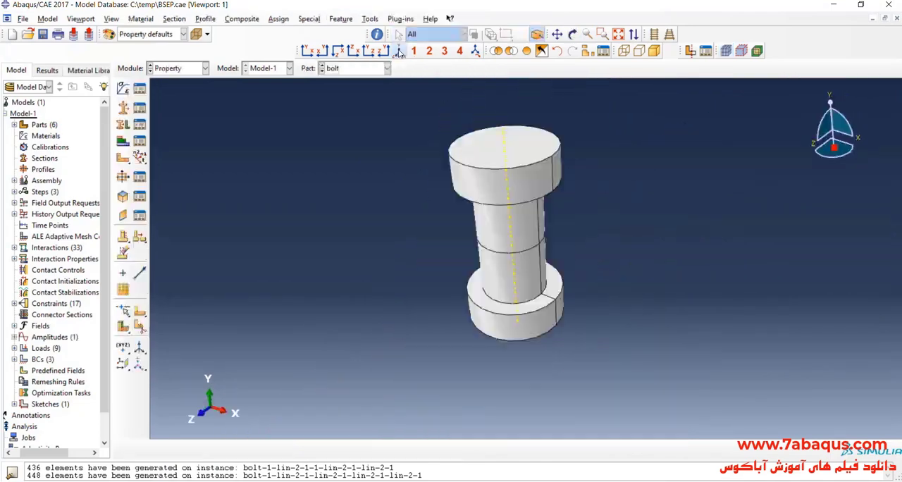
left_click(399, 51)
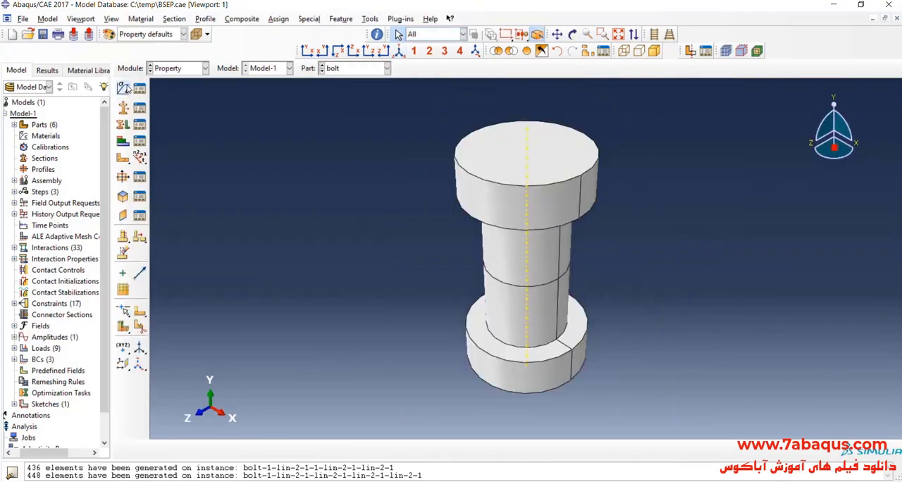
- Create a material named bolt with a uniform mass density of 7.8e-9
left_click(123, 87)
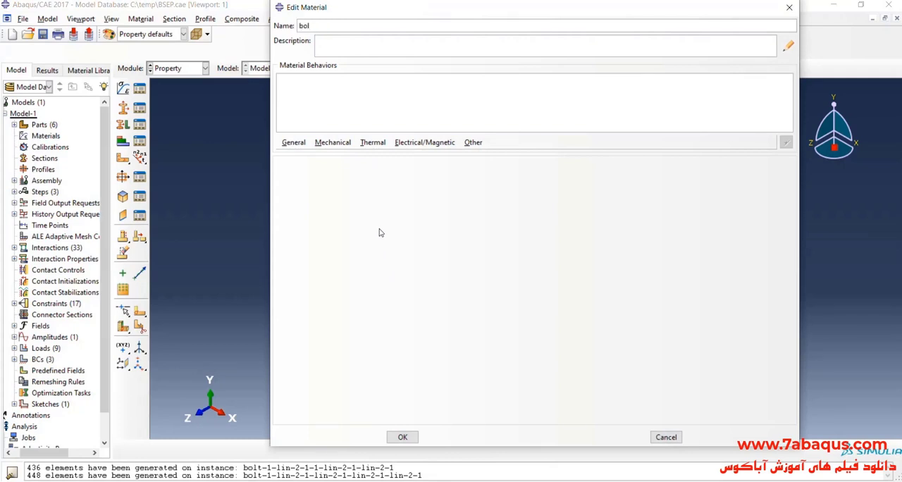
left_click(293, 144)
left_click(301, 156)
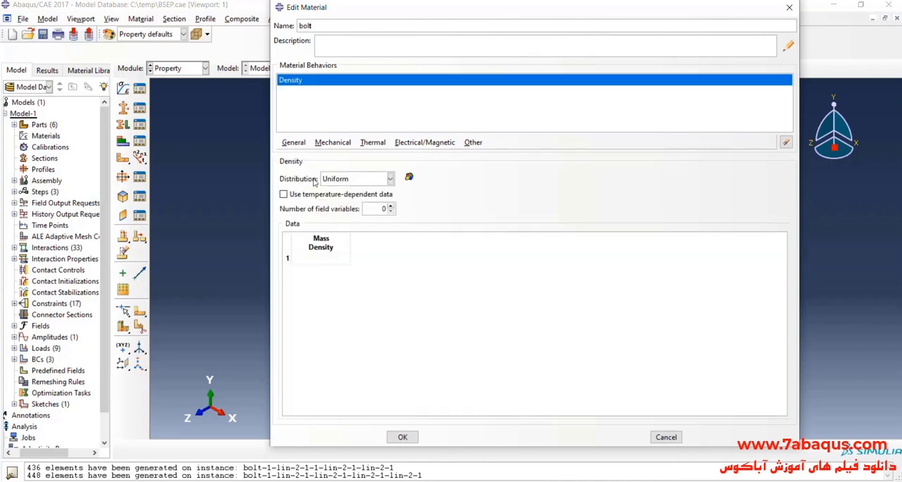
left_click(321, 258)
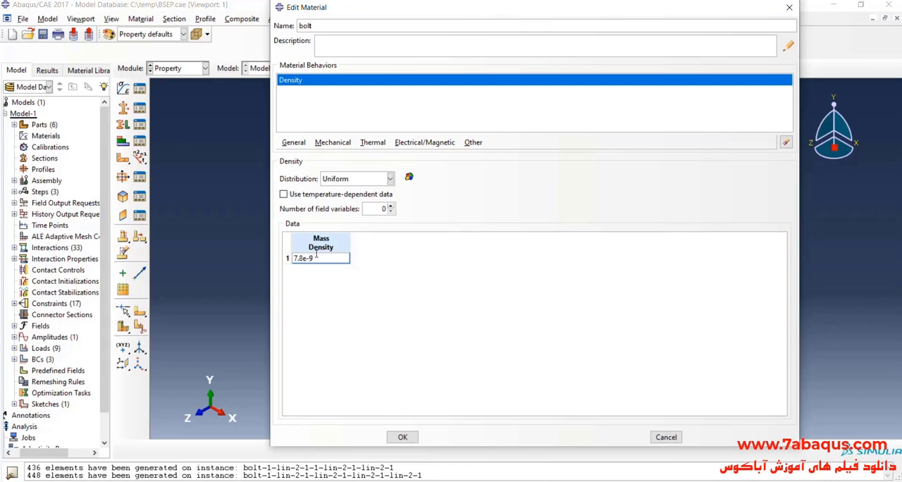
- Add plastic behaviour with isotropic hardening to the bolt material
left_click(332, 142)
mouse_move(367, 167)
left_click(501, 169)
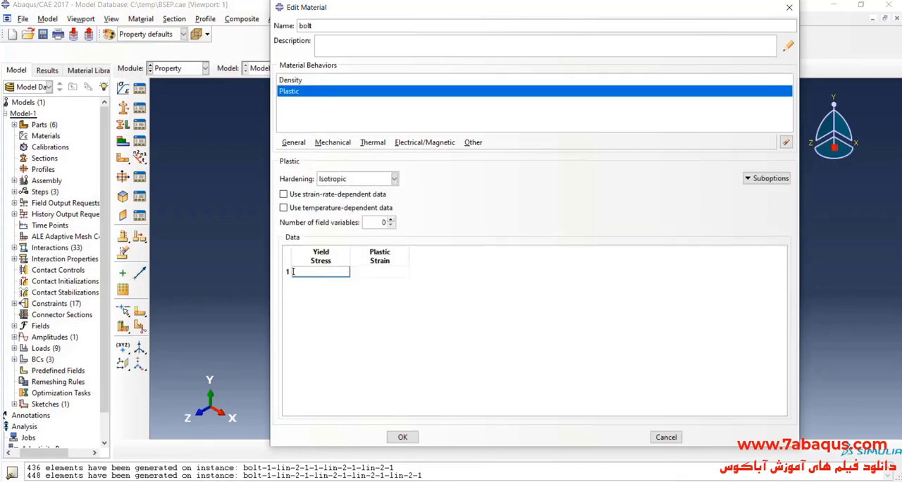
- Switch to the paper in Acrobat Reader and find the JC4 bolt's yield and ultimate strengths in Table 5
left_click(321, 481)
scroll(444, 293, "up", 1)
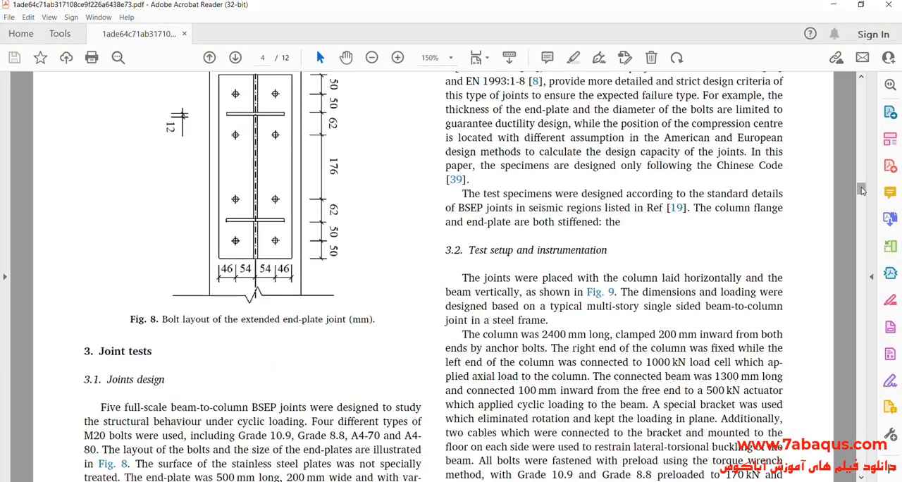
left_click_drag(863, 191, 863, 212)
scroll(383, 329, "down", 2)
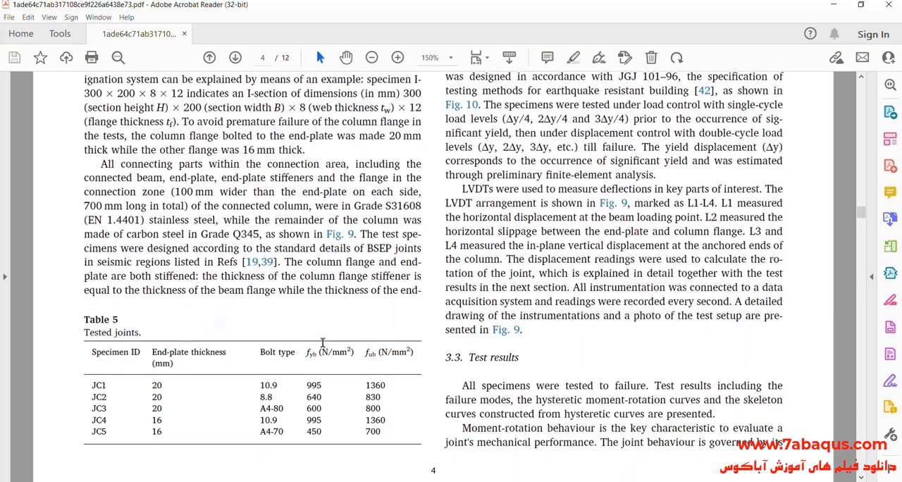
scroll(177, 382, "down", 1)
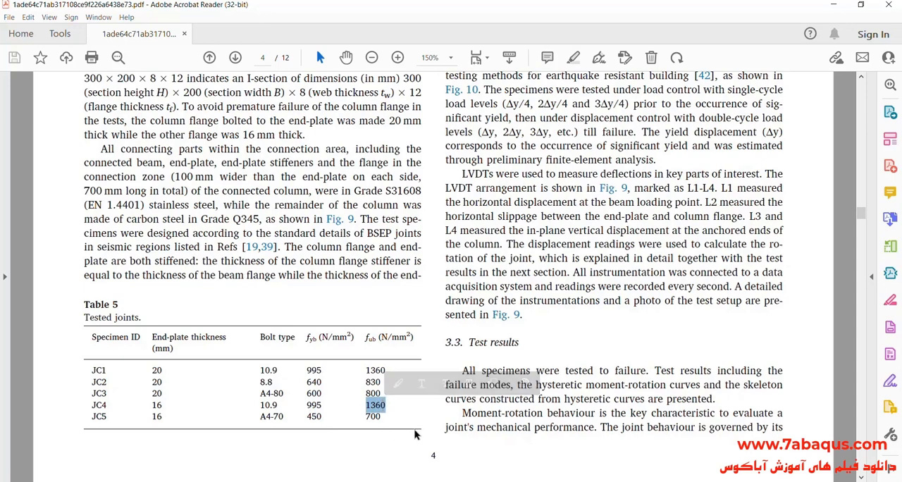
- Back in Abaqus/CAE, enter the bolt's plastic data: yield stress 995 at plastic strain 0 and 1360 at .05
key("alt+Tab")
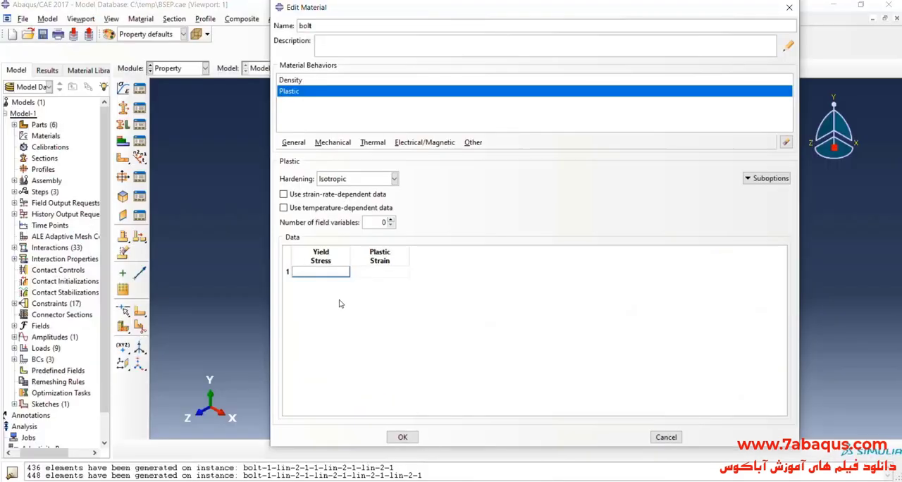
type("995")
key("Tab")
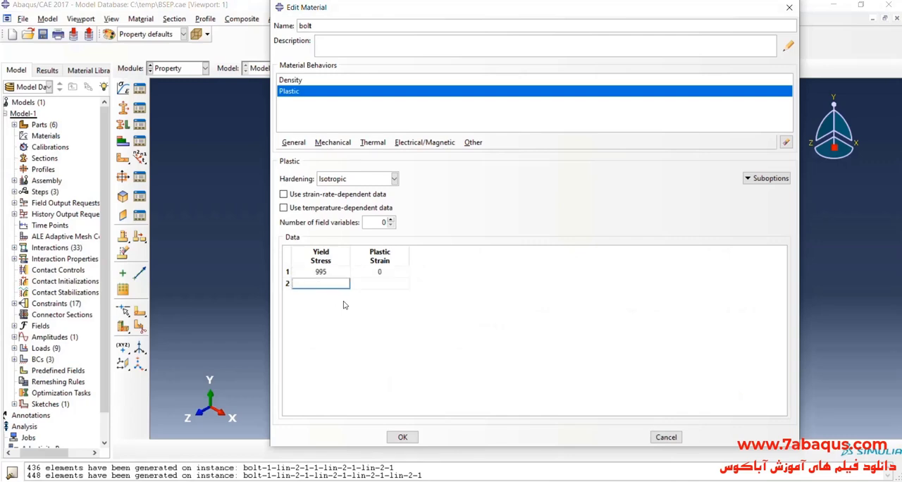
key("alt+Tab")
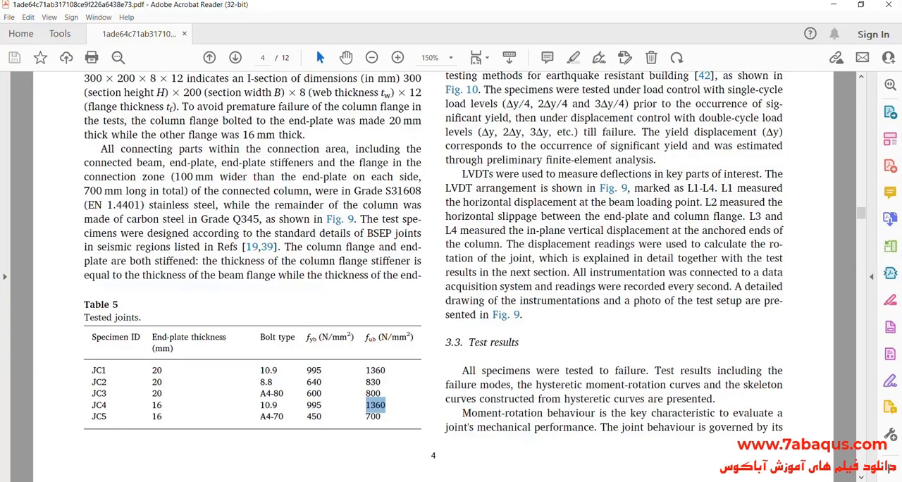
key("alt+Tab")
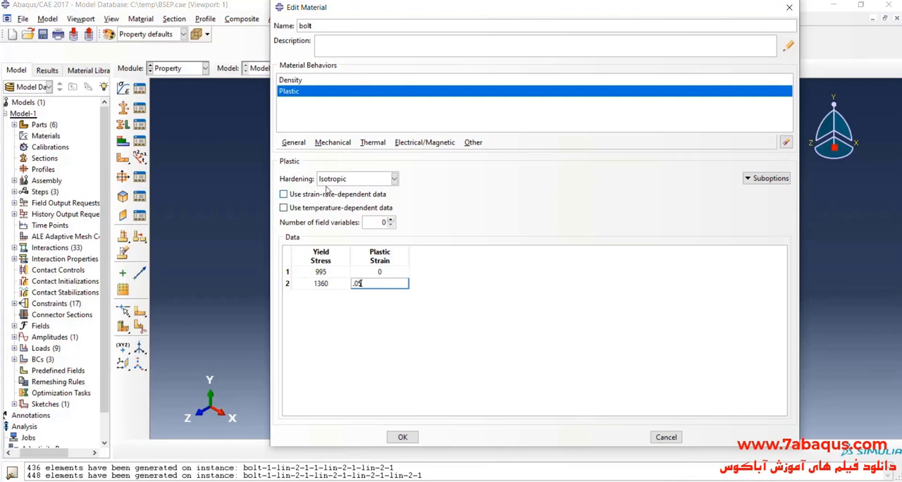
- Add elastic behaviour to the bolt material
left_click(329, 144)
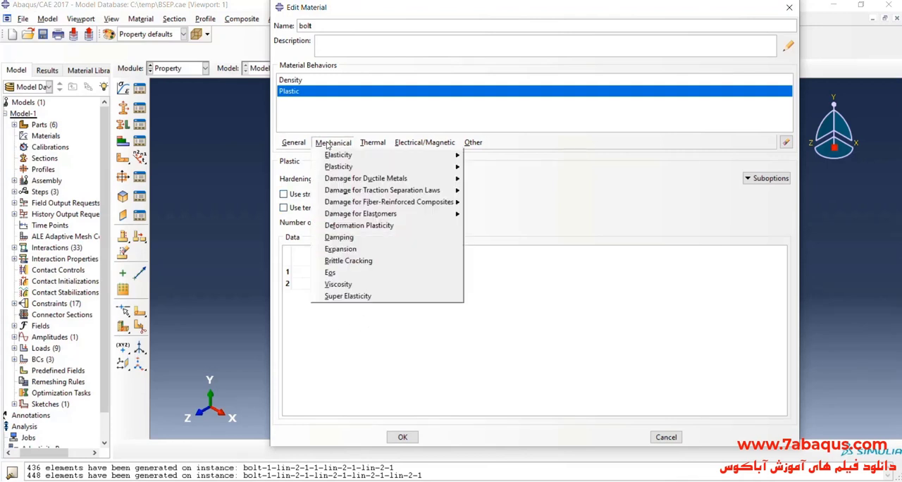
mouse_move(359, 157)
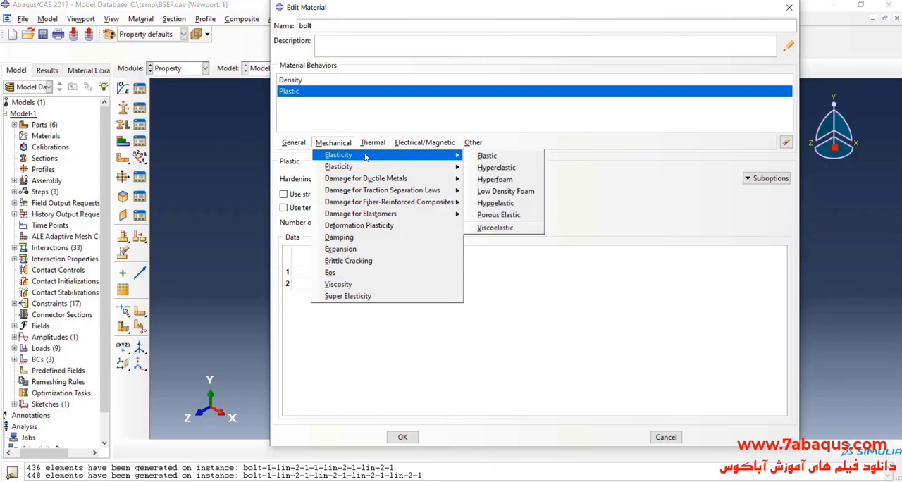
left_click(493, 156)
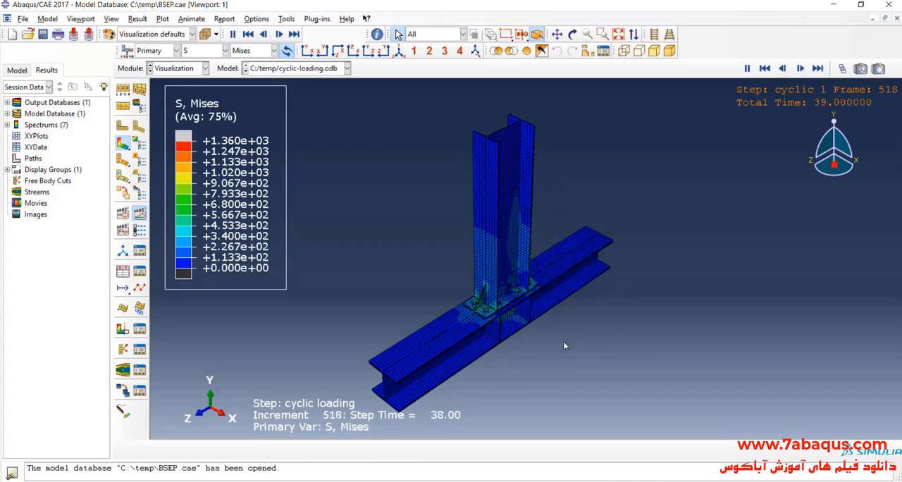
- Examine the animated Mises stress contours of the cyclic loading around the end plate, stiffeners and bolts
scroll(548, 339, "up", 5)
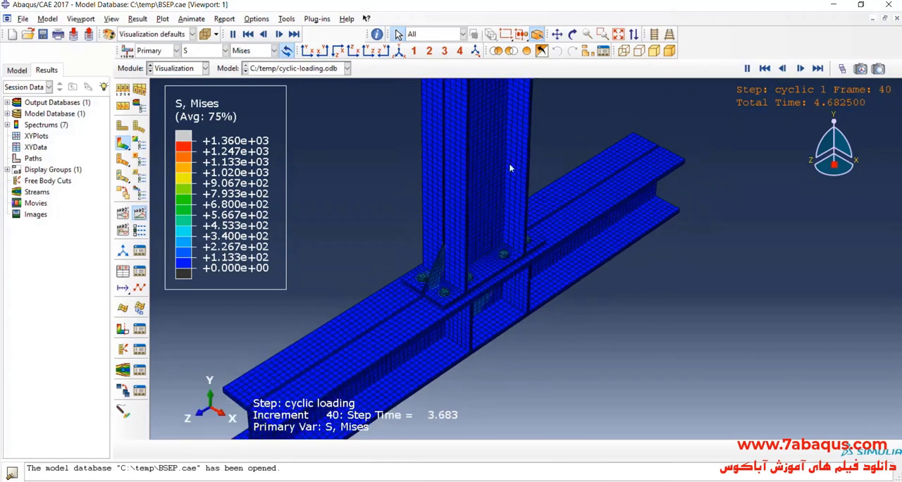
left_click_drag(548, 316, 484, 284, "ctrl+alt")
left_click_drag(585, 316, 446, 274, "ctrl+alt")
left_click_drag(540, 275, 525, 330, "ctrl+alt")
scroll(537, 262, "up", 4)
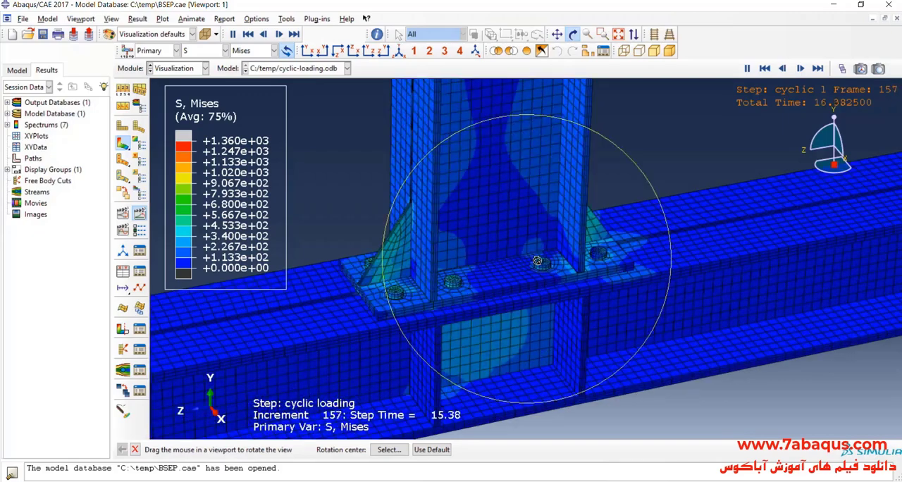
left_click_drag(537, 260, 492, 302, "ctrl+alt")
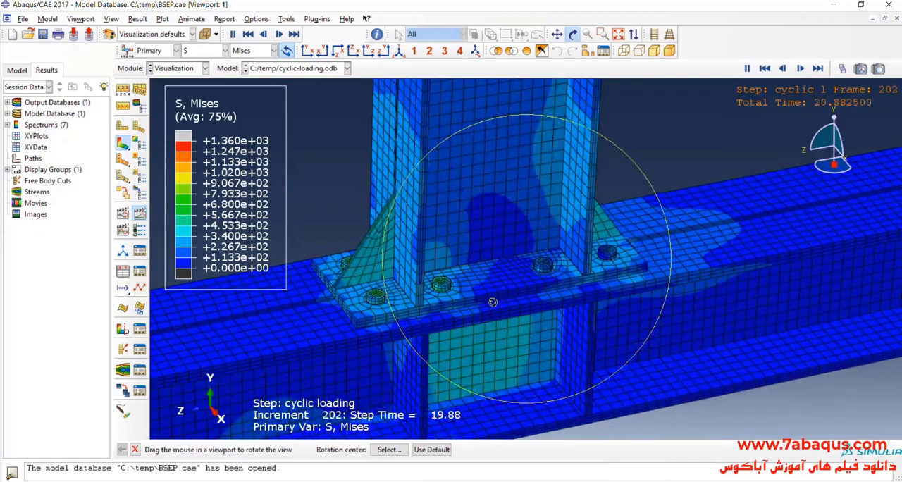
left_click(572, 35)
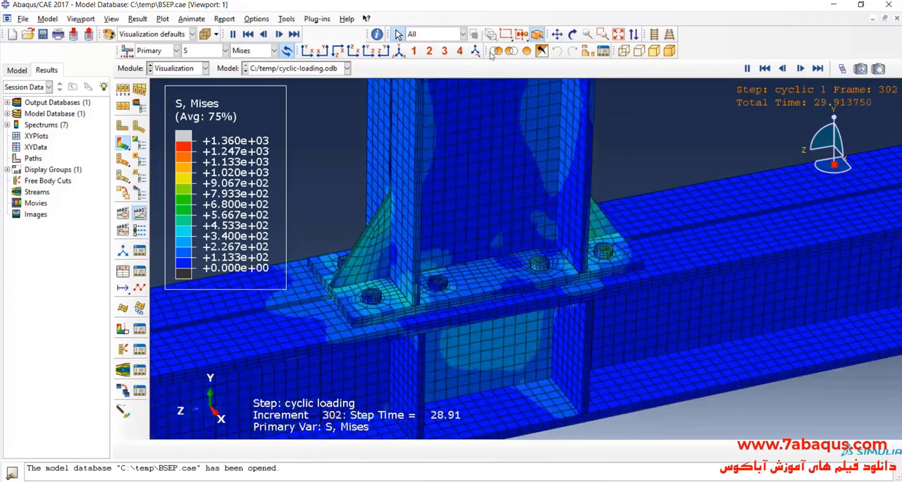
left_click(556, 34)
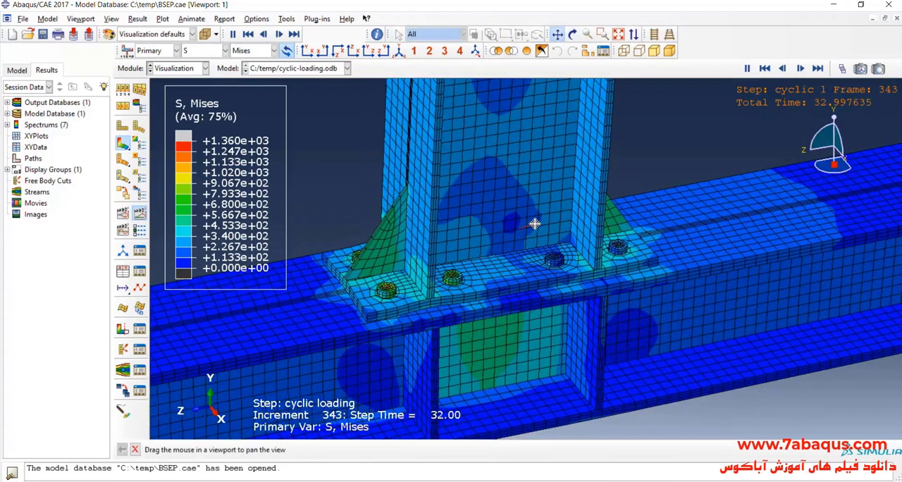
left_click(557, 34)
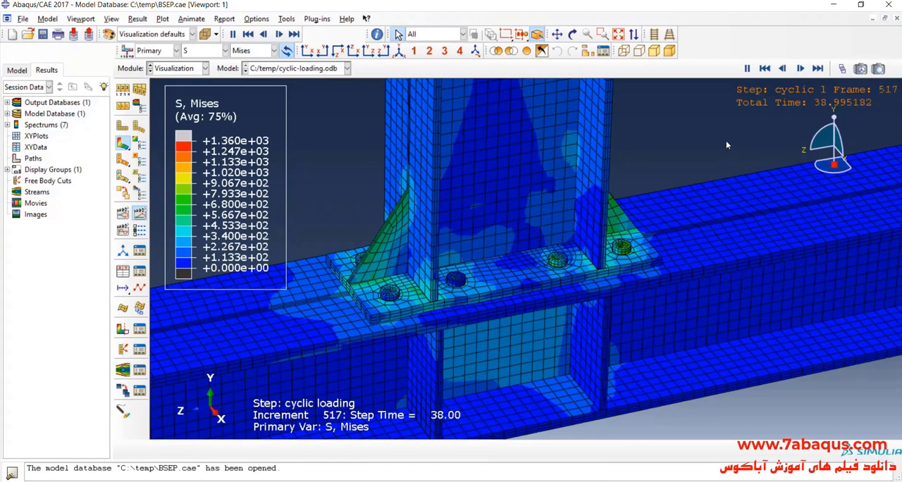
- Show only feature edges on the Mises contour plot
left_click(139, 106)
left_click(836, 245)
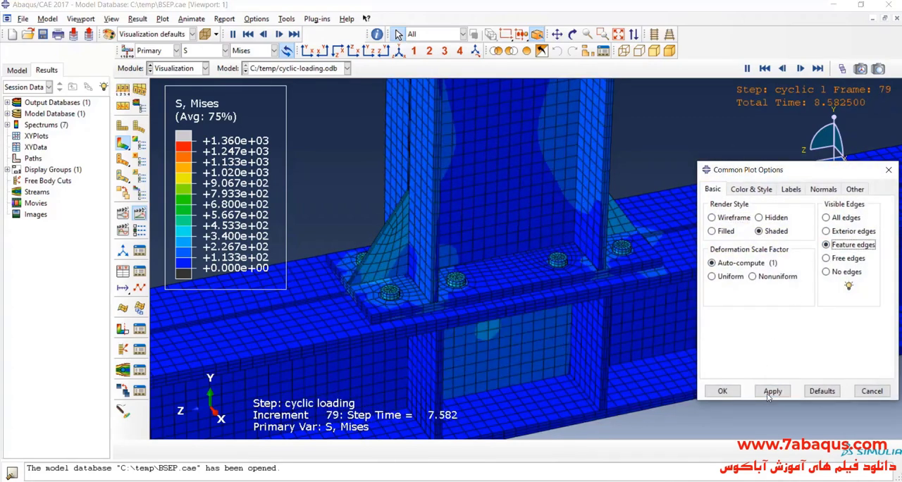
left_click(722, 390)
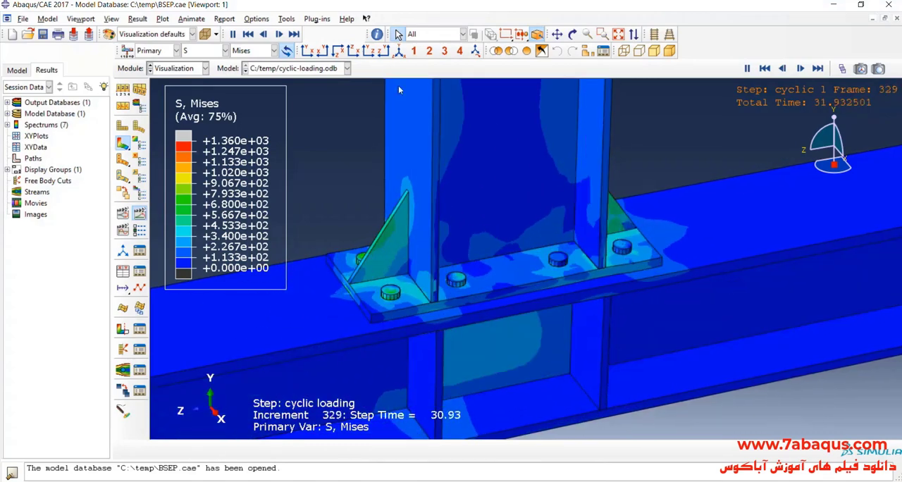
- Examine the deformation and stresses at the end plate and column flange interface in a view along the X axis
left_click(383, 53)
scroll(569, 396, "up", 6)
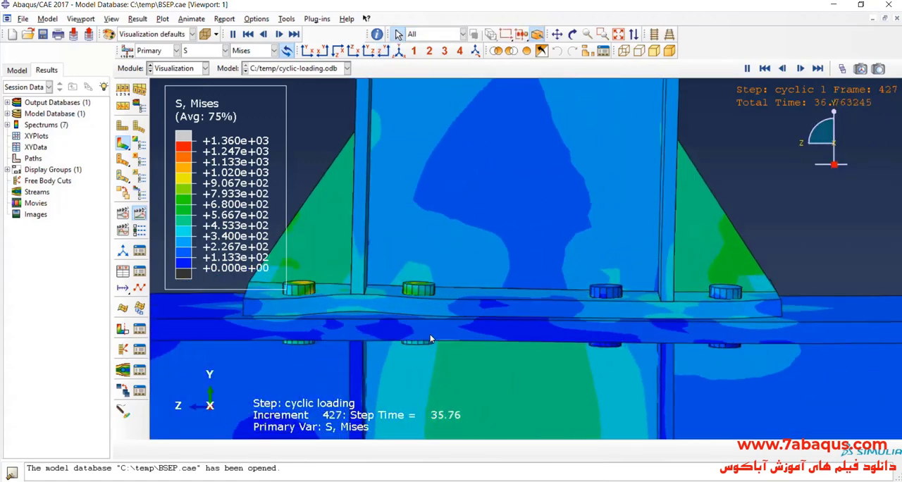
scroll(406, 364, "up", 2)
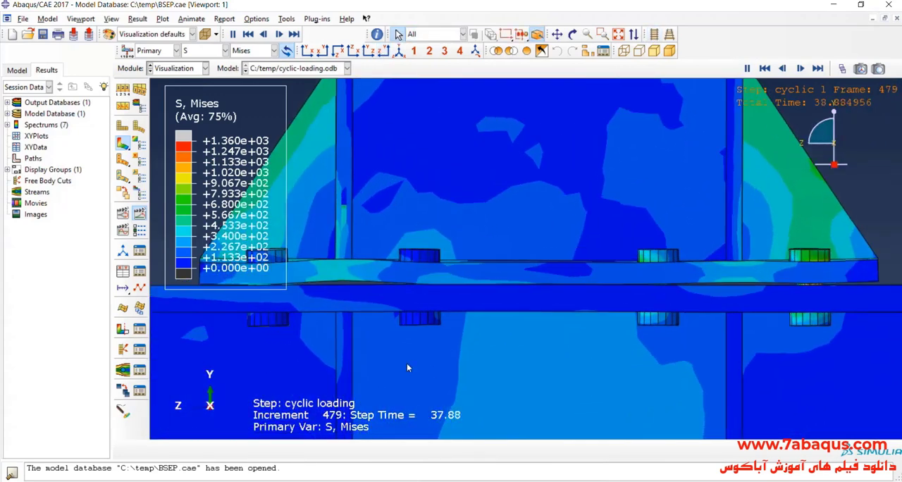
scroll(474, 354, "down", 1)
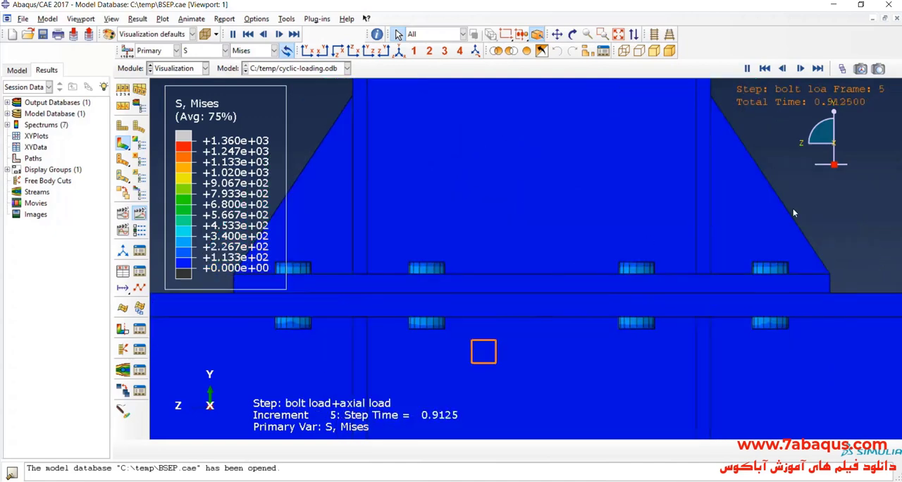
scroll(490, 348, "down", 1)
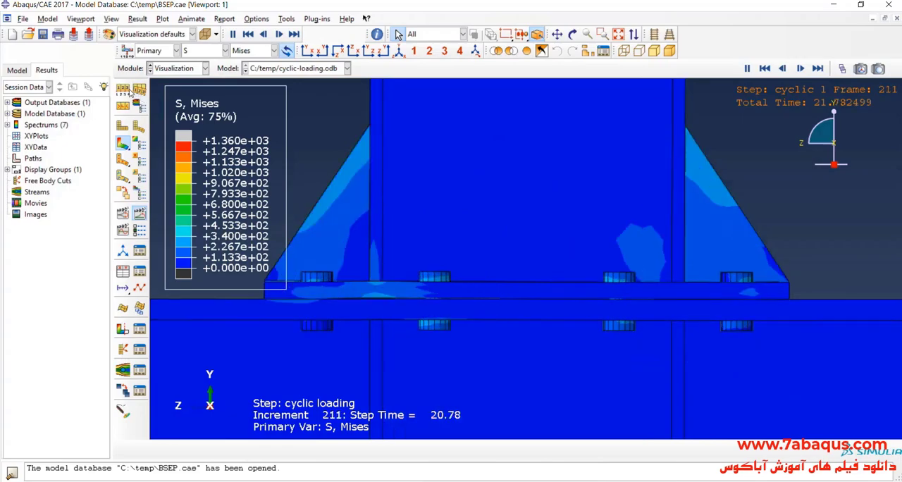
- Set the contour plot's visible edges to Exterior edges and close the plot options
left_click(140, 106)
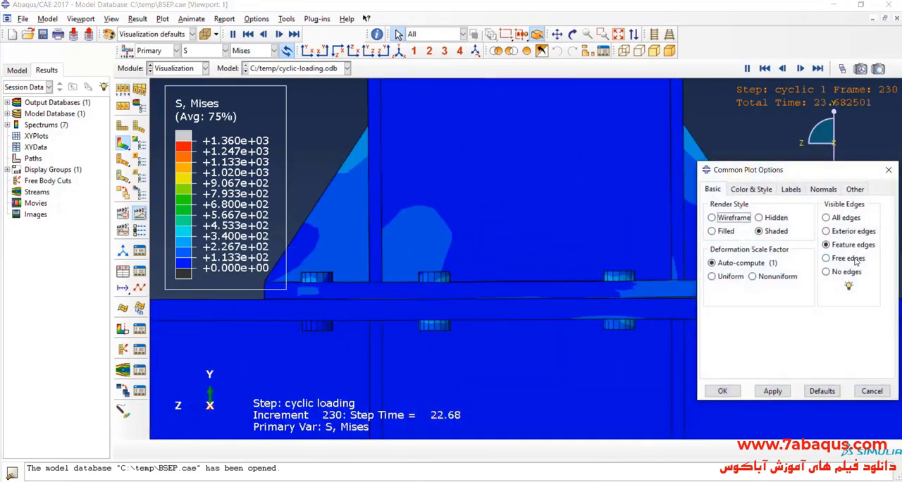
left_click(849, 231)
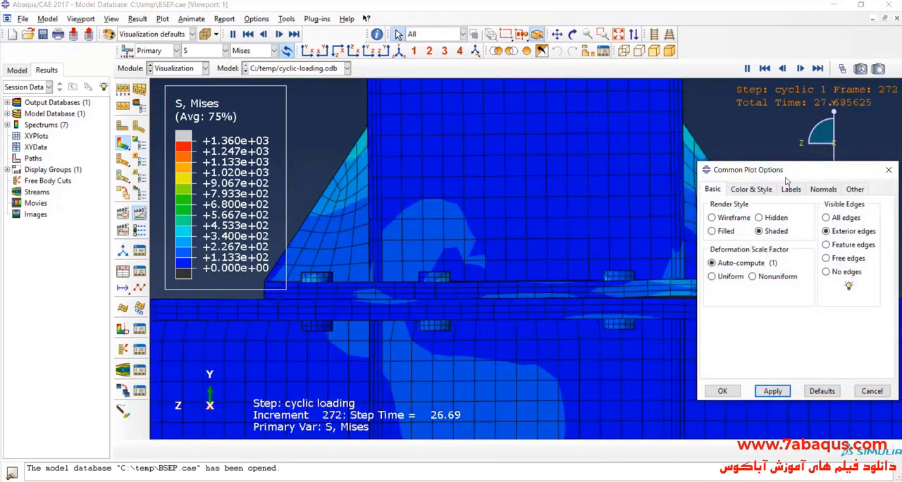
left_click_drag(784, 178, 748, 369)
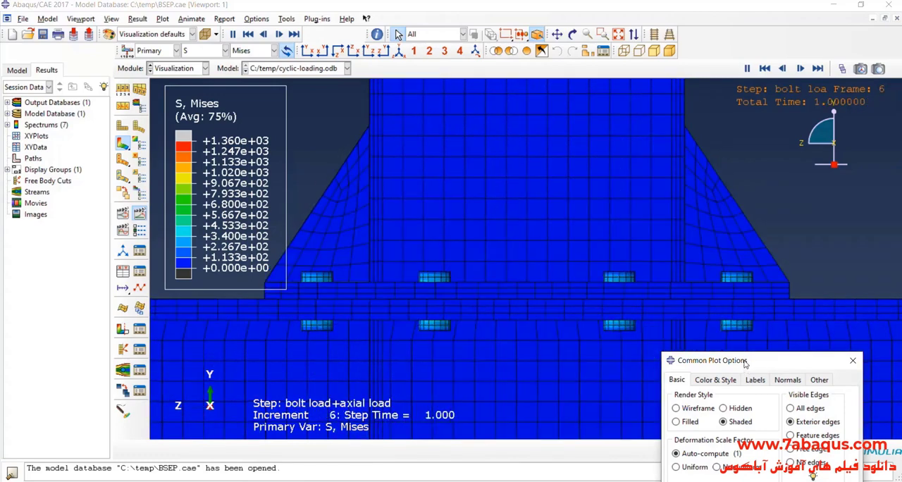
left_click_drag(746, 365, 722, 240)
left_click(683, 458)
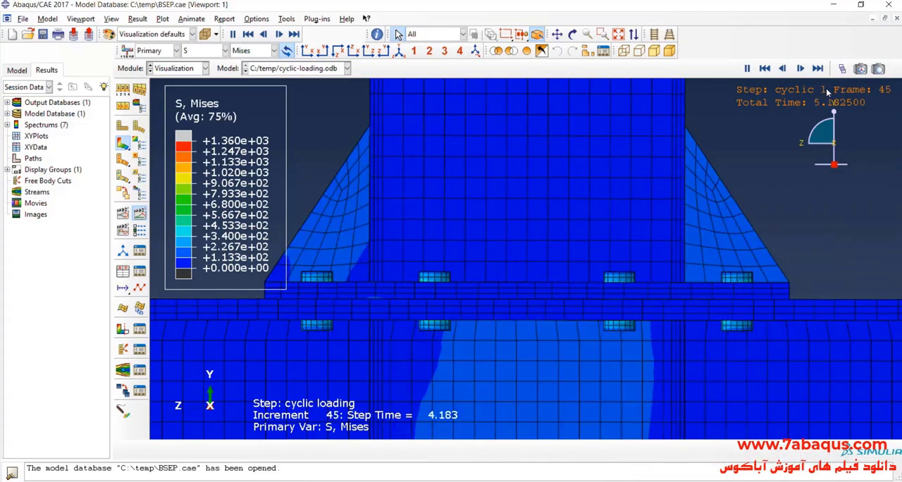
- Set the active frame of the results to 525 with the Frame Selector
left_click(843, 69)
left_click_drag(707, 142, 840, 149)
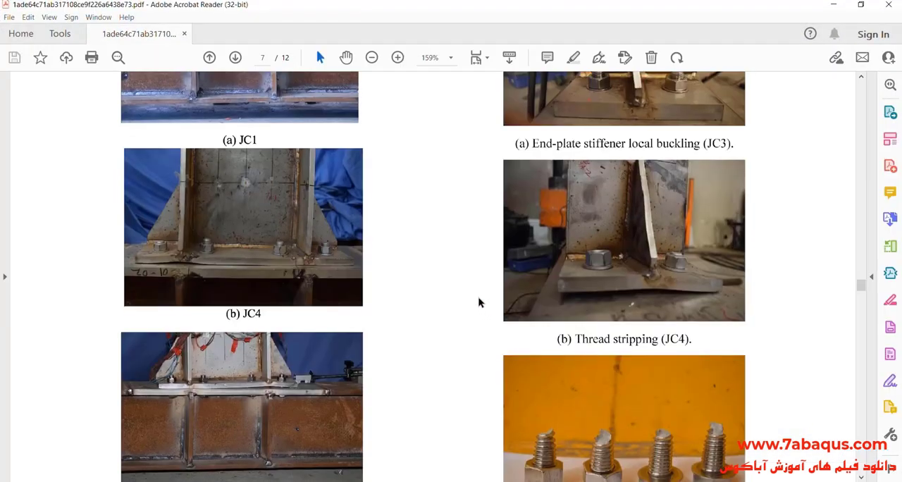
- Switch to Acrobat Reader and examine the JC4 failure mode photo on page 7 at 400% zoom
scroll(381, 299, "up", 1)
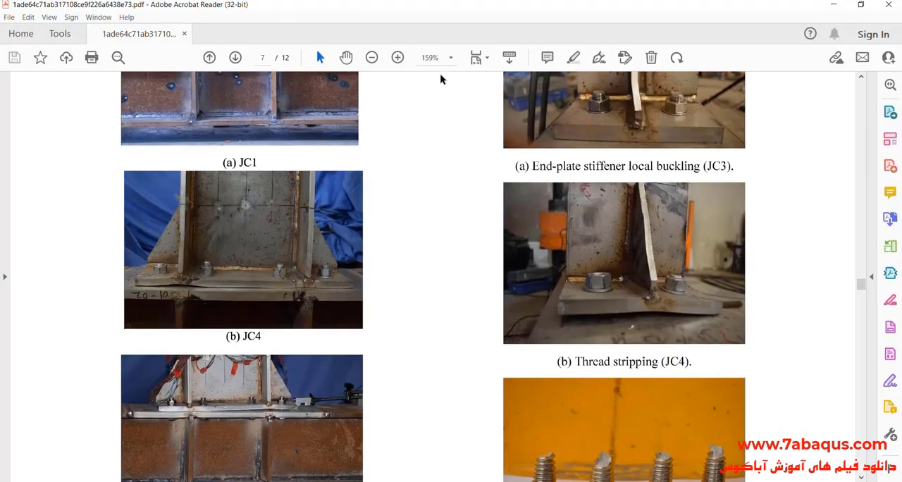
left_click(450, 58)
left_click(485, 195)
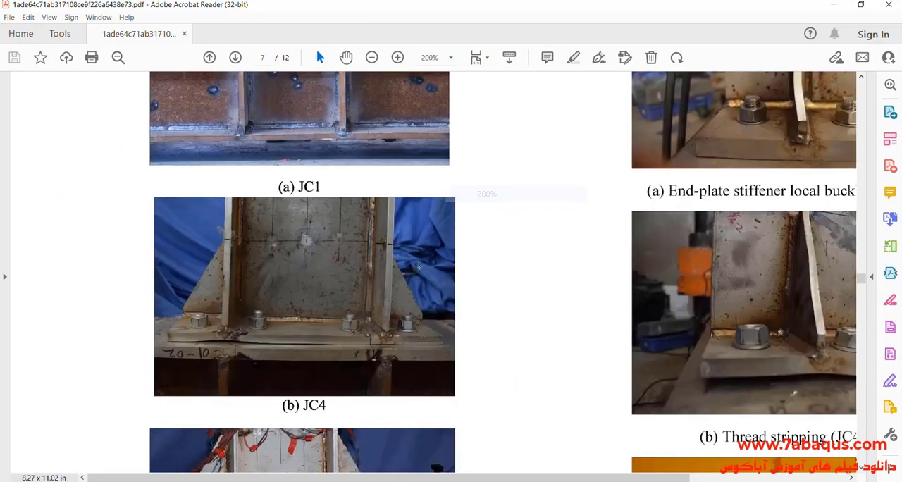
left_click(450, 57)
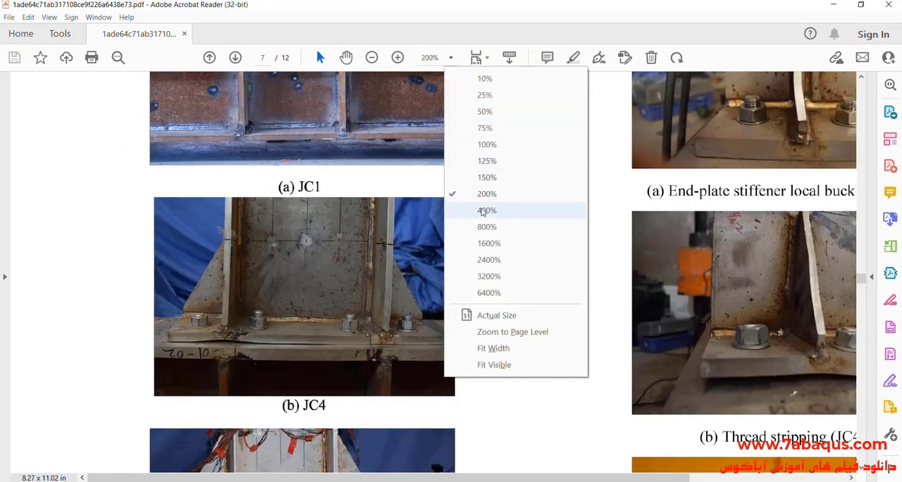
left_click(483, 210)
scroll(662, 280, "down", 2)
scroll(662, 280, "down", 9)
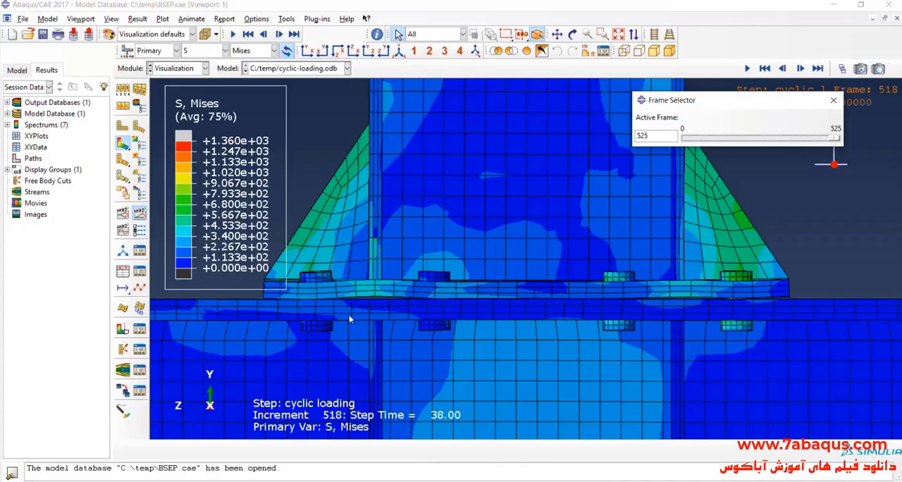
- Stop the time history animation of the cyclic loading results and close the Frame Selector
scroll(349, 314, "down", 4)
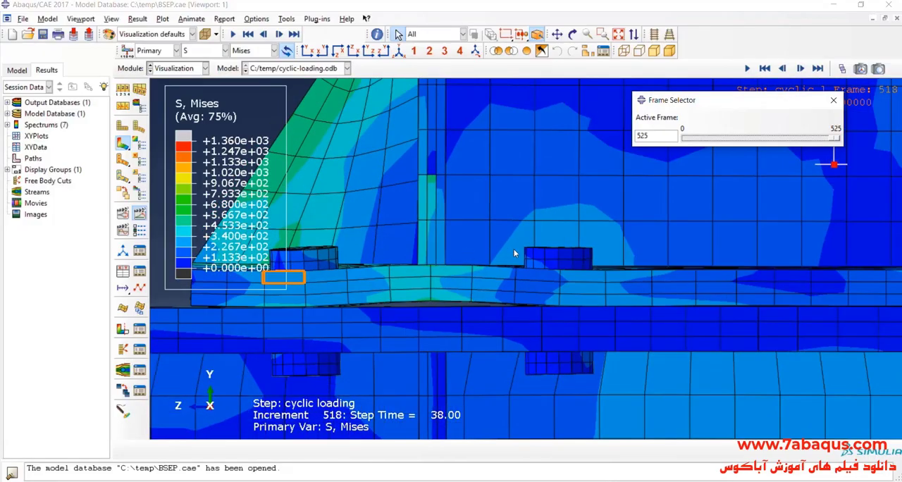
left_click(243, 125)
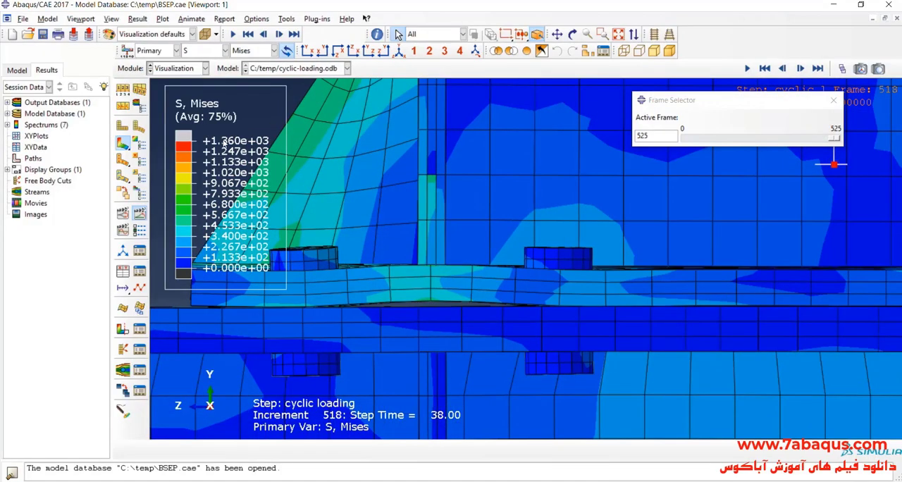
left_click(140, 213)
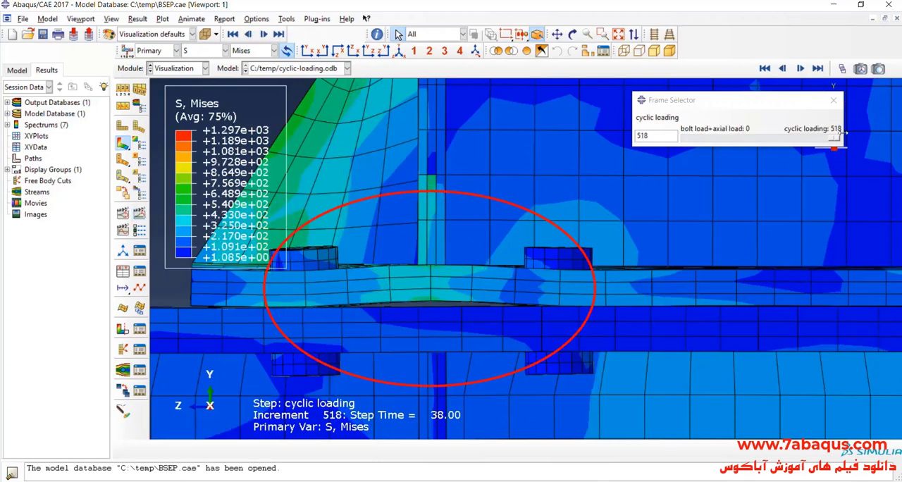
left_click(834, 100)
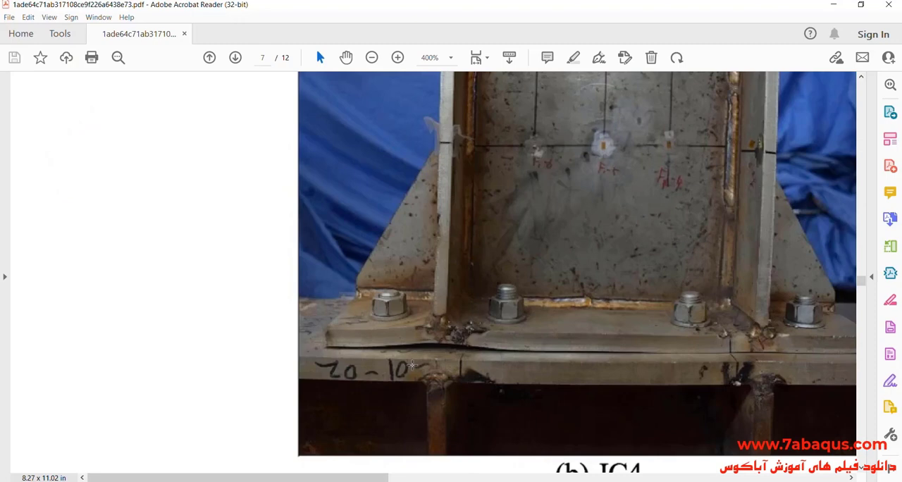
- Compare the gap between end plate and column flange in the JC4 photo with the simulated deformation in Abaqus
scroll(456, 347, "down", 1)
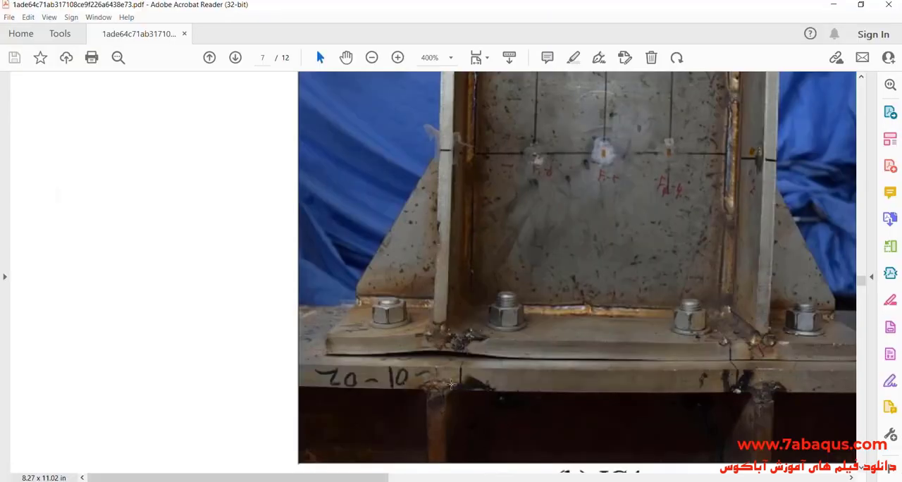
scroll(451, 384, "down", 1)
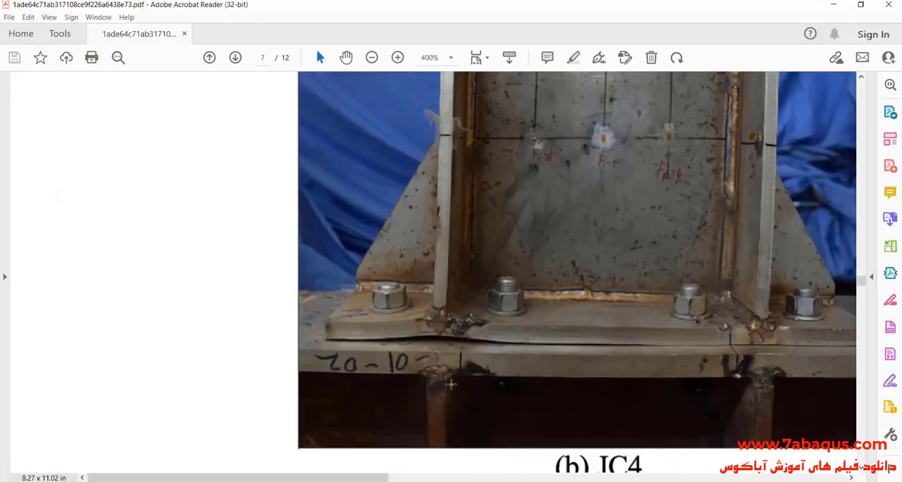
left_click_drag(381, 479, 405, 481)
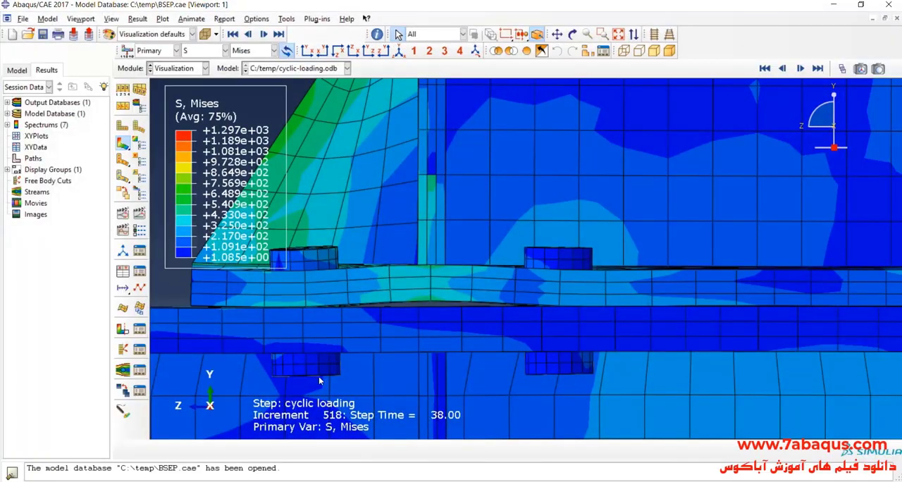
scroll(314, 371, "down", 3)
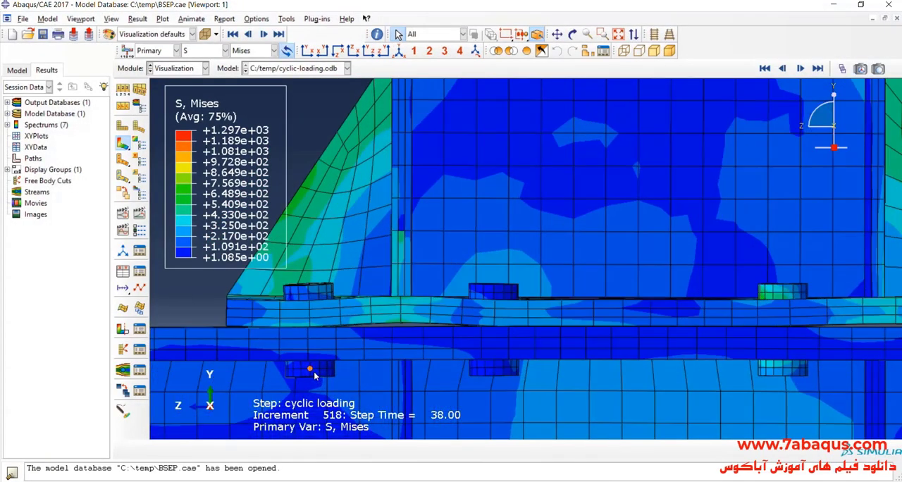
scroll(315, 372, "up", 2)
- Display frame 90 of the cyclic loading step with the Frame Selector and inspect the whole joint from an isometric and a rotated view
left_click(842, 69)
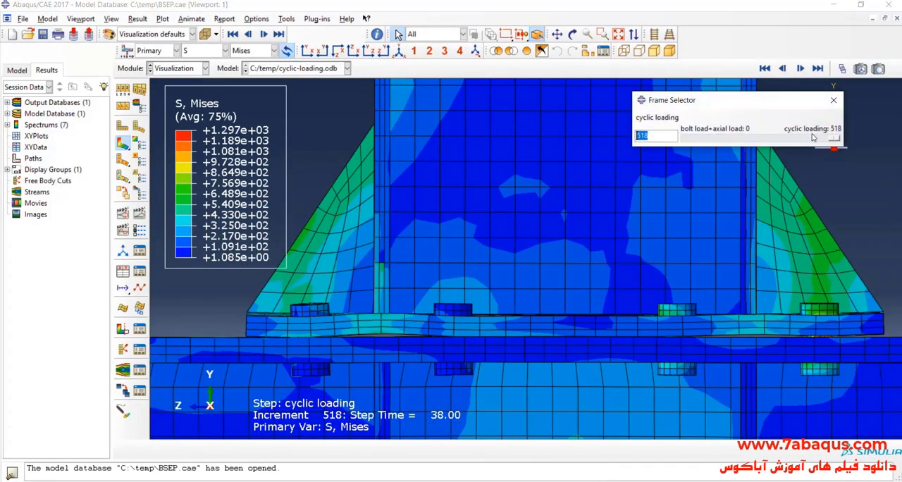
left_click_drag(835, 140, 714, 156)
left_click(475, 51)
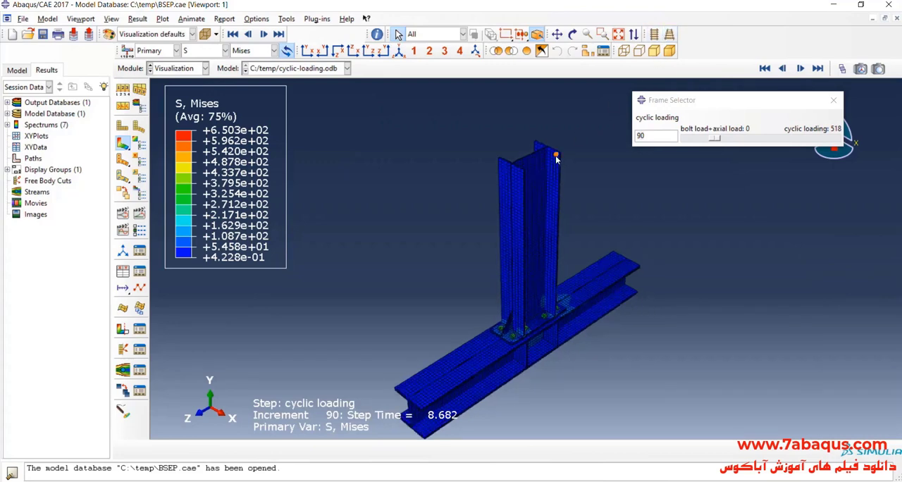
left_click(572, 35)
left_click_drag(451, 282, 540, 244)
scroll(568, 273, "down", 3)
scroll(501, 254, "up", 1)
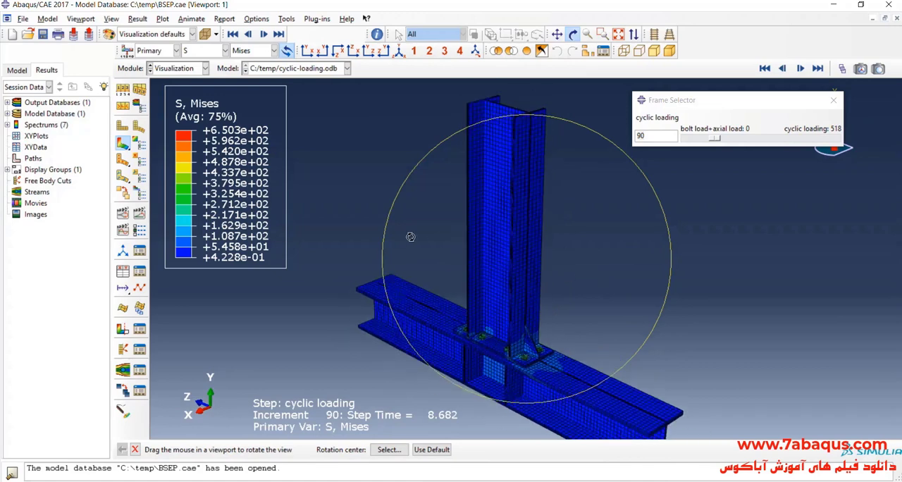
scroll(399, 226, "up", 1)
- Set the contour plot's visible edges to Feature edges and leave the rotate view mode
left_click(123, 90)
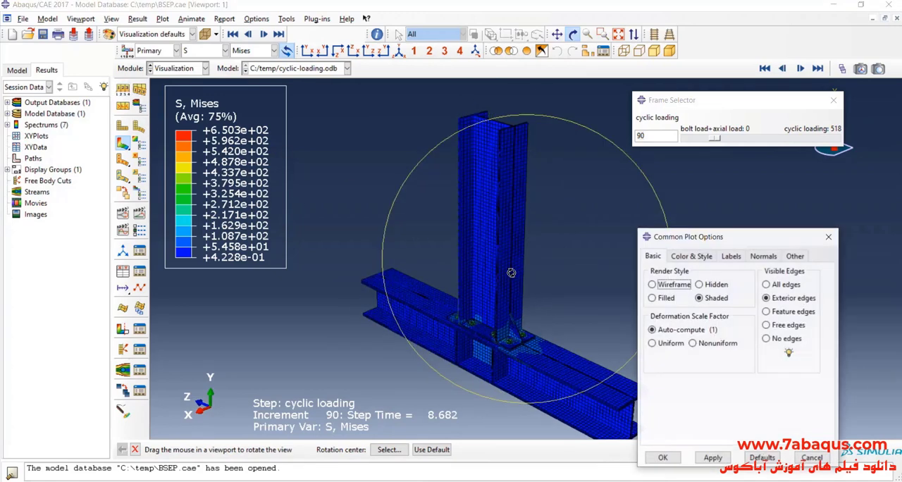
left_click(766, 311)
left_click(662, 458)
scroll(503, 314, "down", 2)
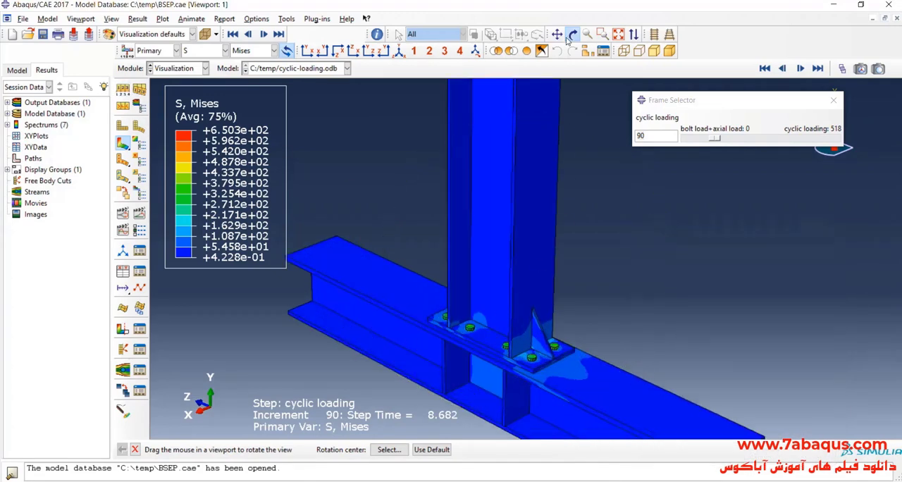
key("Escape")
- Set the cyclic loading frame to 518 and show the end plate and bolts in a view along the Z axis with X reversed
left_click_drag(712, 141, 863, 176)
scroll(566, 342, "down", 1)
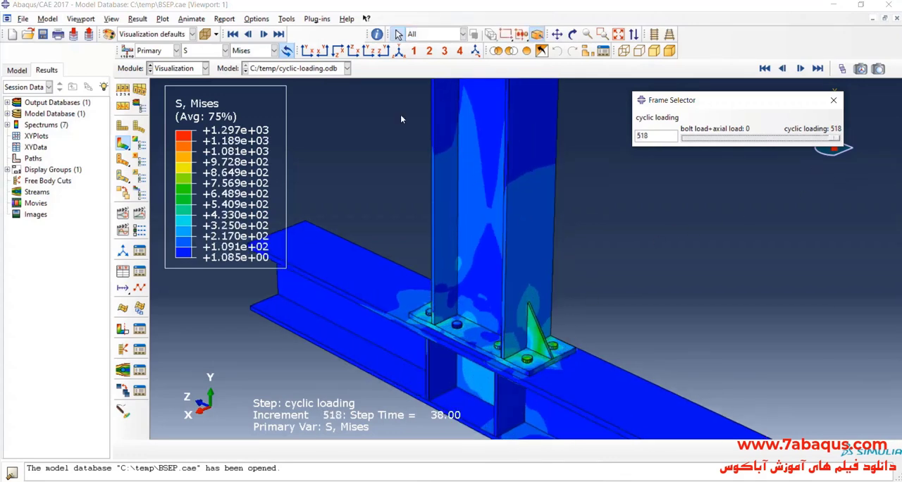
left_click(307, 53)
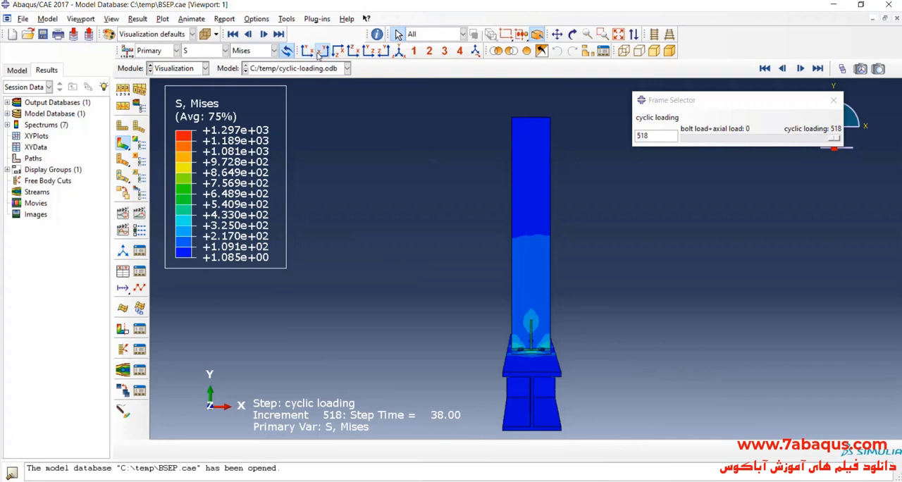
scroll(624, 227, "down", 3)
scroll(531, 288, "down", 10)
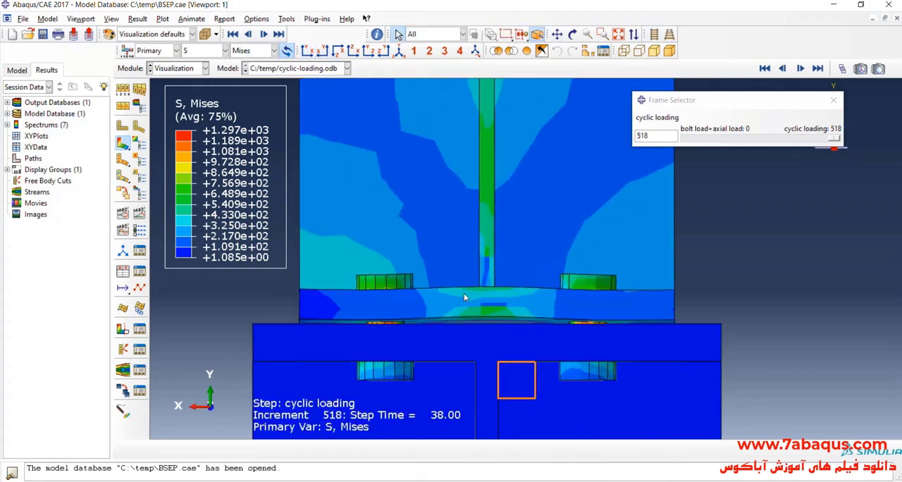
scroll(464, 297, "up", 6)
- Switch to Acrobat Reader and examine the JC4 thread stripping photo in Fig. 14(b) at 400% zoom
left_click(384, 481)
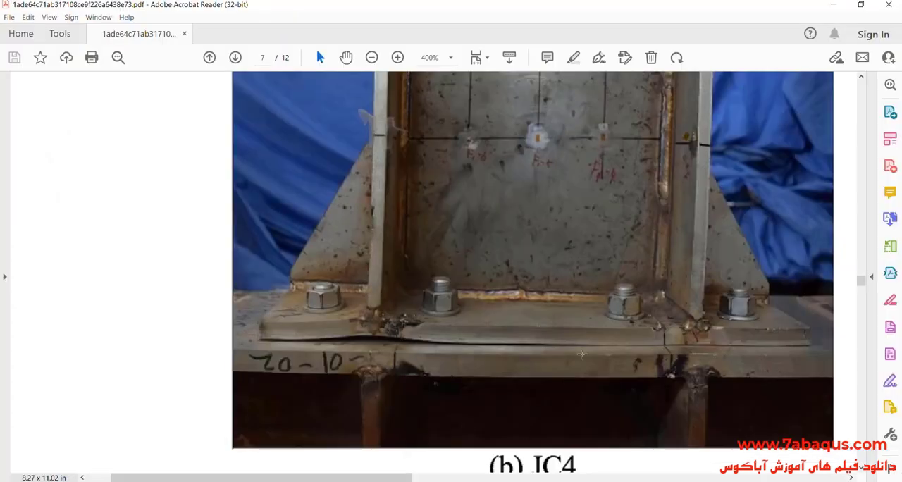
left_click(450, 58)
left_click(481, 161)
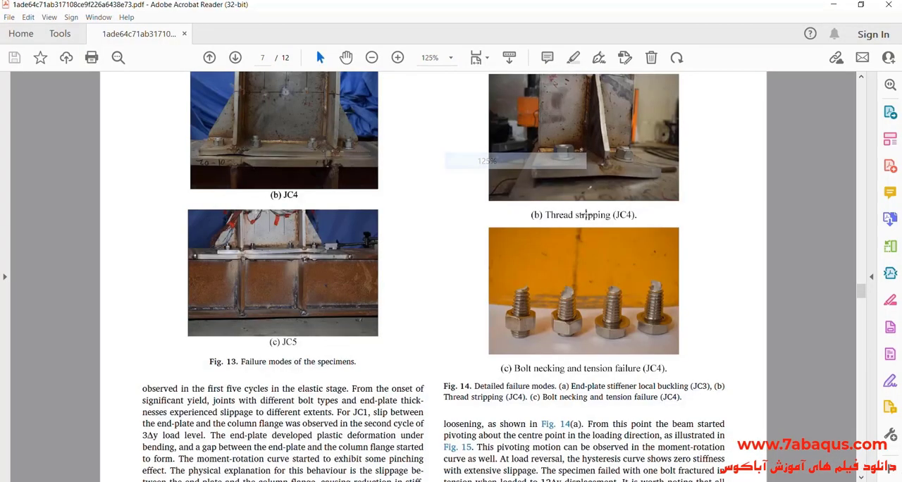
scroll(586, 214, "up", 2)
left_click(450, 58)
left_click(485, 192)
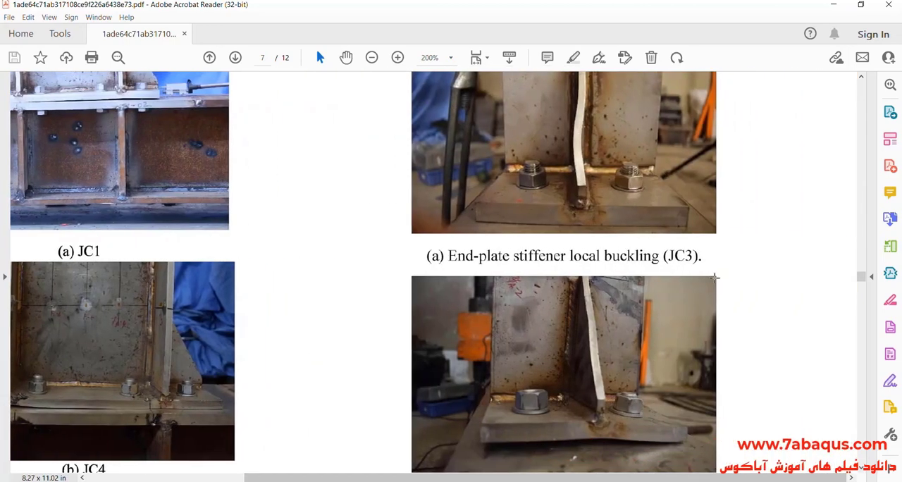
scroll(714, 277, "down", 3)
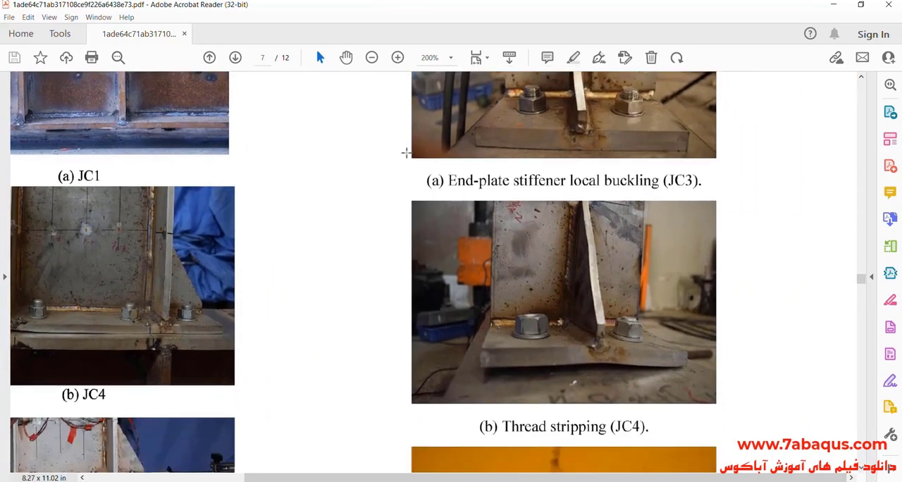
left_click(451, 58)
left_click(470, 211)
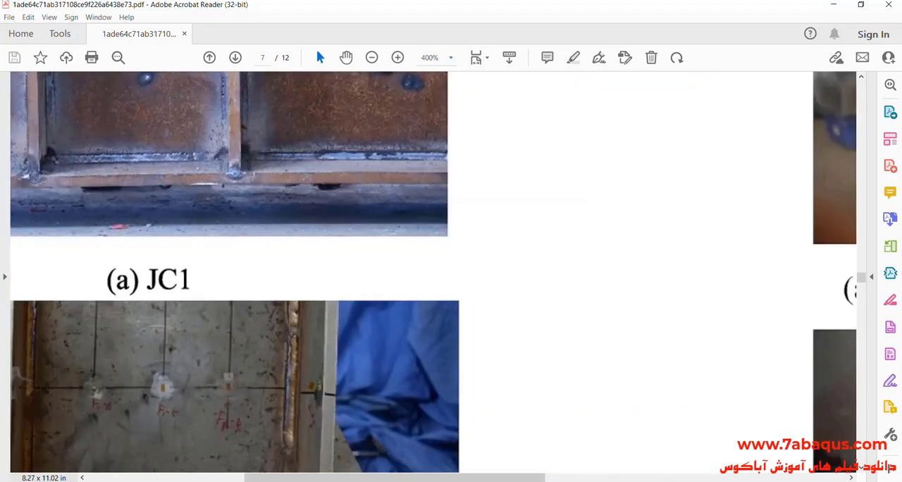
left_click_drag(461, 478, 684, 478)
scroll(706, 355, "down", 4)
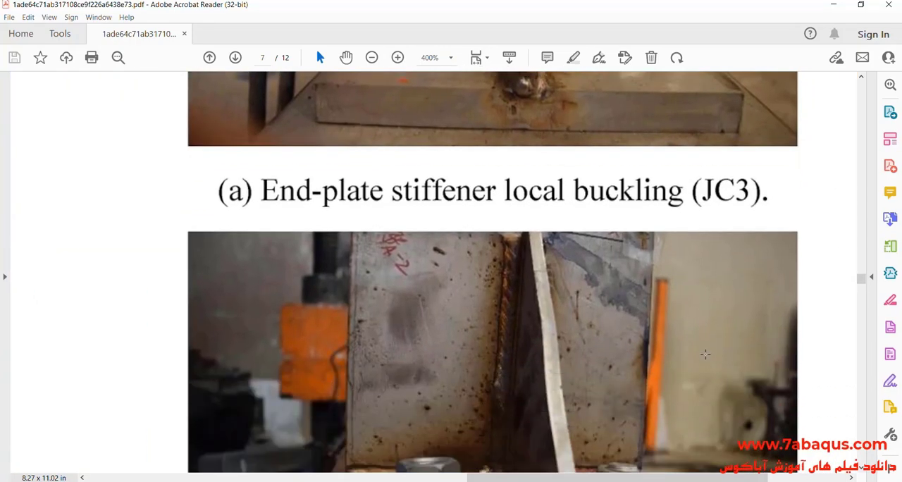
scroll(706, 355, "down", 7)
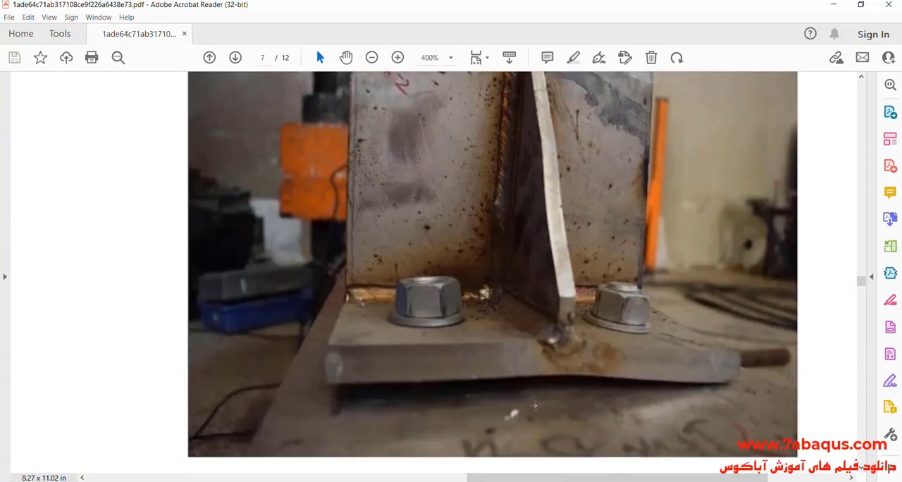
- Compare the end plate bending in the Abaqus Mises plot with the JC4 thread stripping photo, switching between both programs
left_click(457, 481)
scroll(471, 274, "down", 5)
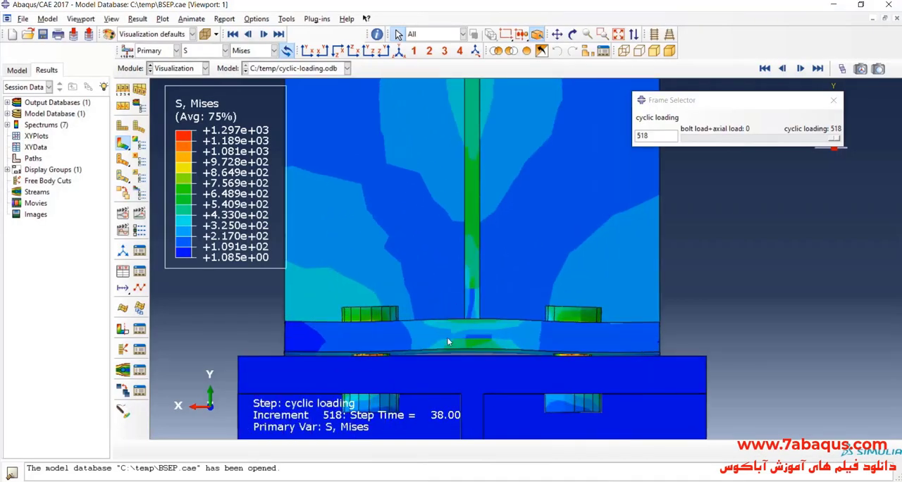
scroll(447, 341, "down", 1)
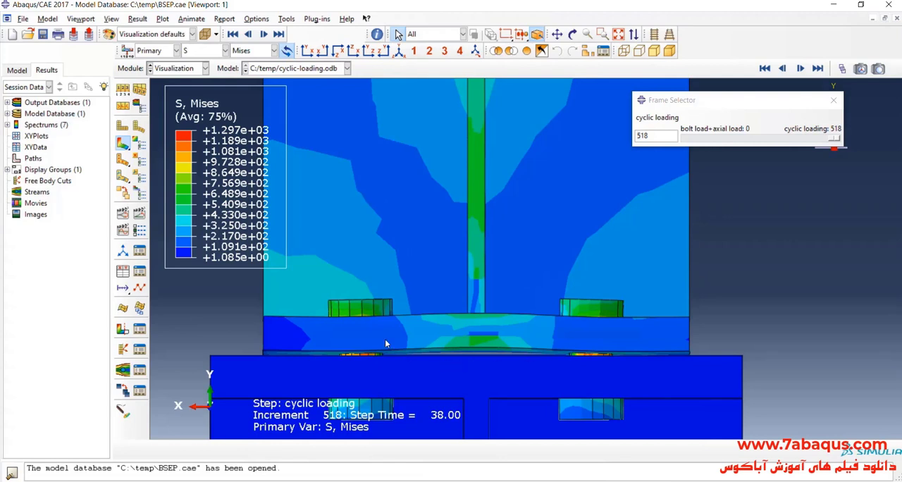
left_click(465, 481)
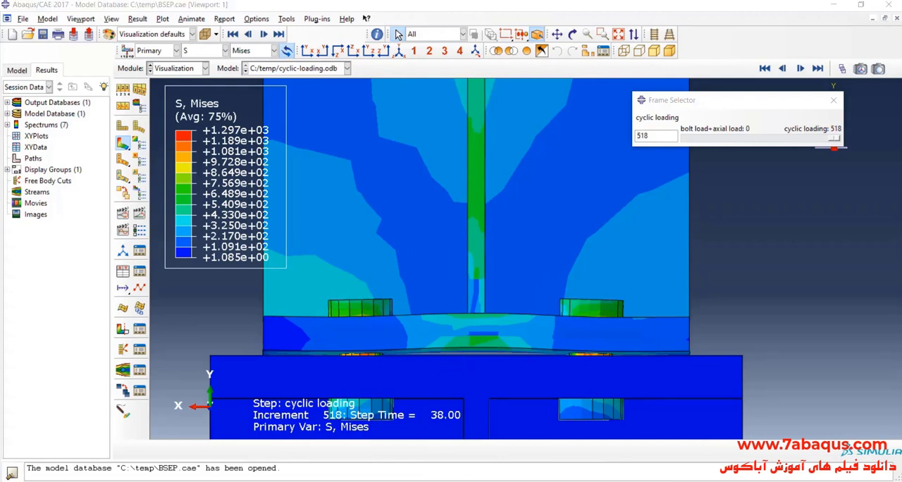
scroll(569, 389, "down", 1)
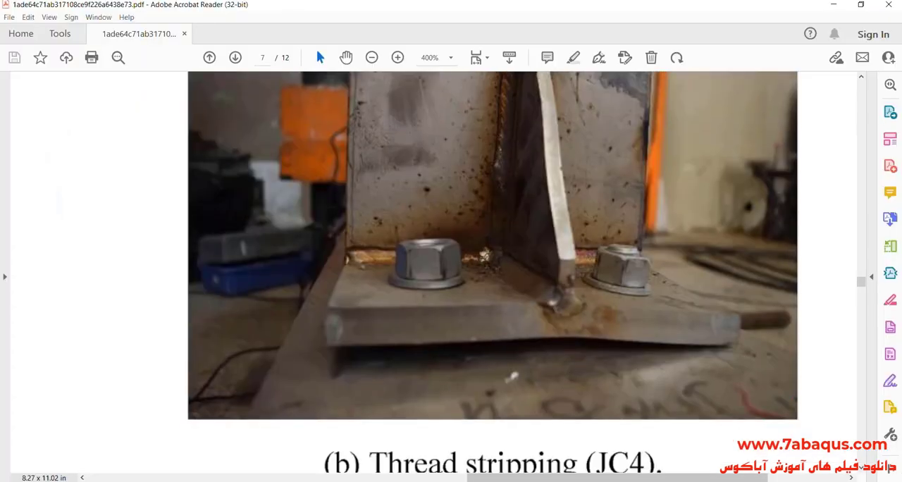
left_click(462, 481)
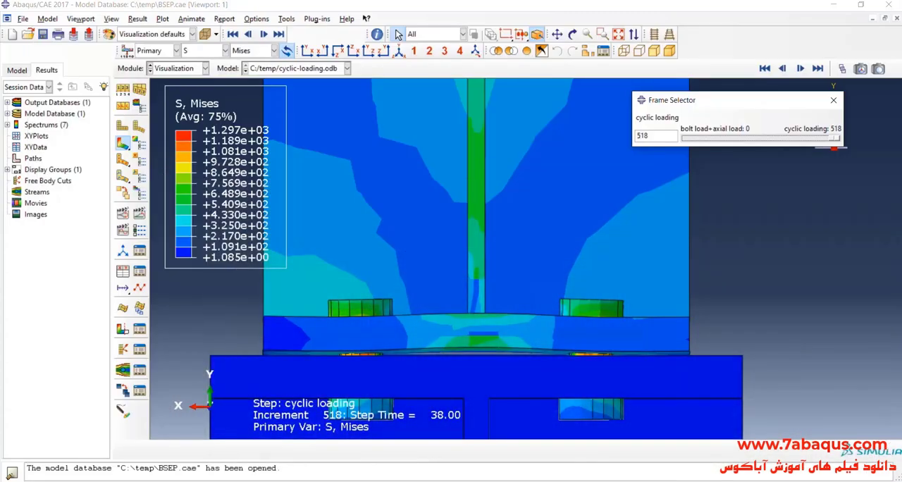
left_click(464, 481)
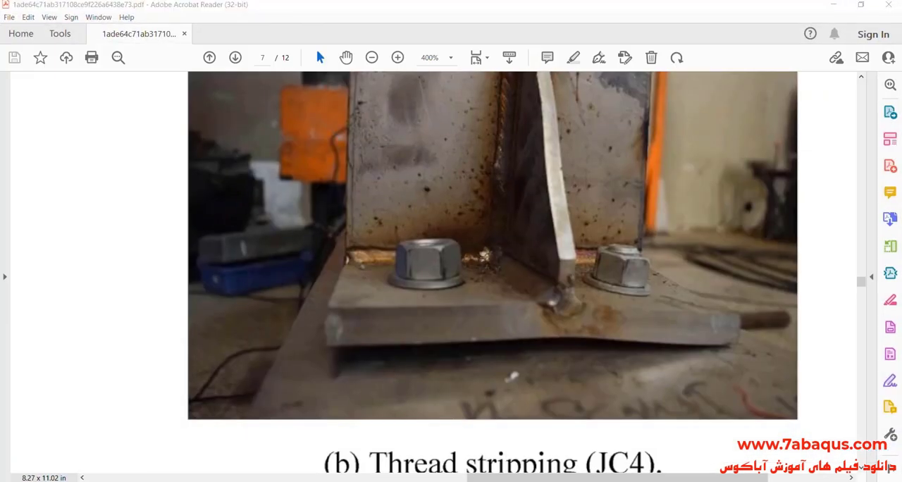
left_click(462, 481)
scroll(404, 365, "down", 2)
scroll(416, 352, "up", 3)
scroll(421, 310, "up", 3)
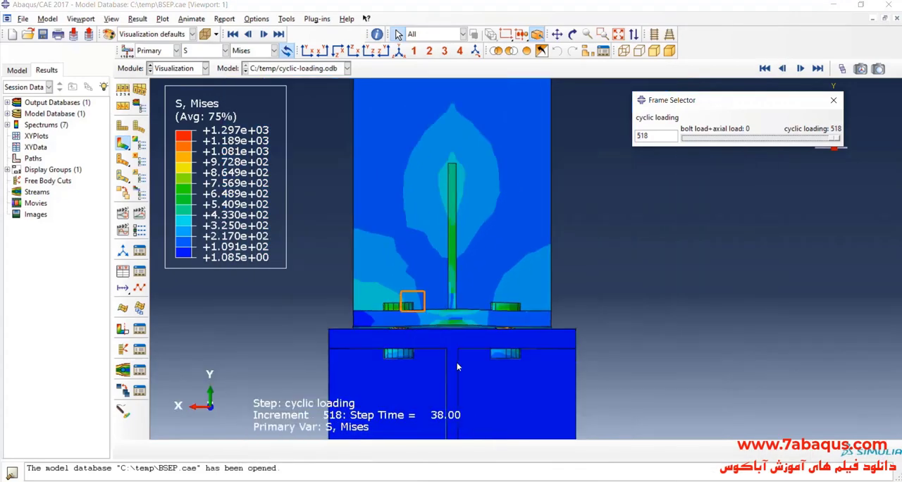
- Set the cyclic loading frame to 488 with the Frame Selector, keeping the end plate in close view
left_click_drag(836, 140, 824, 167)
scroll(426, 323, "up", 5)
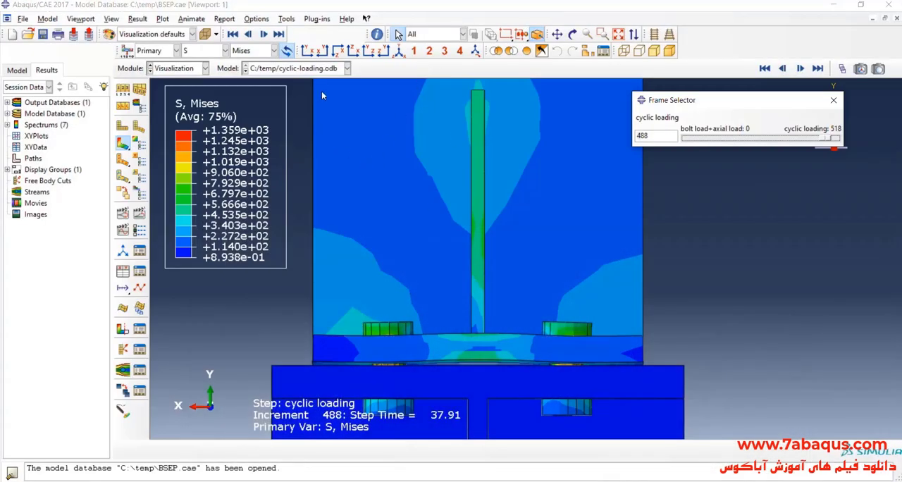
- Play the time history animation of the Mises results in an isometric view, zoomed in on the joint
left_click(399, 50)
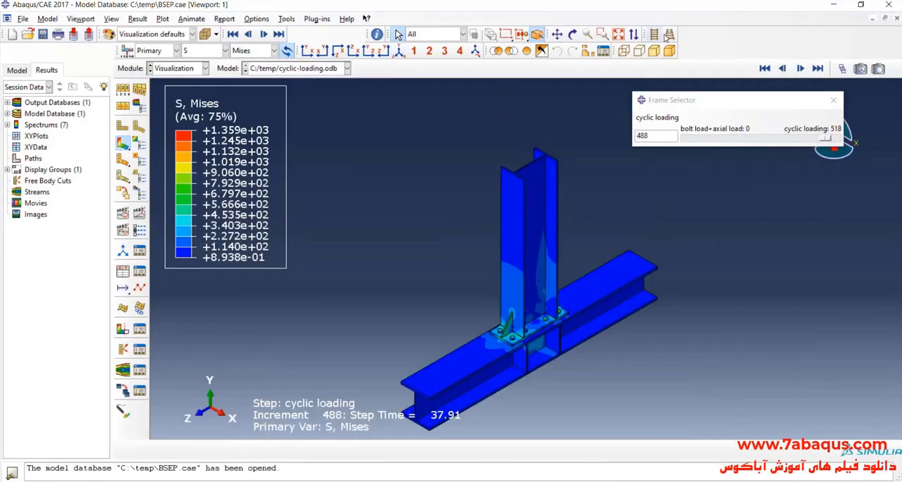
scroll(569, 359, "up", 3)
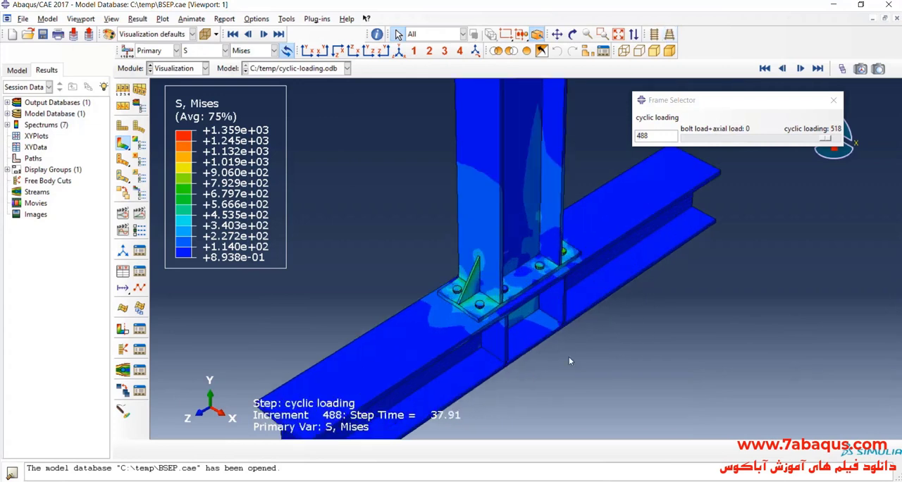
left_click(141, 213)
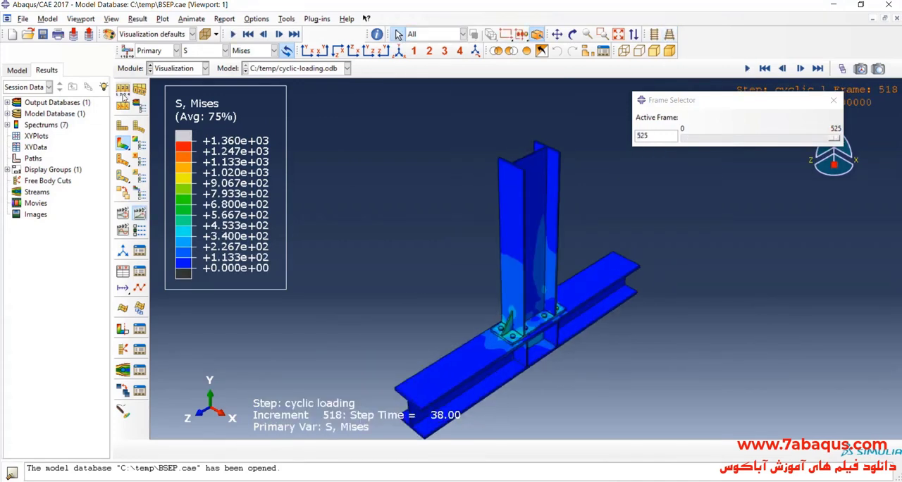
- Set the visible edges in the common plot options to Exterior edges and look closely at the joint
left_click(123, 98)
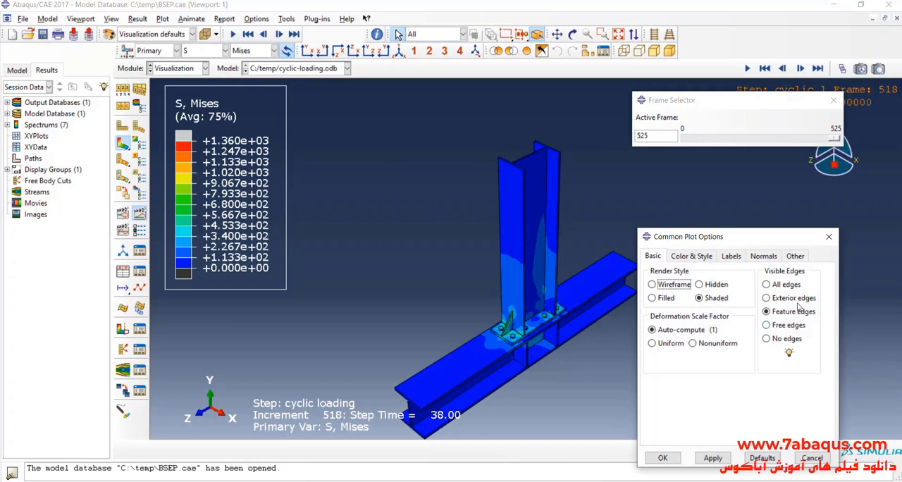
left_click(767, 298)
left_click(662, 458)
scroll(493, 282, "up", 5)
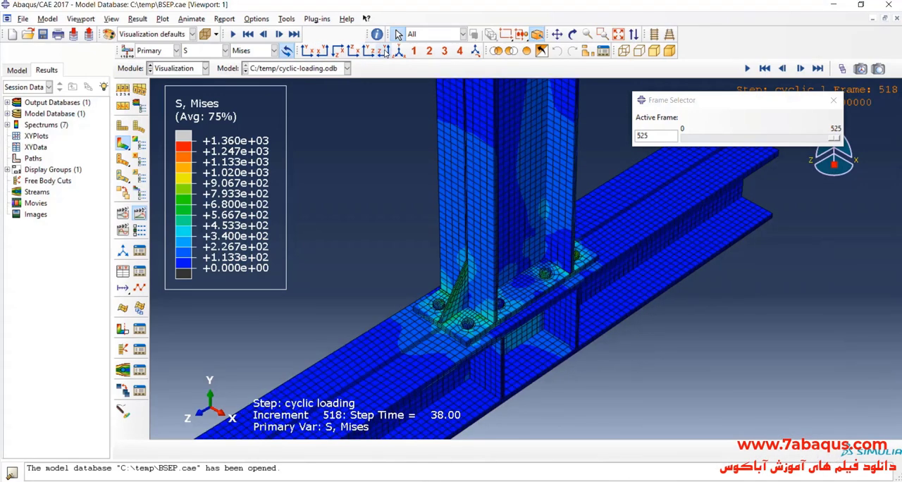
- Examine the joint in a side view along the X axis, and move through the paper to its load-displacement curves on page 10
left_click(385, 54)
scroll(490, 367, "up", 6)
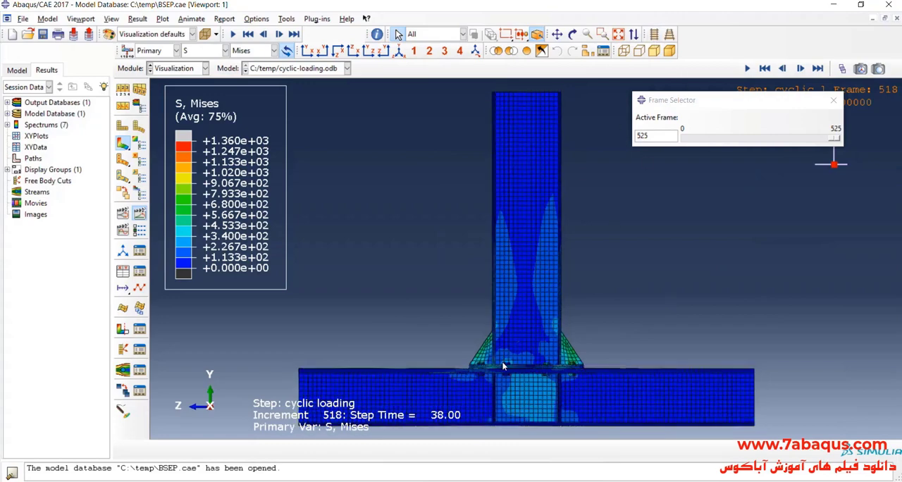
scroll(482, 358, "down", 5)
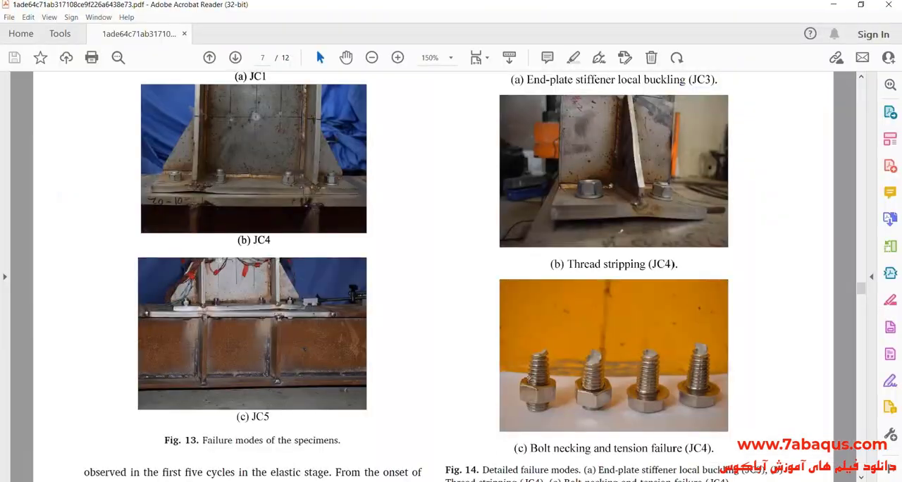
left_click_drag(865, 296, 862, 381)
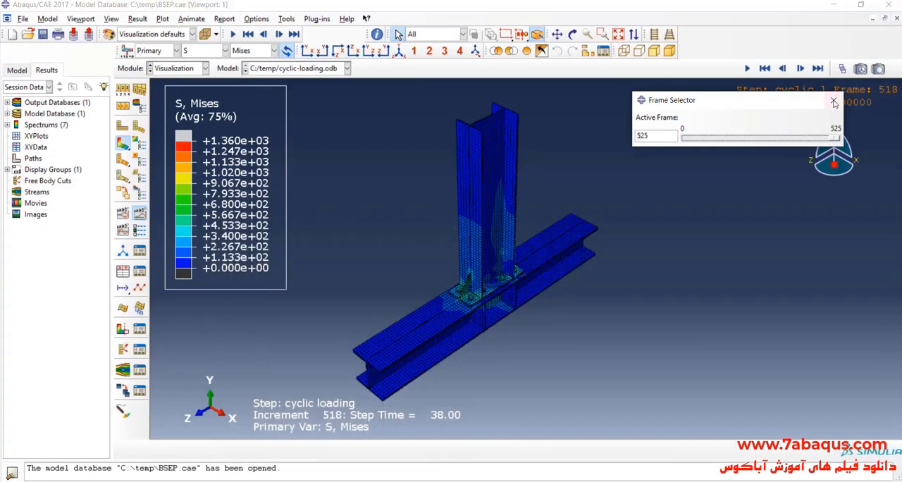
- Close the Frame Selector and select the ODB history output RF3 for all BEAM-1 nodes in SET-14, Node 1 to Node 5016
left_click(833, 100)
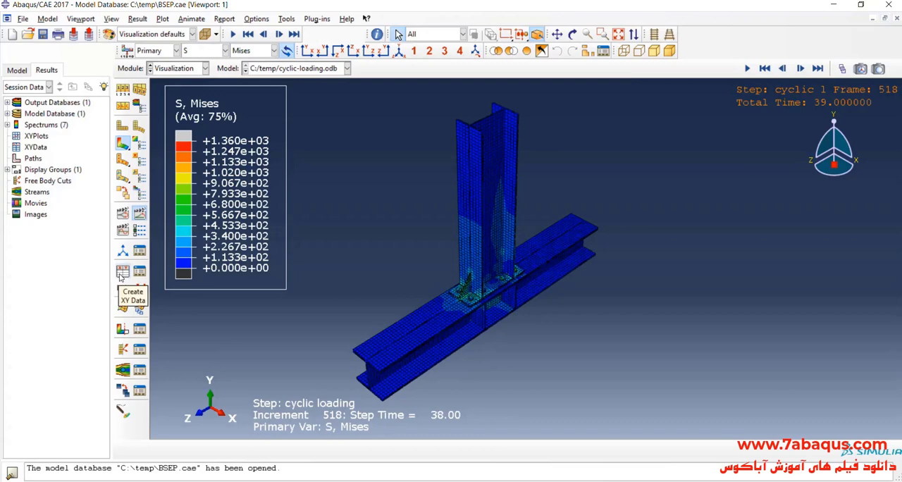
left_click(121, 271)
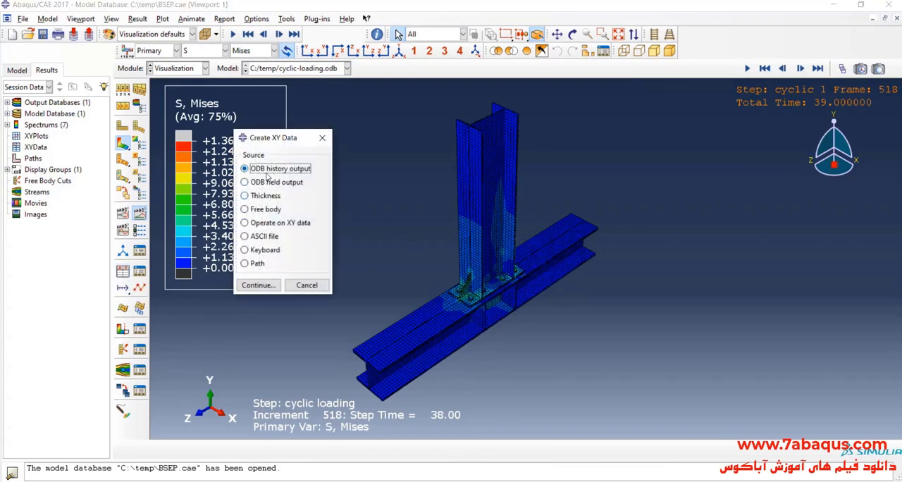
left_click(251, 284)
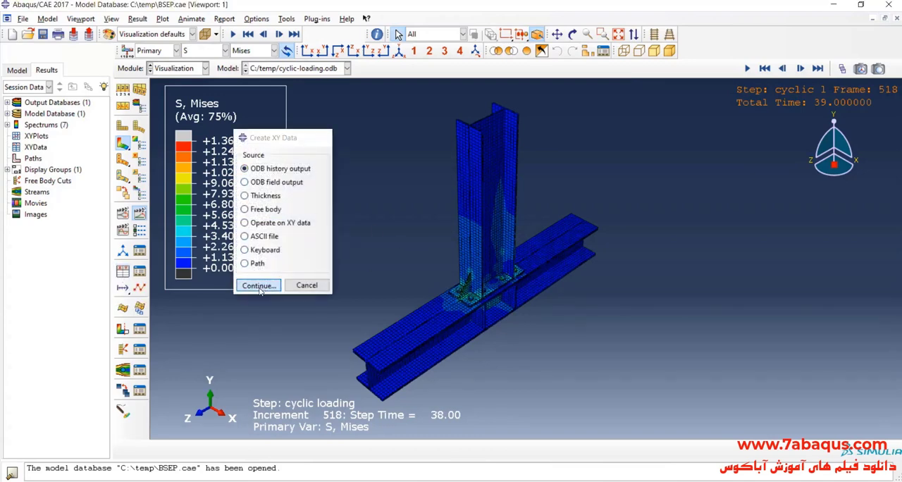
scroll(496, 243, "down", 6)
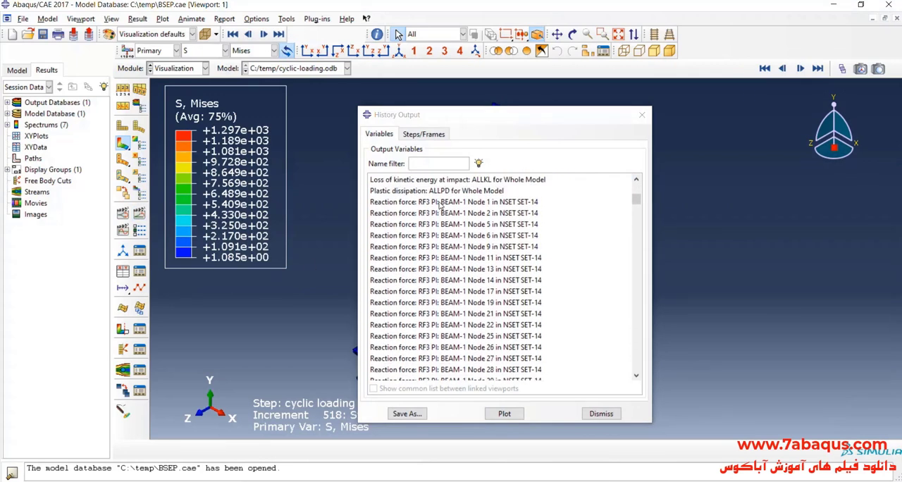
left_click_drag(440, 203, 472, 352)
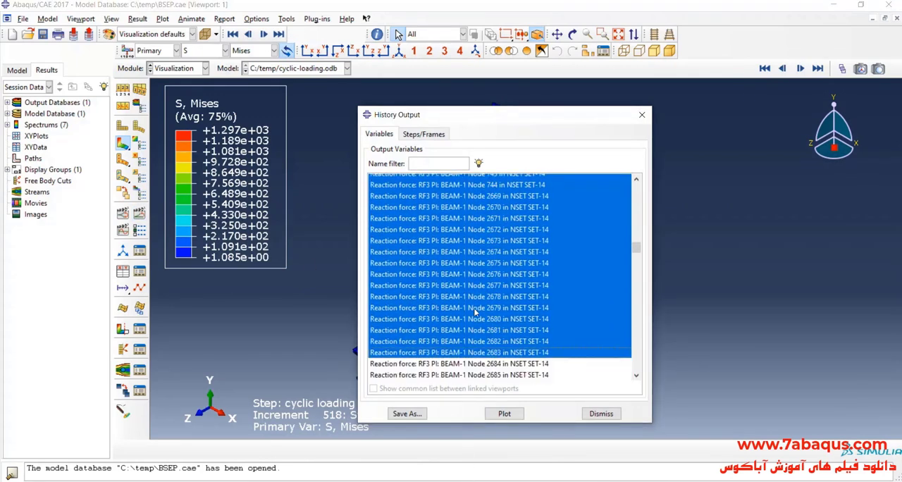
mouse_move(476, 312)
left_mouse_down()
mouse_move(485, 444)
mouse_move(539, 129)
mouse_move(487, 241)
mouse_move(476, 226)
mouse_move(496, 184)
mouse_move(470, 296)
mouse_move(476, 328)
left_mouse_up()
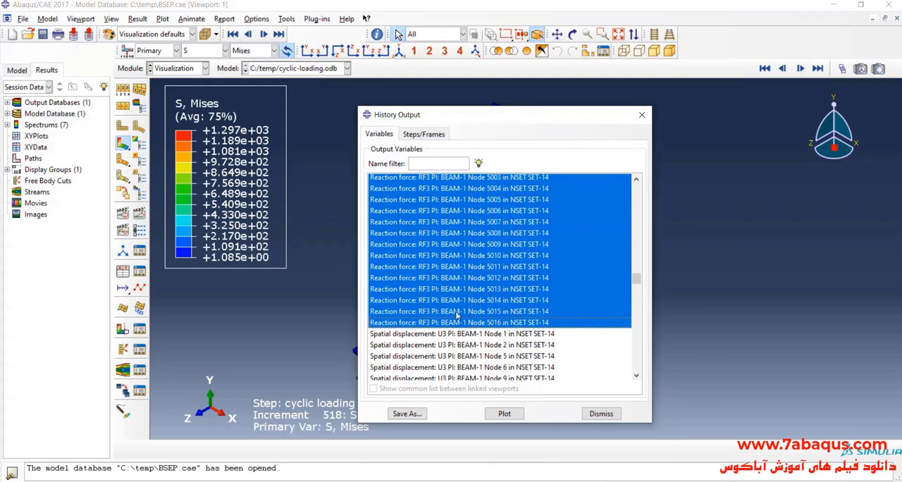
- Save the sum of the selected reaction forces as XY data named Total force and plot it
left_click(414, 414)
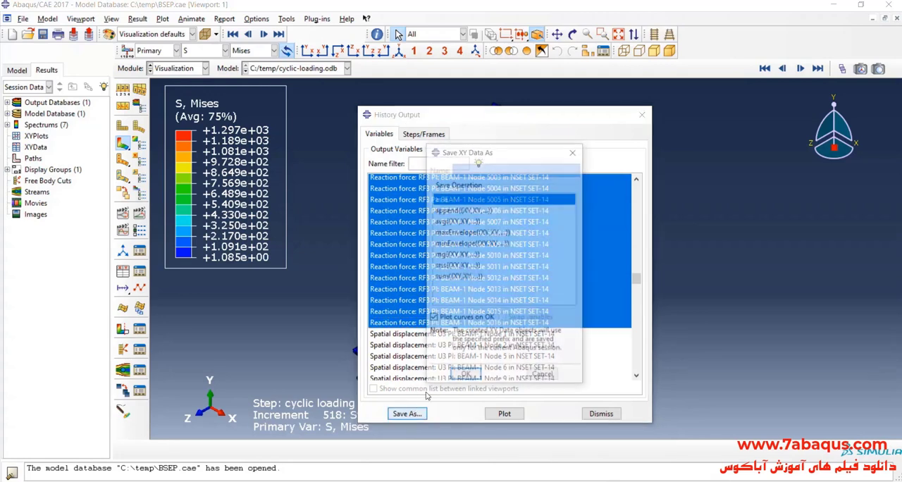
left_click(463, 277)
triple_click(474, 171)
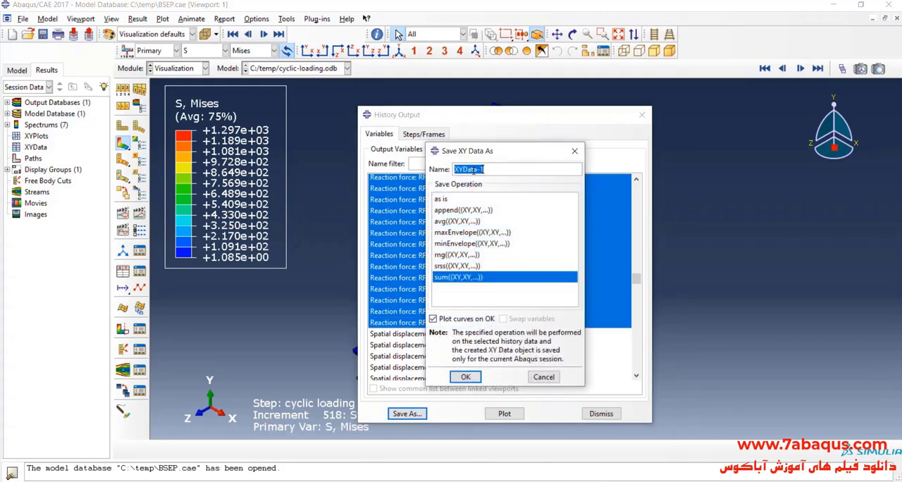
type("Total force")
left_click(465, 376)
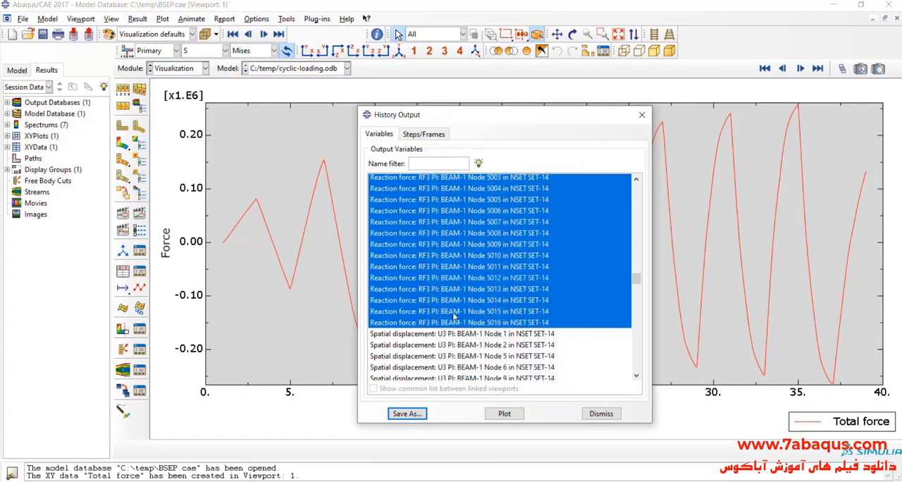
- Save the spatial displacement U3 of BEAM-1 Node 1 in SET-14 as XY data with its default name and plot it
left_click_drag(455, 120, 437, 86)
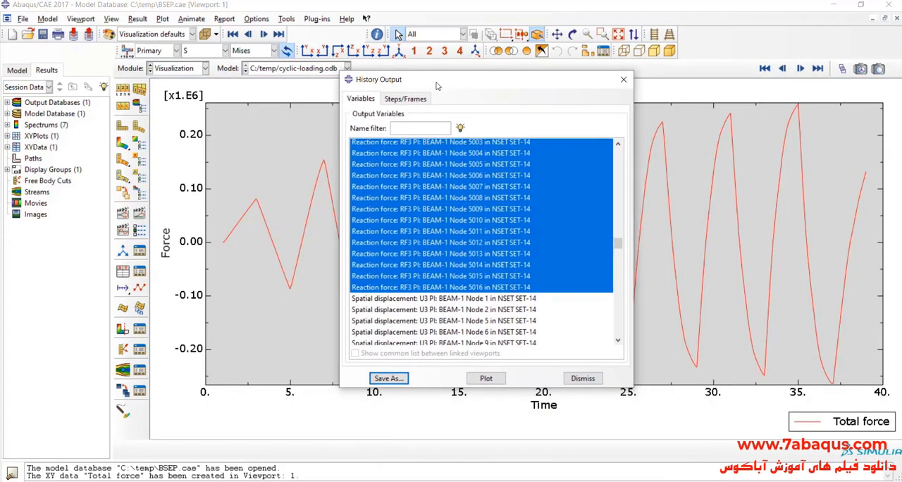
left_click(413, 299)
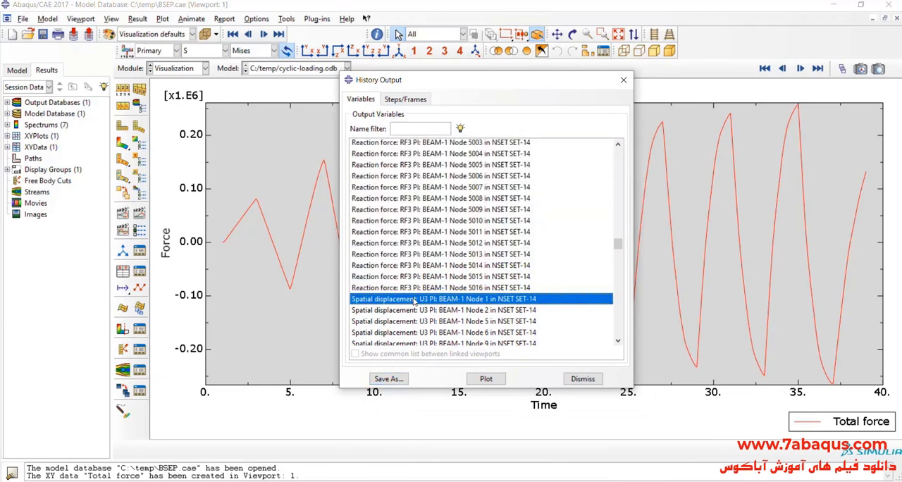
left_click(388, 379)
key("Return")
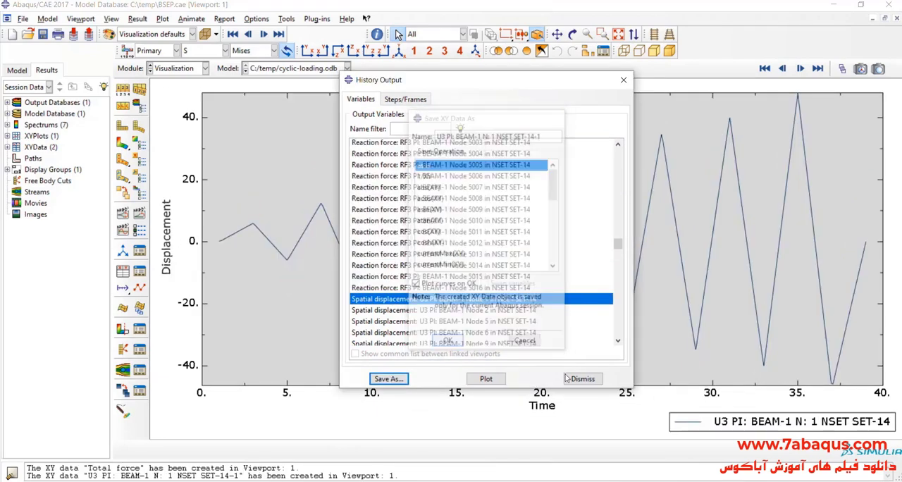
left_click(580, 379)
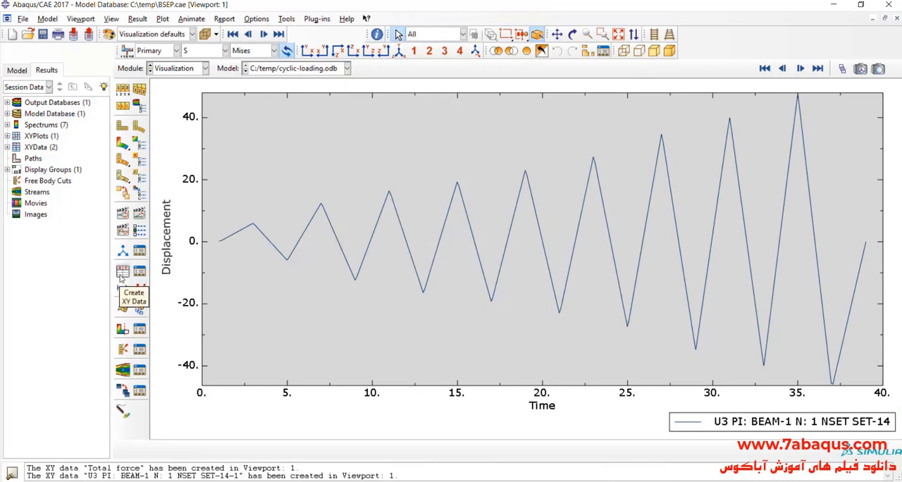
- Build a combine(X,X) expression on XY data with the Node 1 U3 displacement first and Total force second
left_click(120, 276)
left_click(259, 226)
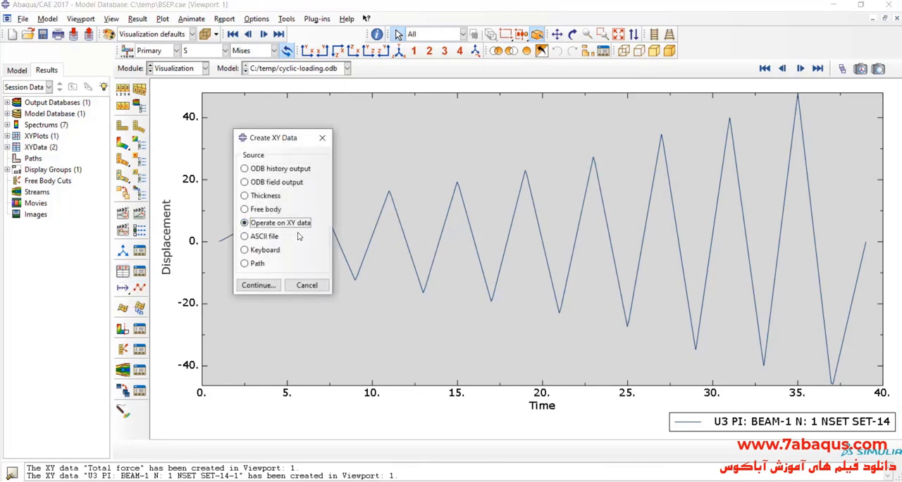
left_click(258, 285)
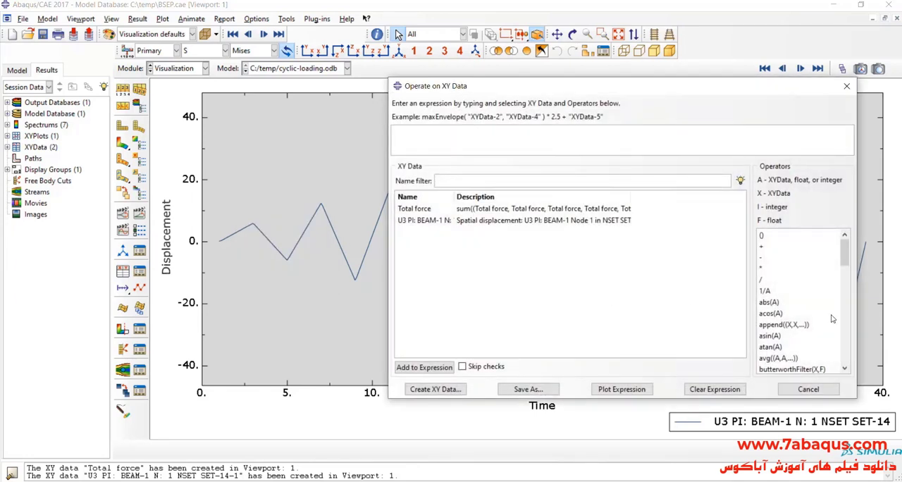
scroll(803, 323, "down", 1)
left_click(789, 336)
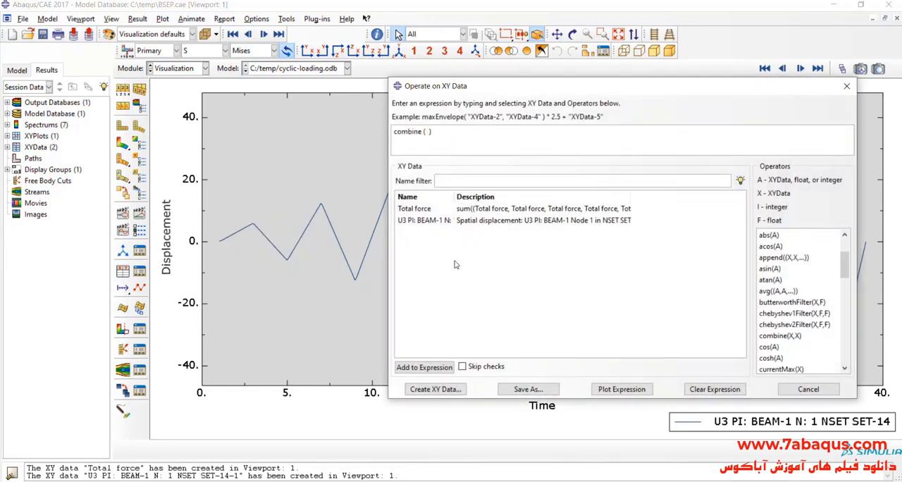
left_click(457, 222)
left_click(458, 210)
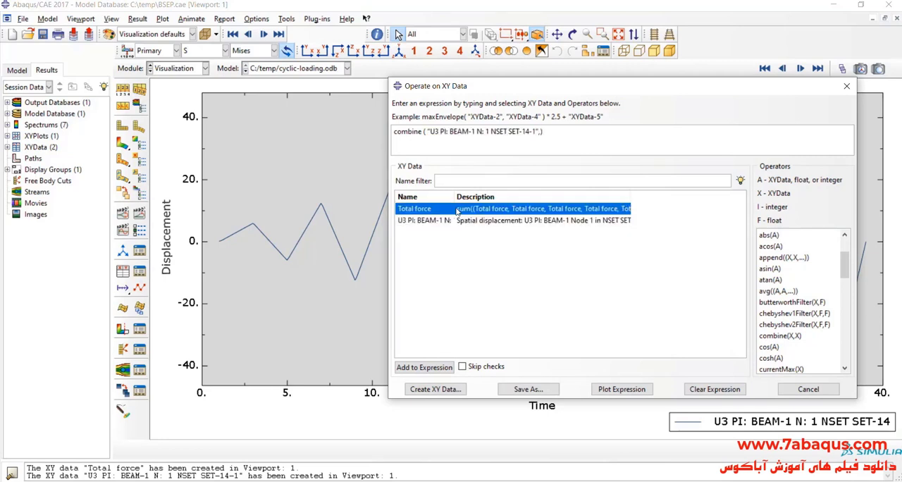
- Save the combined XY data under the default name and plot the force-displacement curve
left_click(529, 393)
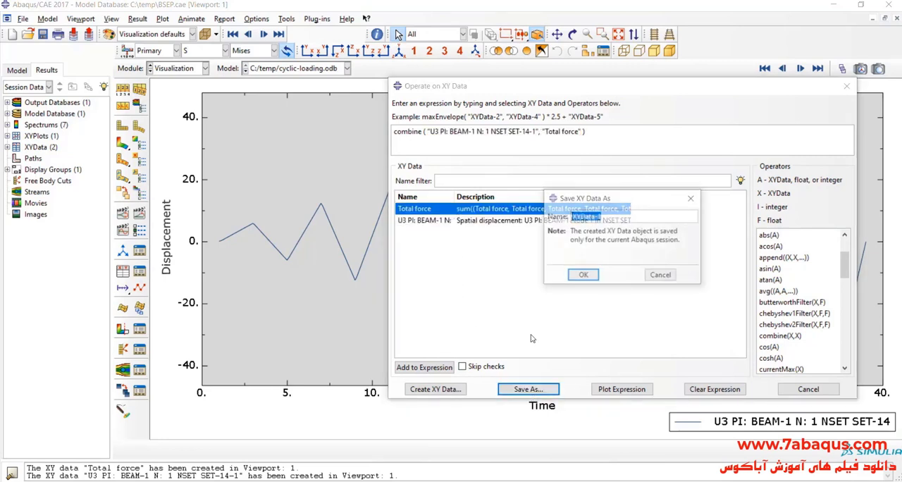
left_click(585, 278)
left_click(808, 389)
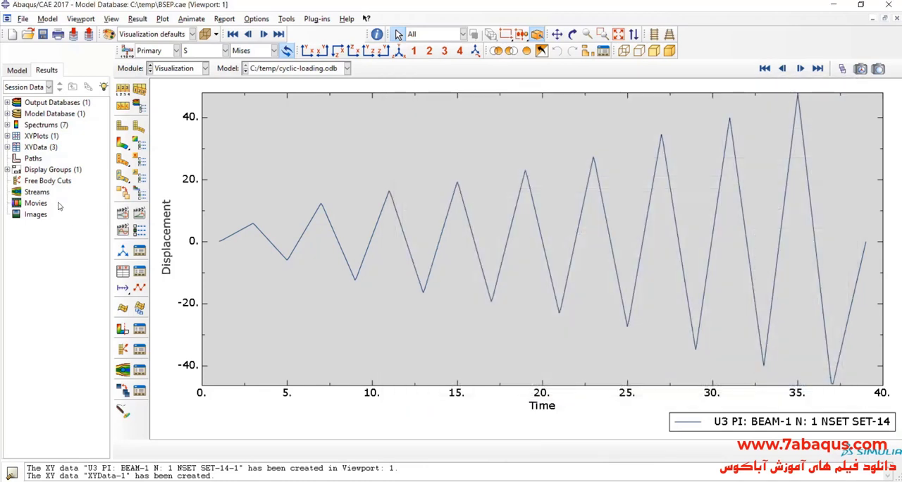
left_click(6, 146)
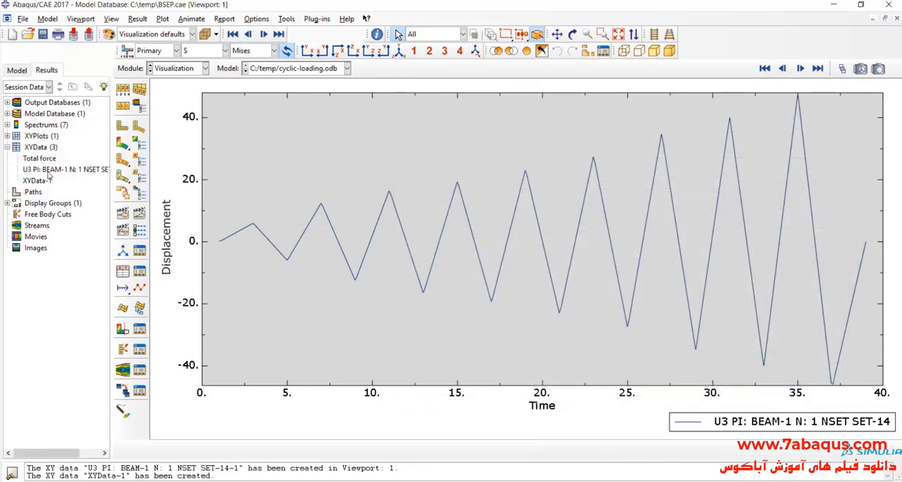
left_click(44, 181)
double_click(43, 181)
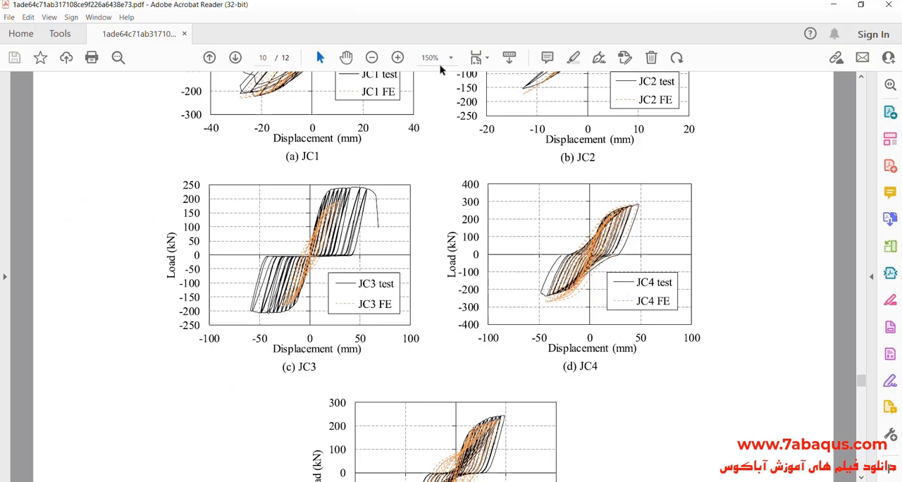
- Enlarge the JC4 test and FE load-displacement graph (d) in Acrobat Reader to compare it with the Abaqus curve
left_click(451, 57)
left_click(465, 193)
left_click_drag(536, 478, 692, 478)
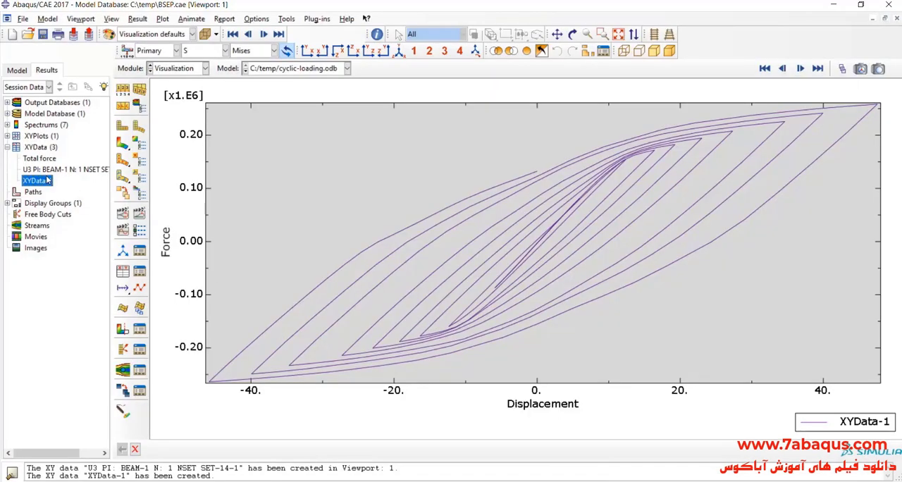
- Open the combined force-displacement data in Abaqus/CAE for editing and copy all of its X and Y rows
right_click(47, 182)
left_click(77, 210)
left_click_drag(493, 145, 515, 160)
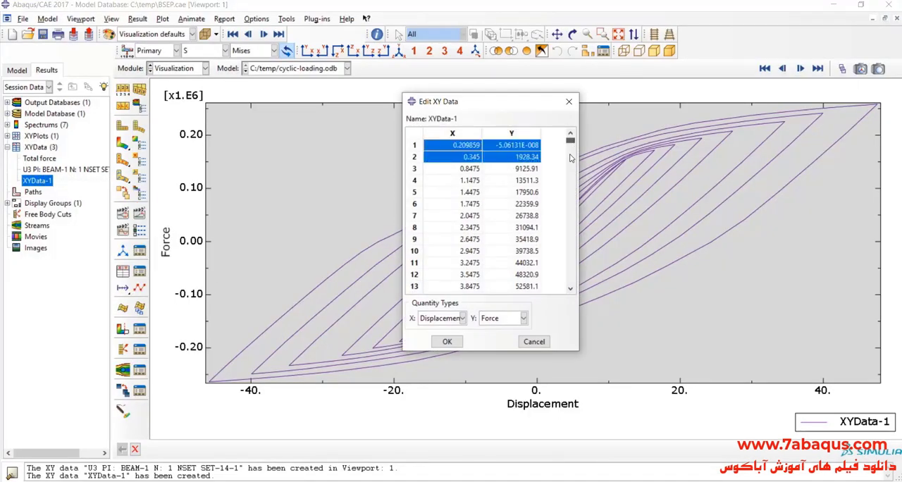
left_click_drag(571, 141, 571, 282)
left_click(521, 288, "shift")
right_click(520, 204)
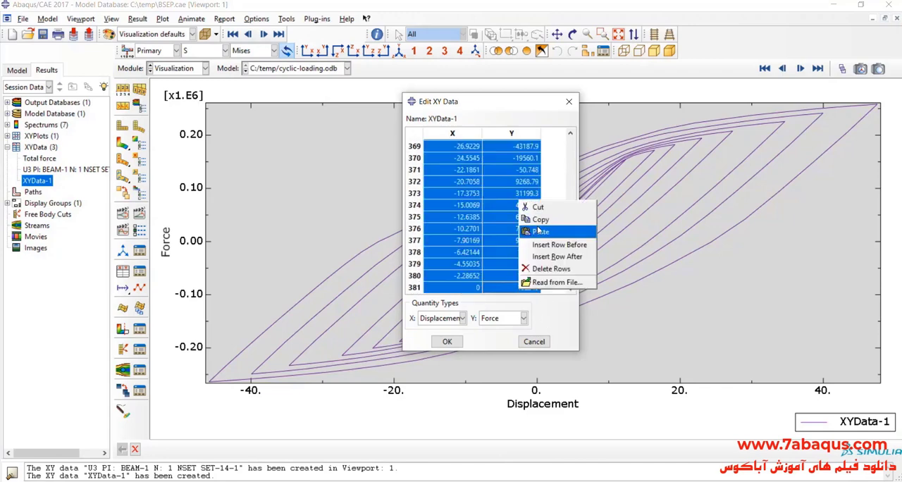
left_click(541, 219)
- Switch to Excel and paste the copied displacement and force data starting at cell C7
left_click(528, 481)
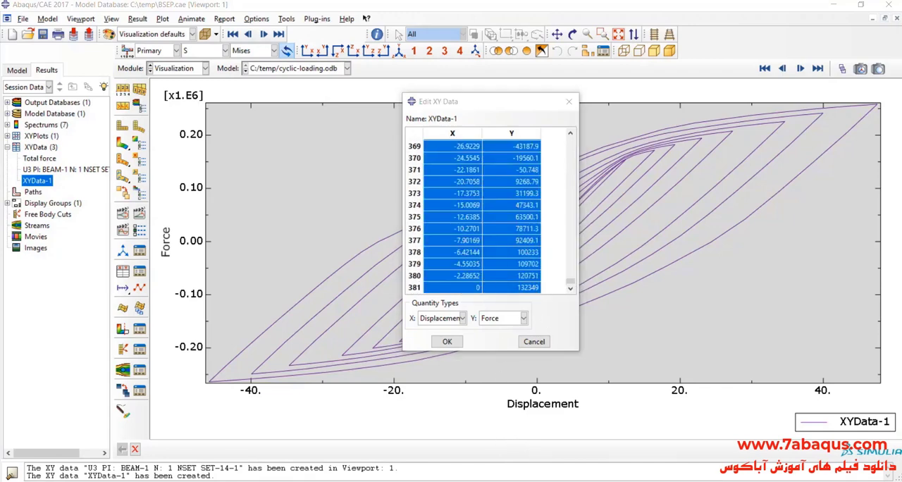
right_click(116, 196)
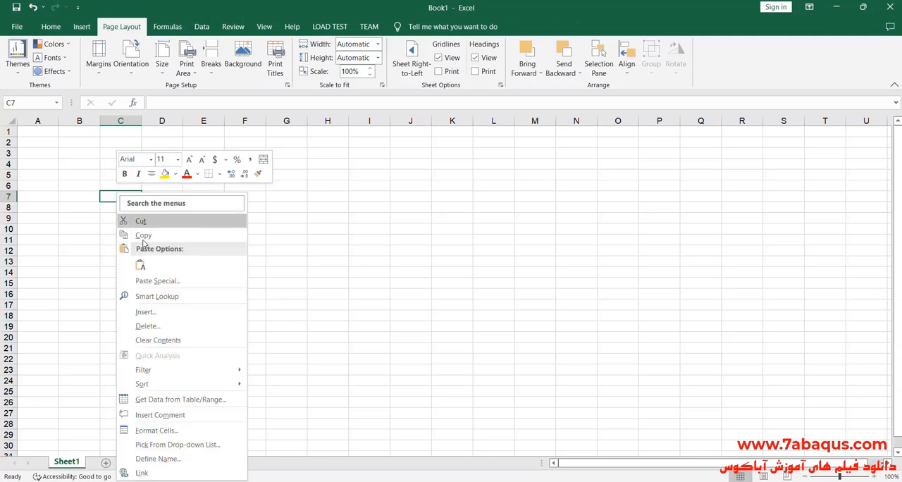
left_click(138, 264)
- Enter the header "Dispalcement (mm)" in cell C6 and widen column C to fit it
left_click(125, 185)
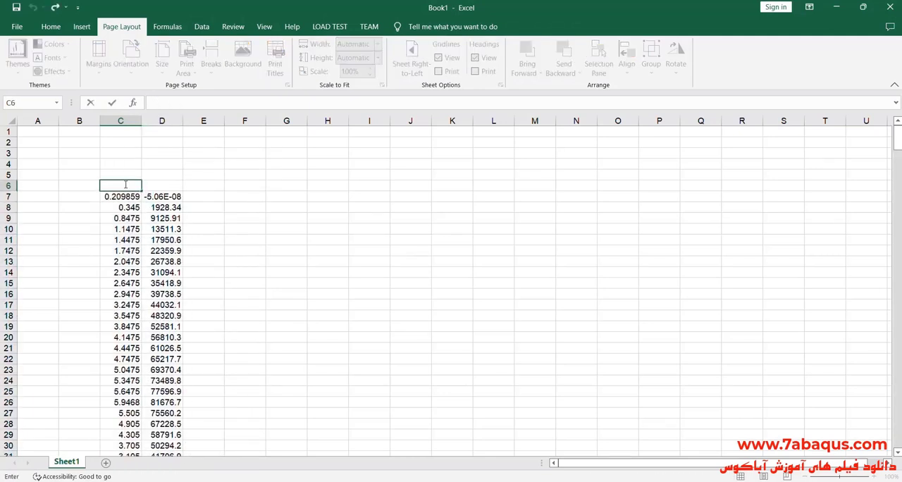
type("Dispalceme")
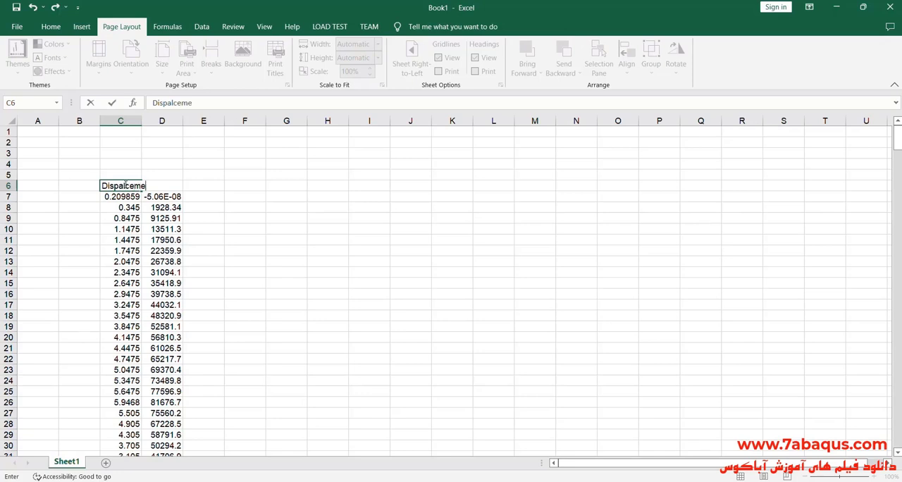
type("nt (mm")
left_click(123, 120)
left_click_drag(141, 121, 173, 121)
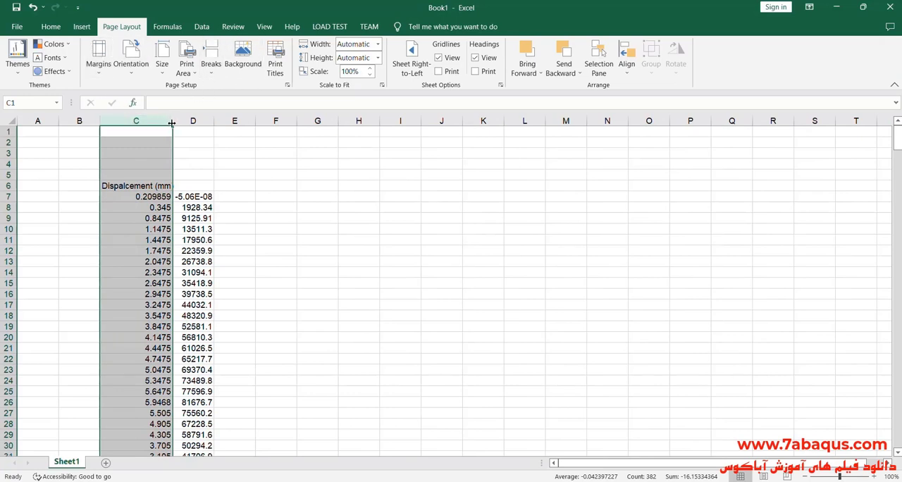
left_click_drag(173, 121, 179, 122)
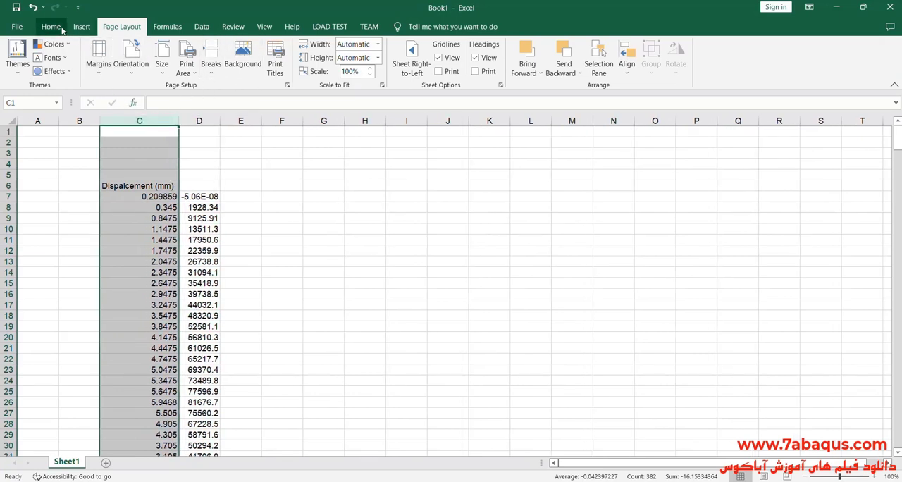
- Center the contents of column C horizontally and vertically
left_click(63, 28)
left_click(257, 67)
left_click(257, 49)
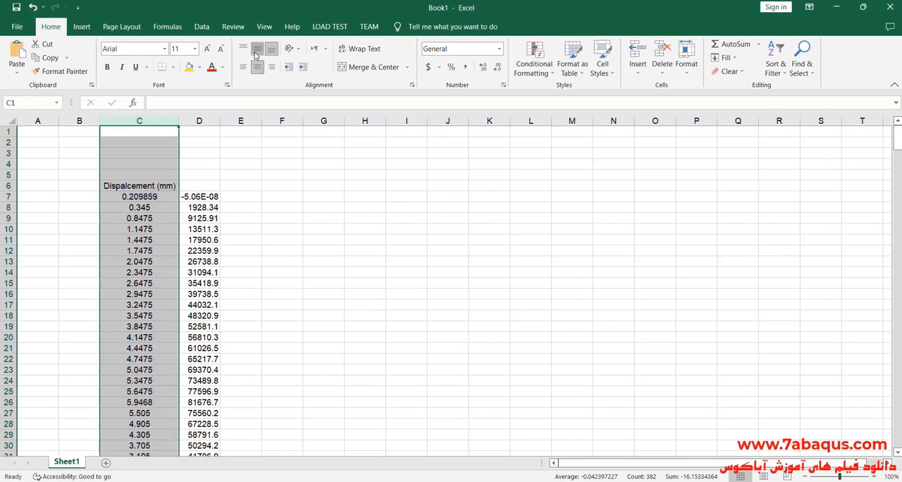
- Enter the header "Force (N)" in cell D6, then center and slightly widen column D
double_click(209, 185)
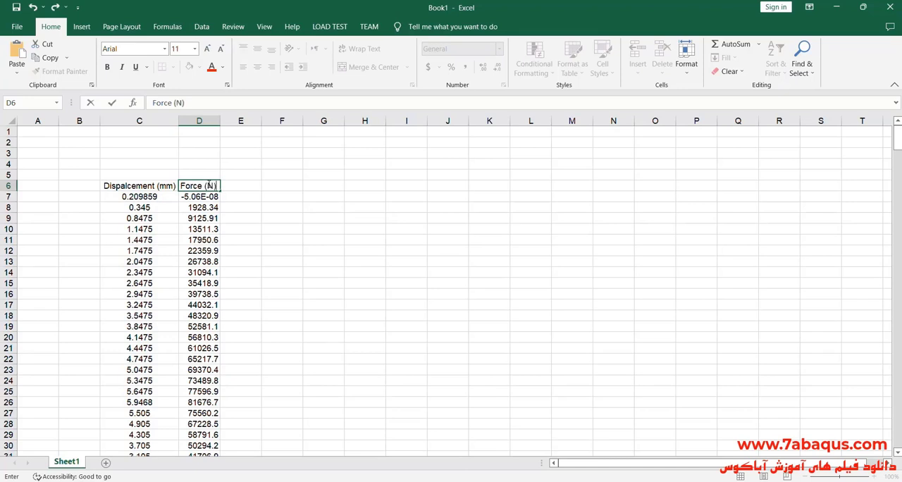
left_click(199, 121)
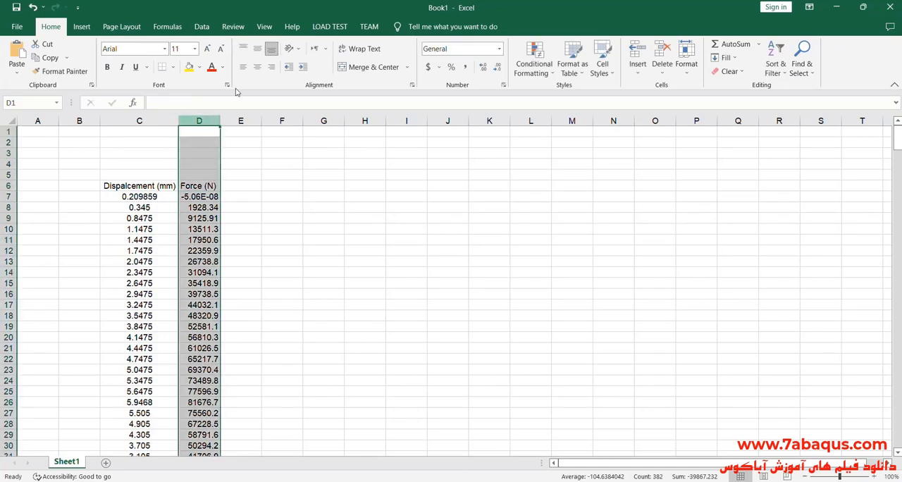
left_click(257, 67)
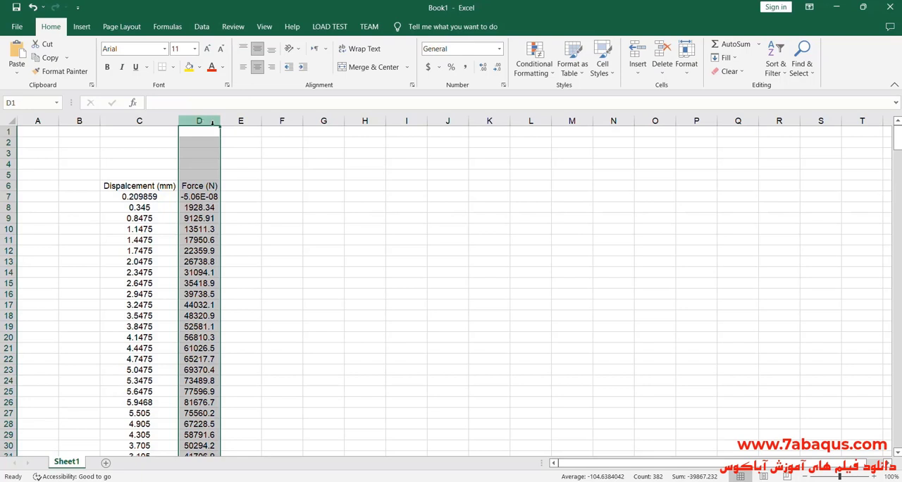
left_click_drag(220, 121, 227, 121)
- Fill the displacement header cell with yellow and the force header cell with blue
left_click(143, 186)
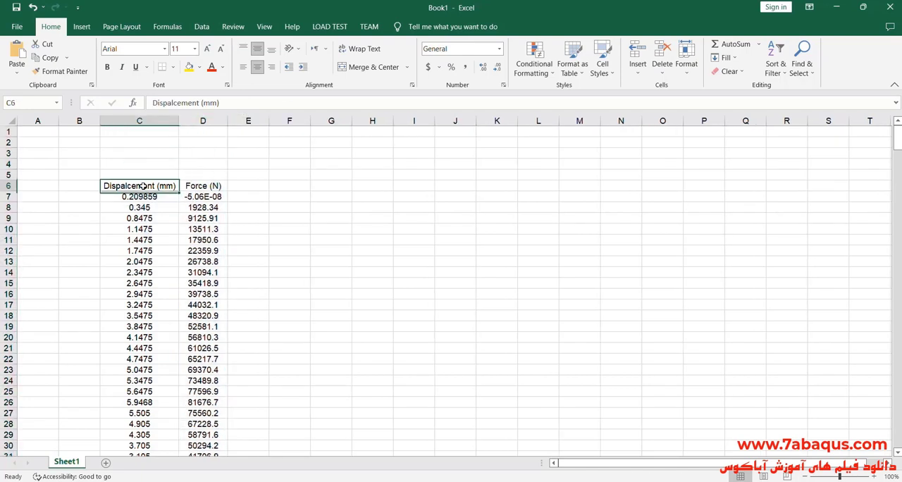
left_click(200, 68)
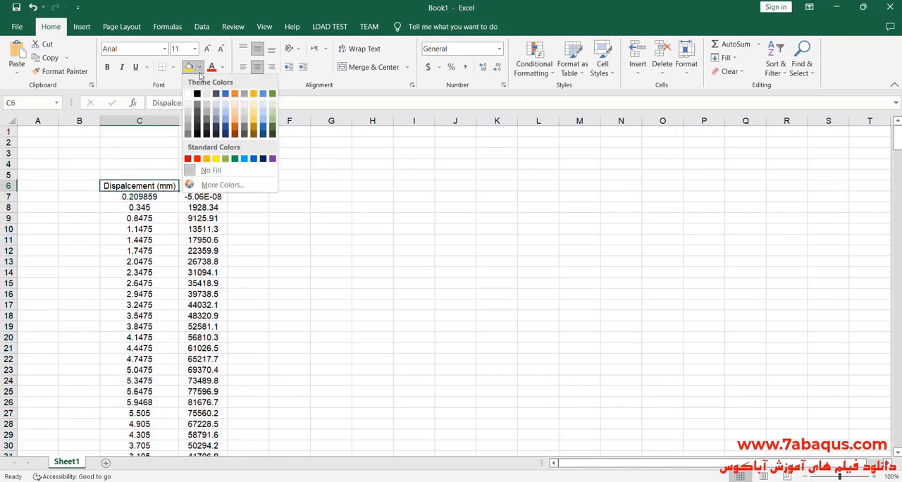
left_click(215, 159)
key("Right")
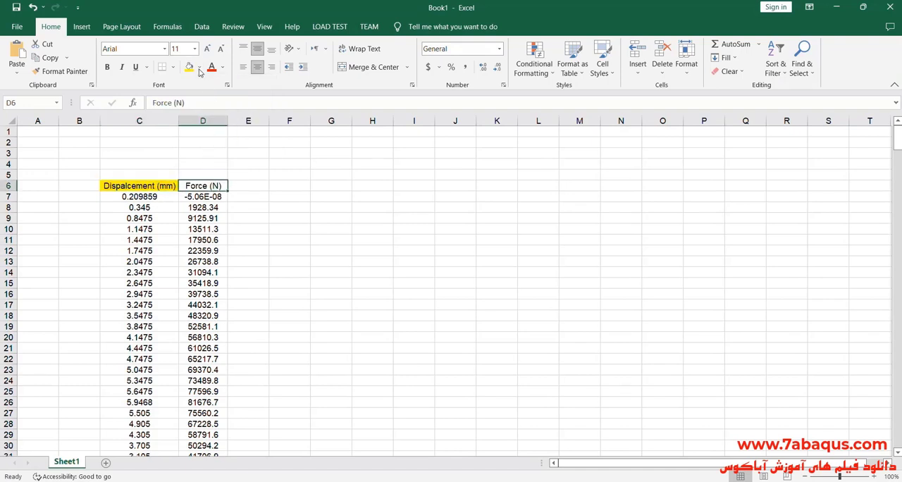
left_click(200, 71)
left_click(243, 158)
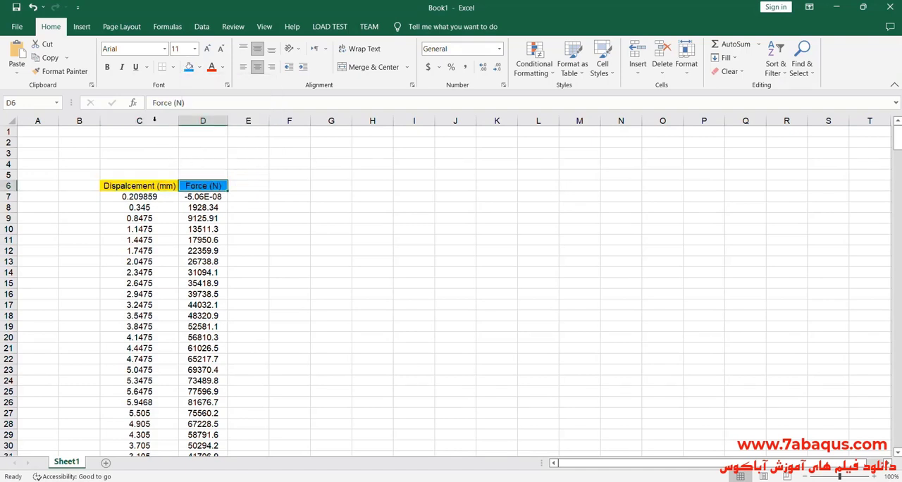
- Insert a scatter chart with straight lines from columns C and D and place it beside the data
left_click(154, 120)
left_click(203, 121, "ctrl")
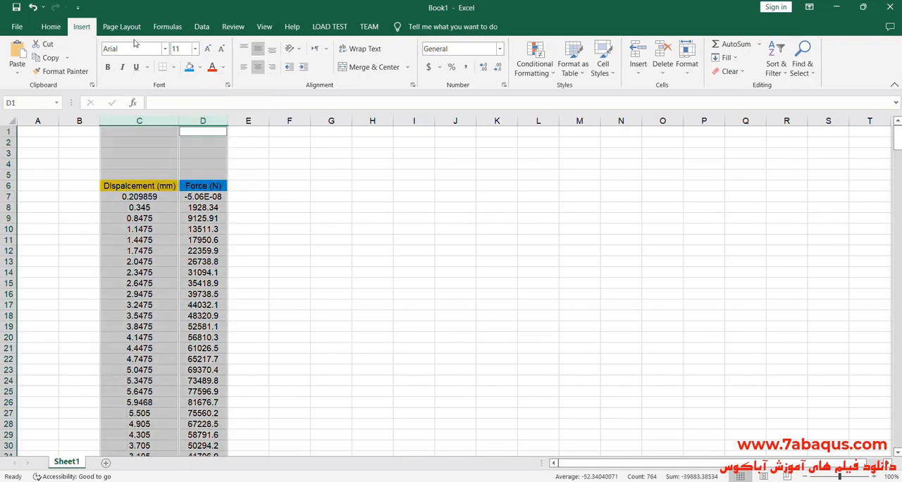
left_click(81, 26)
left_click(444, 71)
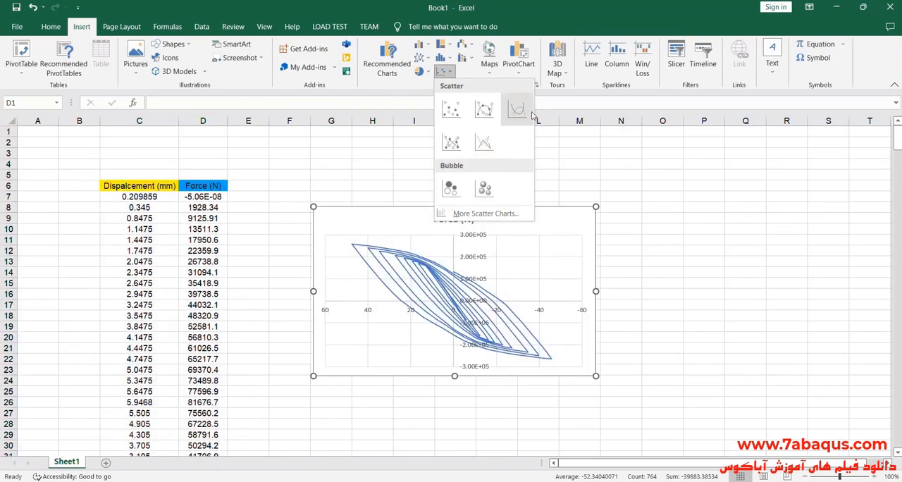
left_click(484, 142)
left_click_drag(491, 220, 458, 196)
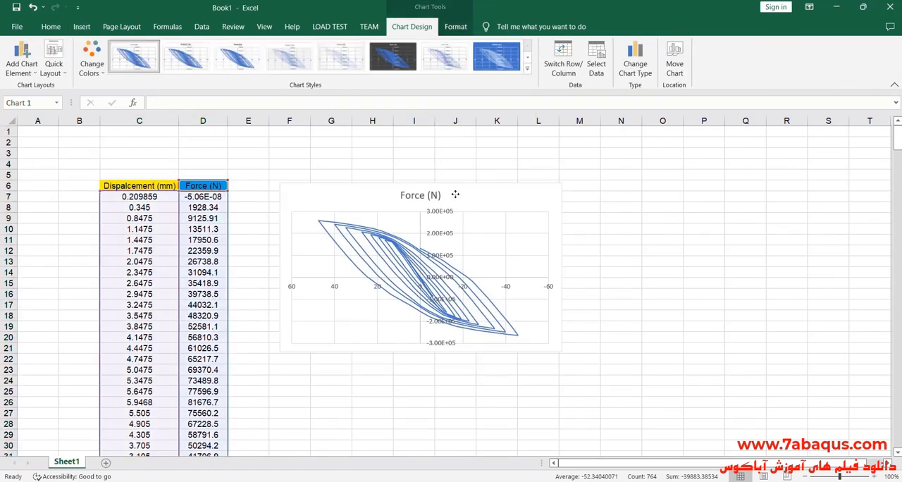
- Turn off reverse order for the chart's horizontal axis values and set the axis minimum to -100
double_click(505, 288)
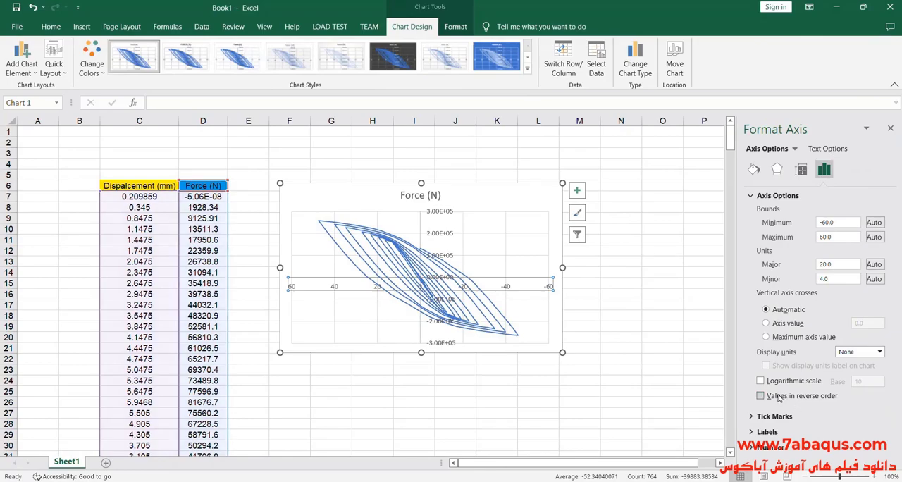
left_click(779, 397)
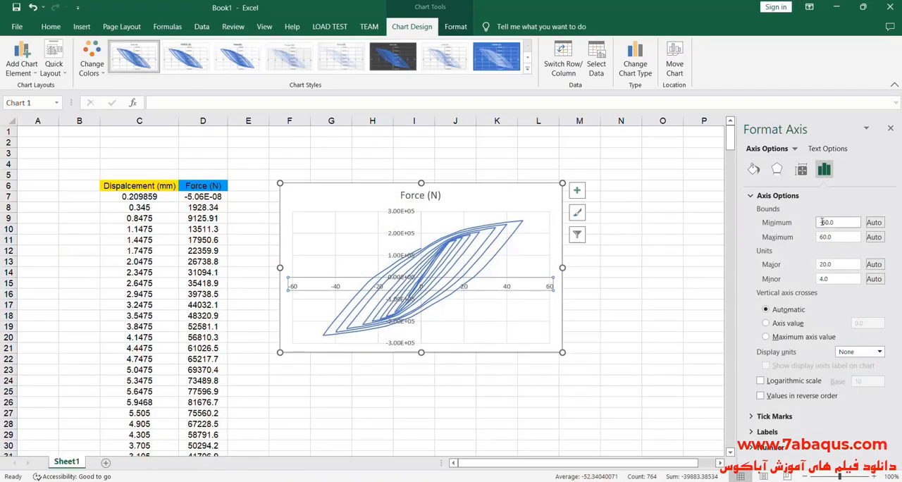
left_click(824, 224)
type("10")
- Set the maximum bound of the chart's horizontal axis to 100
left_click(829, 239)
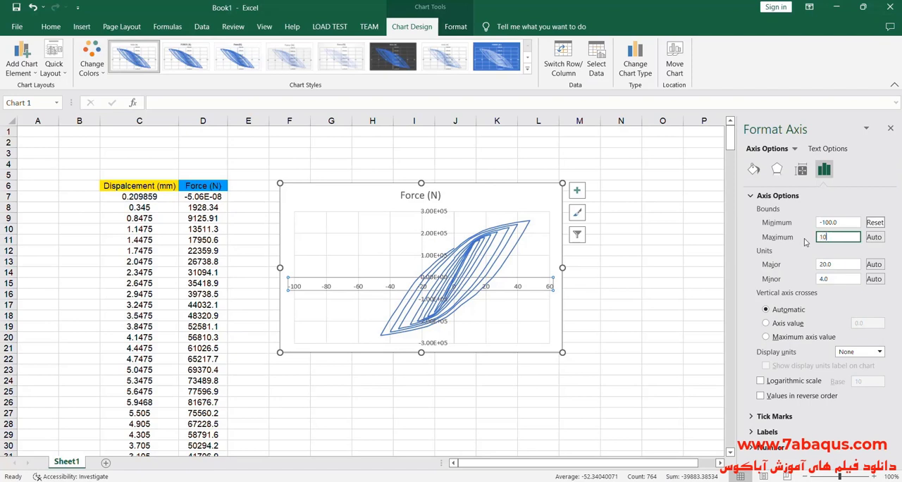
left_click(454, 211)
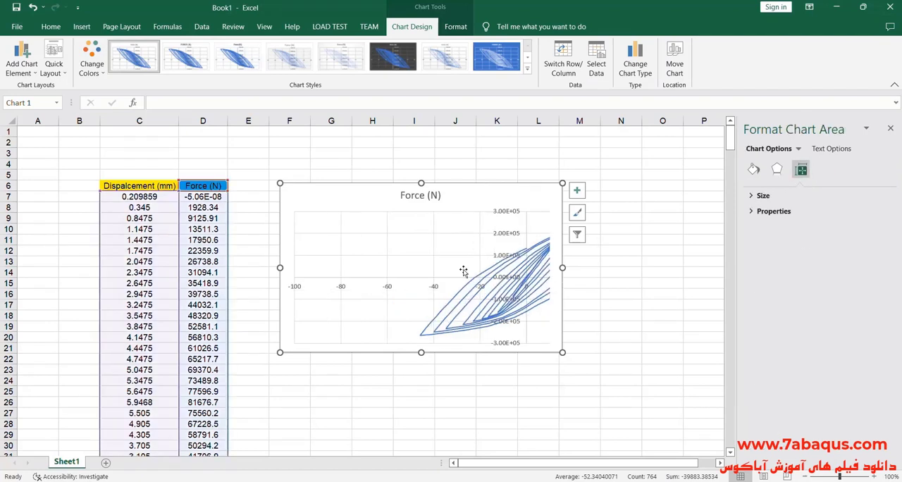
left_click(437, 287)
left_click(824, 170)
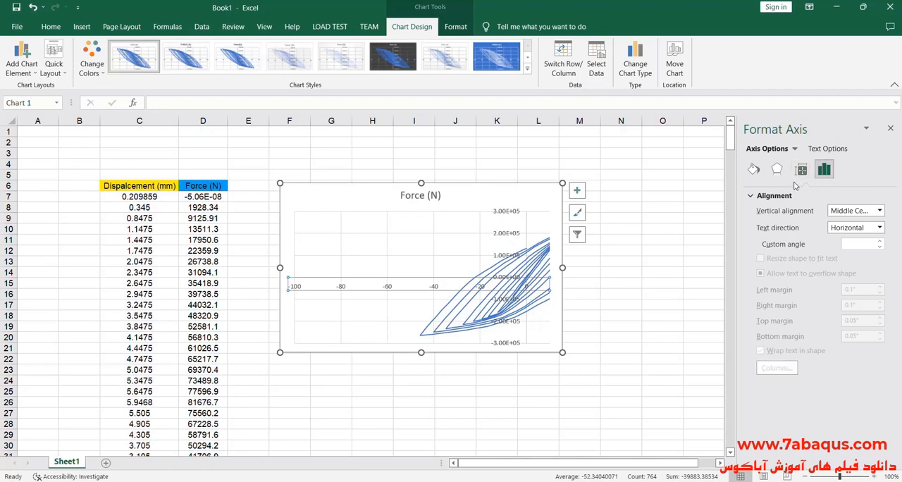
left_click(756, 197)
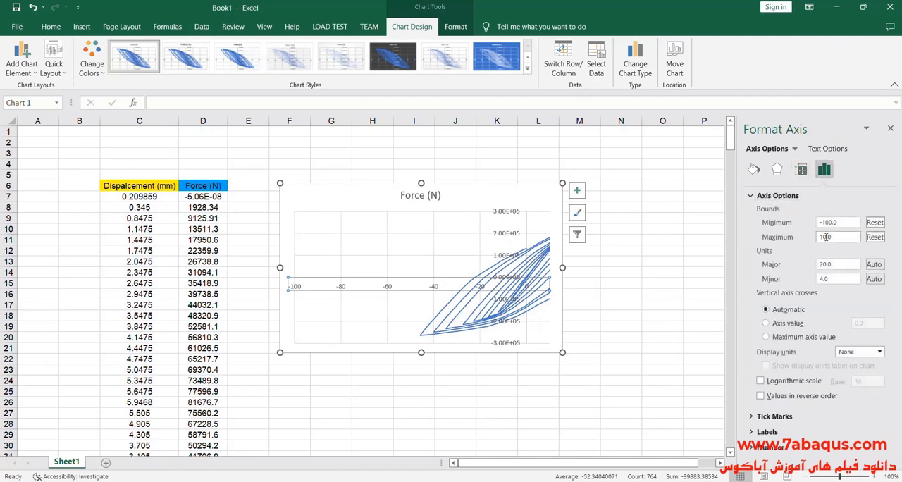
left_click(826, 238)
type("0")
left_click(481, 205)
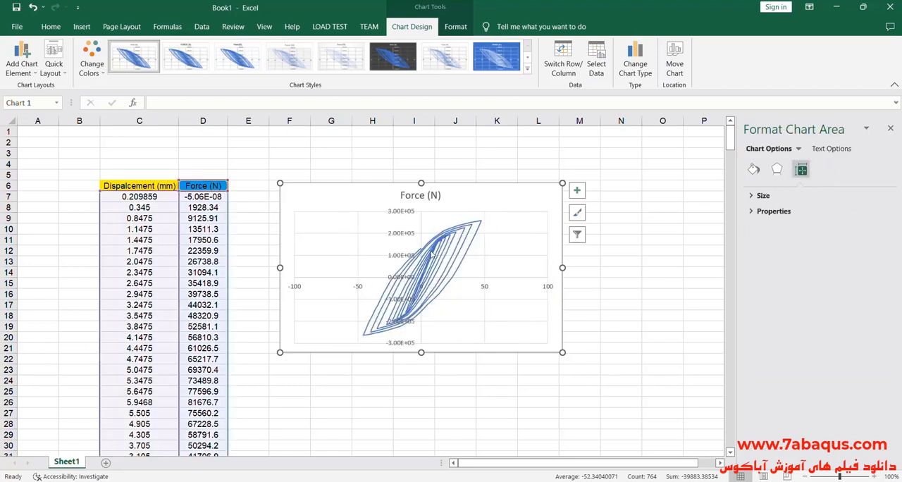
- Set the line width of the chart's force series to 2 pt
left_click(431, 259)
left_click(753, 169)
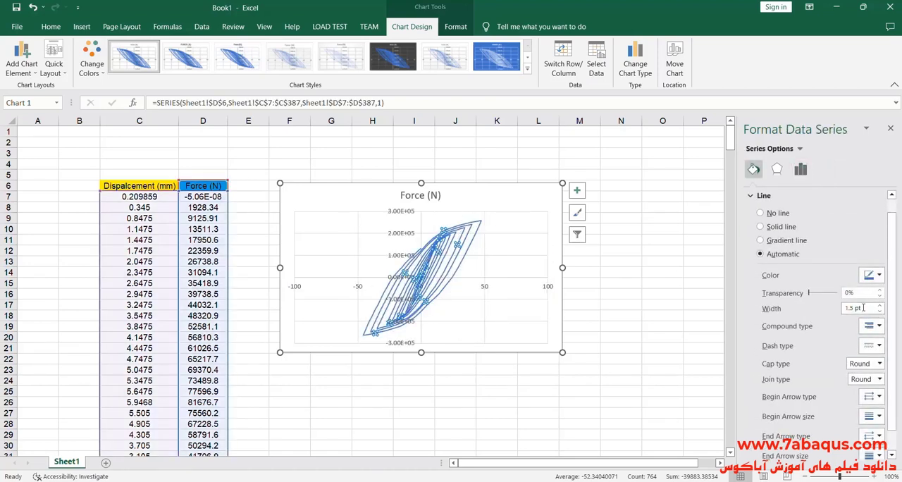
left_click_drag(853, 308, 843, 313)
type("2")
key("Return")
- Change the force series line to a bright blue from the standard color palette
left_click(874, 275)
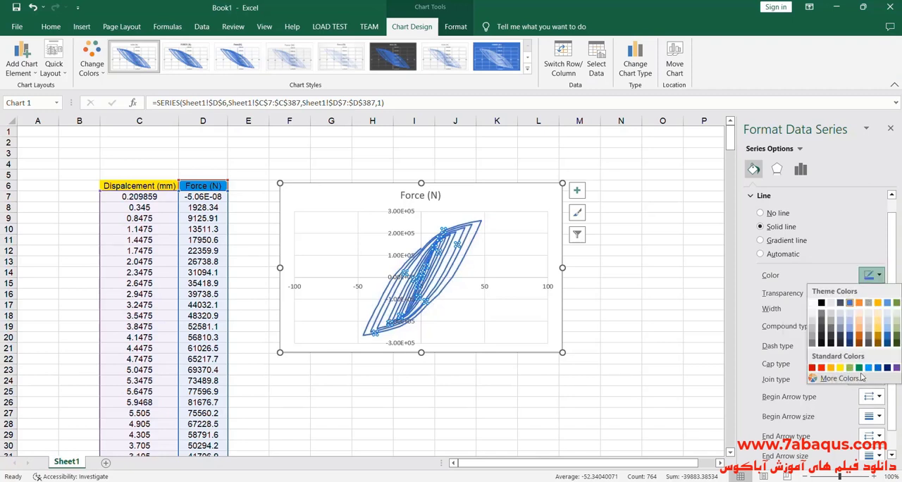
left_click(860, 379)
left_click(560, 161)
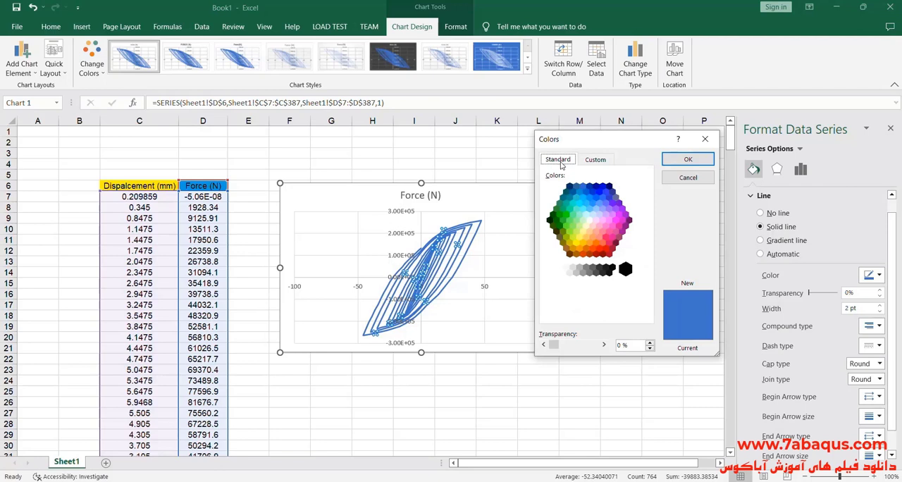
left_click(600, 197)
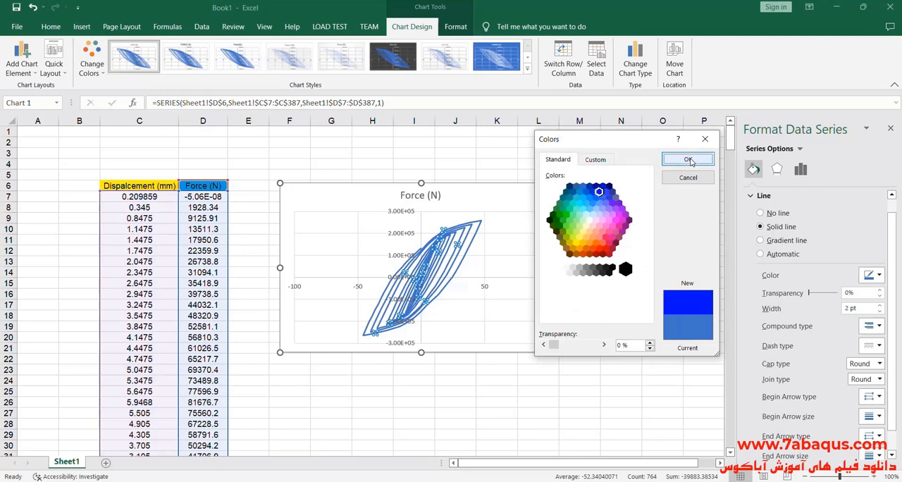
left_click(688, 158)
- Remove the chart title, and reposition and enlarge the chart beside the data
left_click_drag(471, 193, 461, 185)
left_click(566, 181)
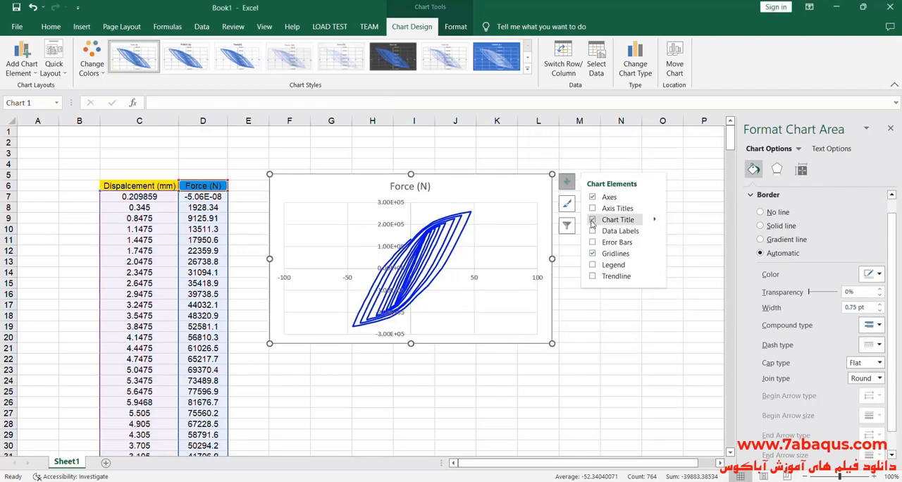
left_click(566, 181)
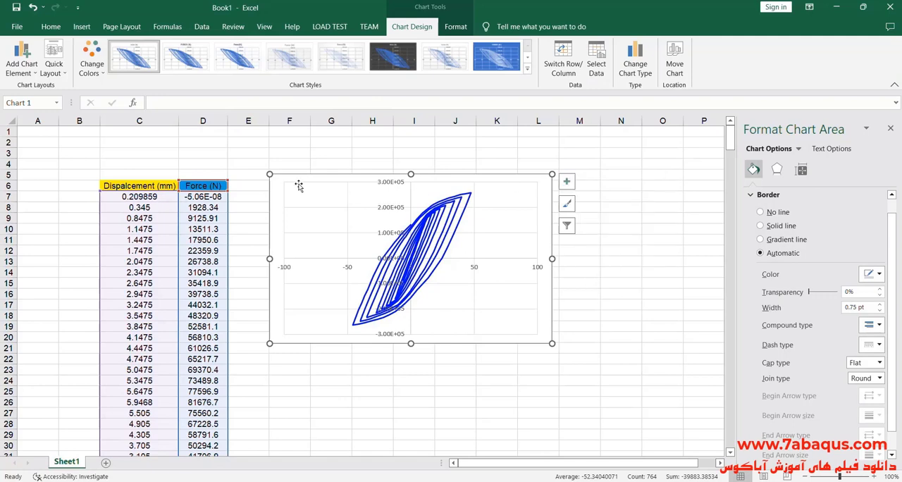
left_click_drag(274, 186, 268, 165)
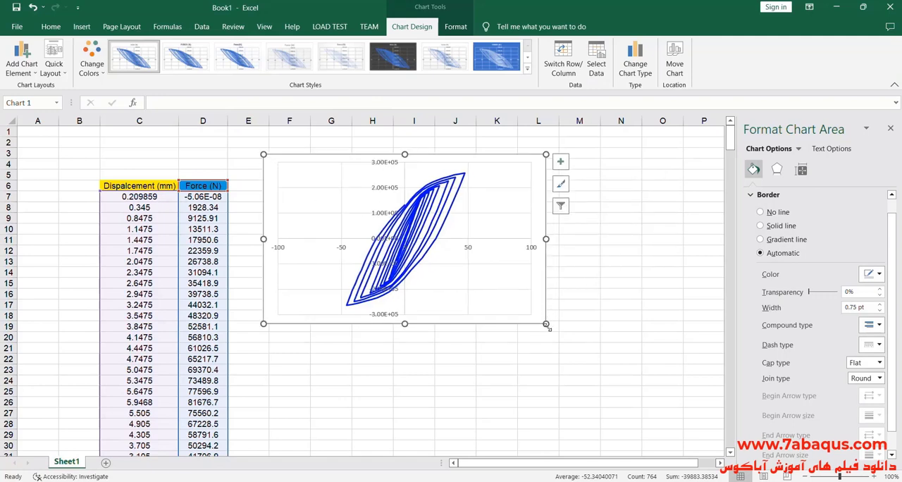
left_click_drag(547, 325, 647, 386)
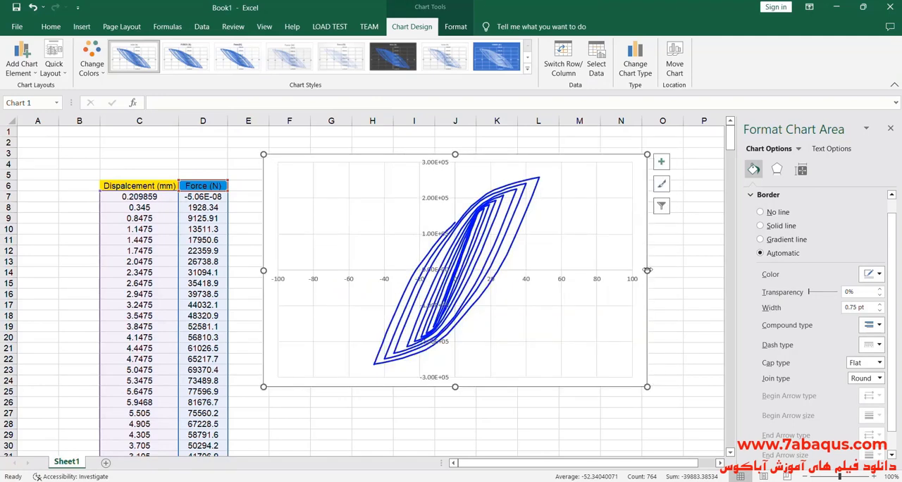
left_click_drag(647, 270, 662, 270)
- Check the axis range of the paper's JC4 plot and set the chart's vertical axis bounds to -400000 and 400000
key("alt+Tab")
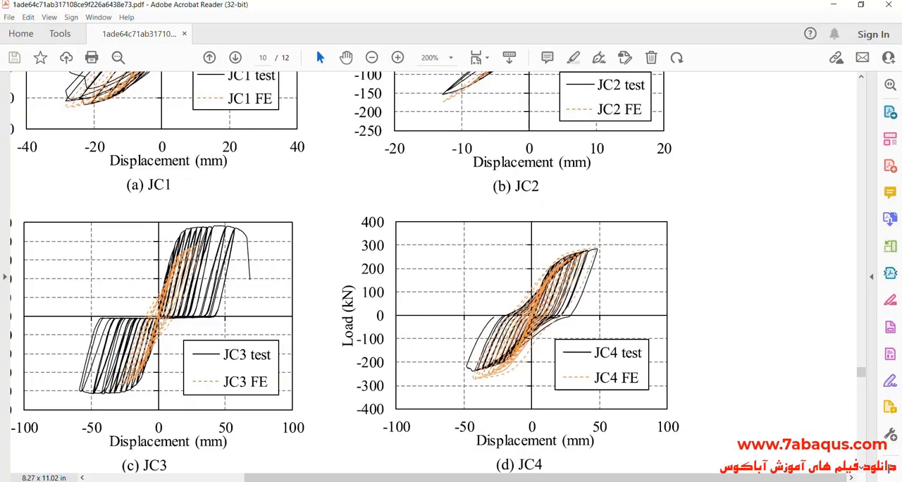
key("alt+Tab")
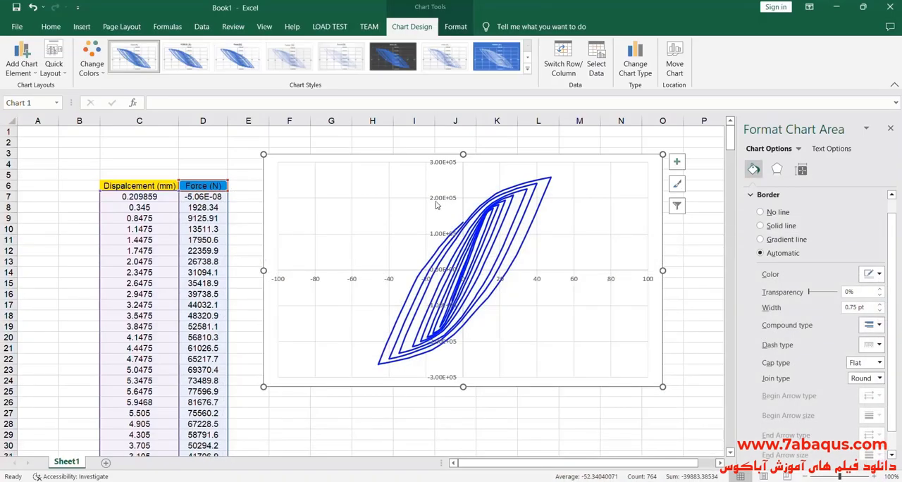
left_click(436, 205)
left_click(824, 169)
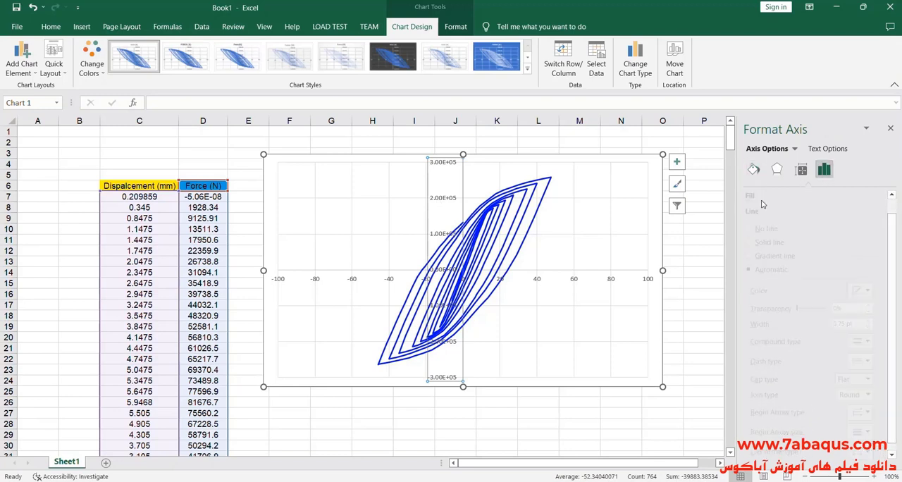
left_click(821, 195)
left_click(823, 222)
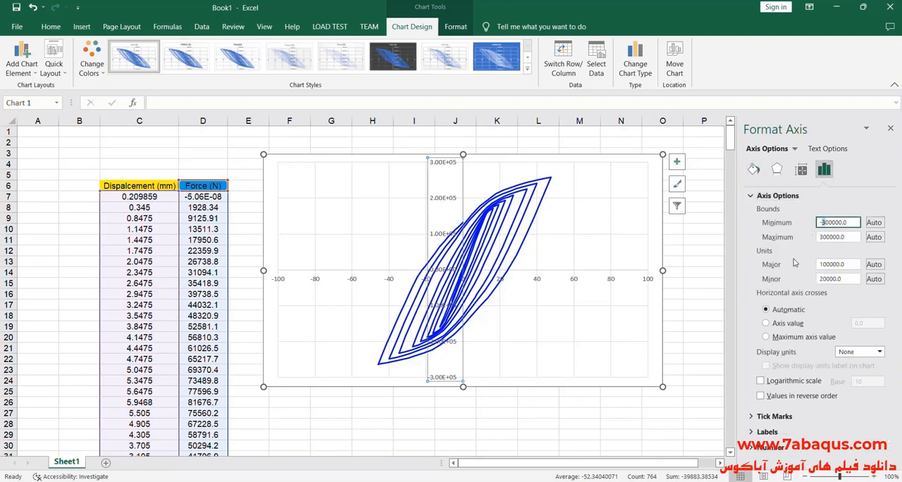
left_click(836, 237)
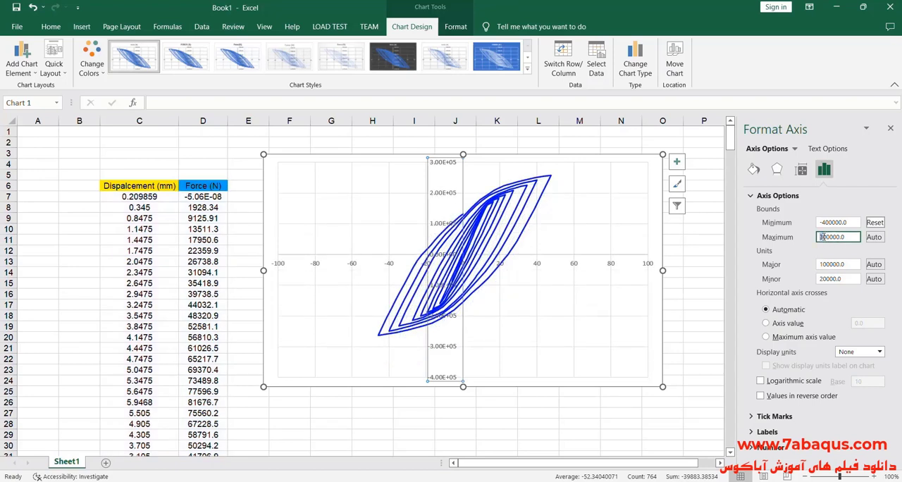
type("4")
left_click(268, 175)
- Change the number format of the chart's vertical axis labels to General
left_click(435, 194)
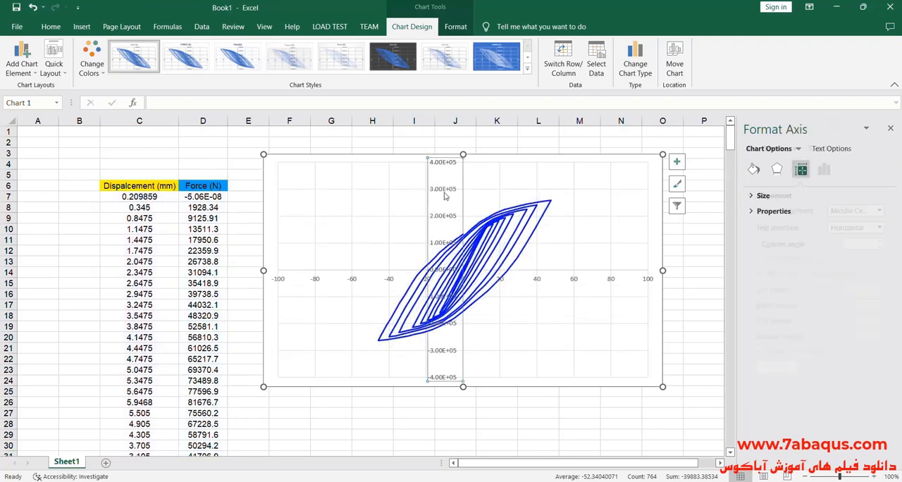
left_click(824, 169)
left_click(754, 196)
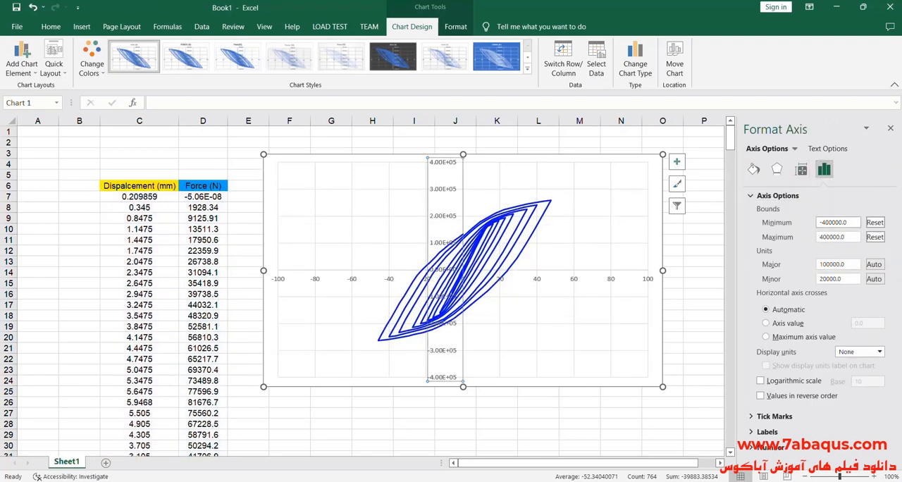
left_click(816, 445)
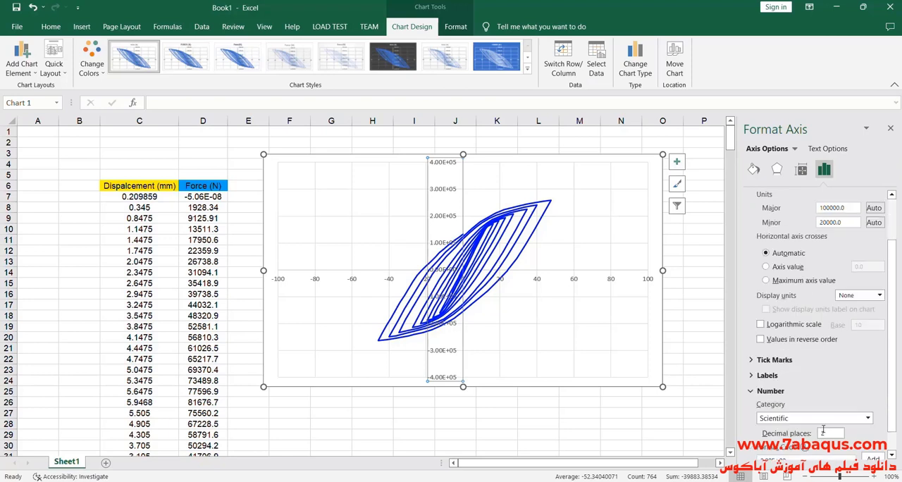
scroll(817, 431, "down", 2)
left_click(811, 392)
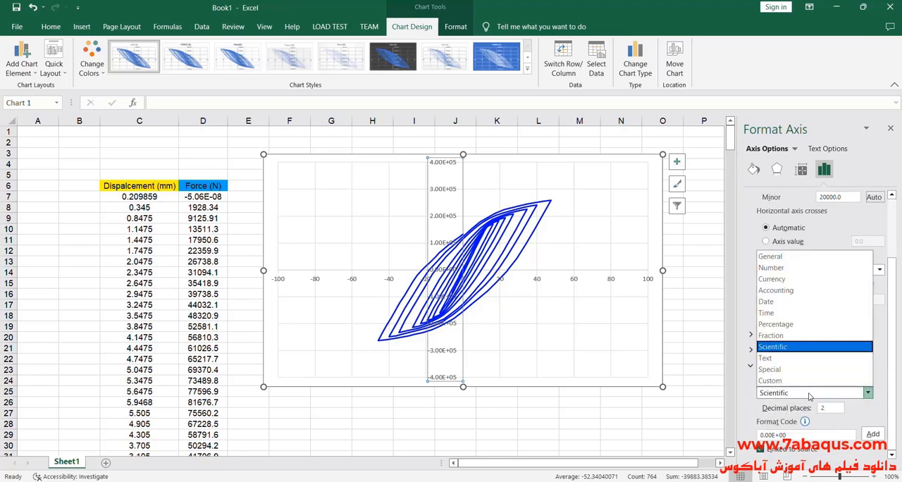
left_click(775, 256)
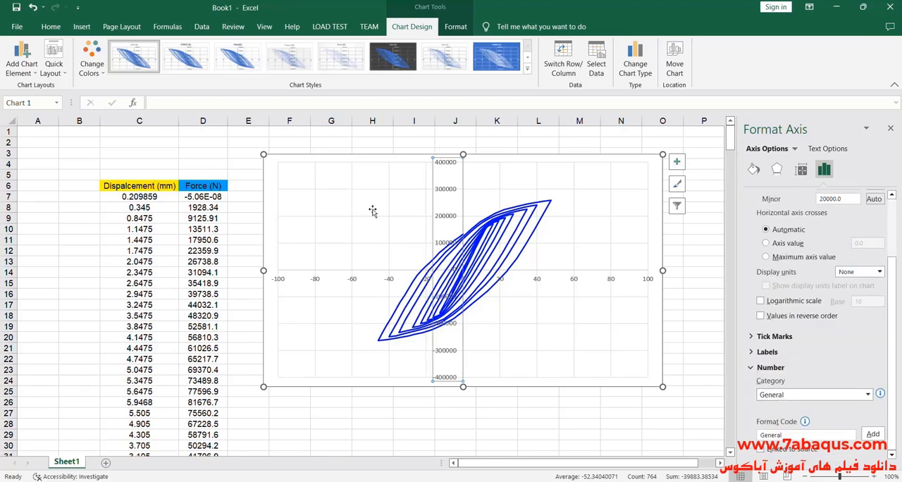
left_click(890, 131)
- Reposition the chart beside the data columns and enlarge it to span about columns E to P, rows 2 to 27
left_click_drag(269, 179, 245, 160)
left_click_drag(643, 372, 696, 404)
left_click_drag(695, 271, 703, 277)
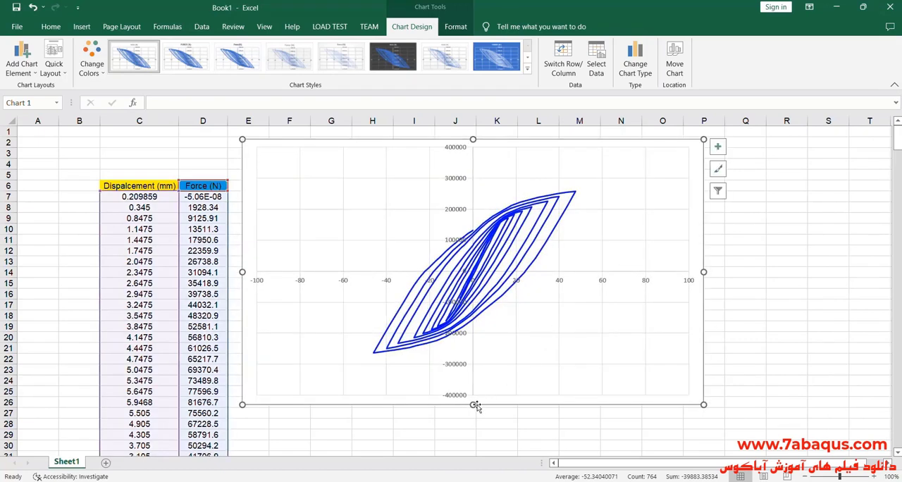
left_click_drag(475, 404, 477, 418)
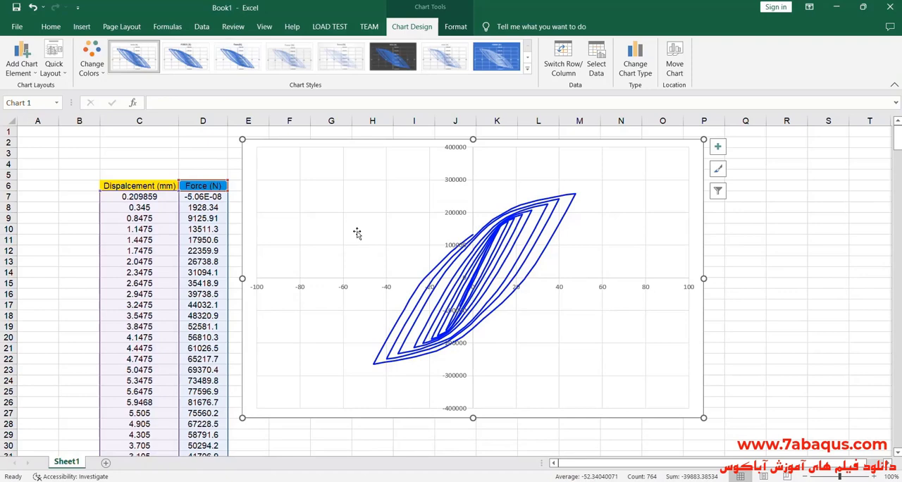
- Fill the chart's plot area with the JC4 curve picture 2022-11-06_012509.png from the Desktop
double_click(360, 234)
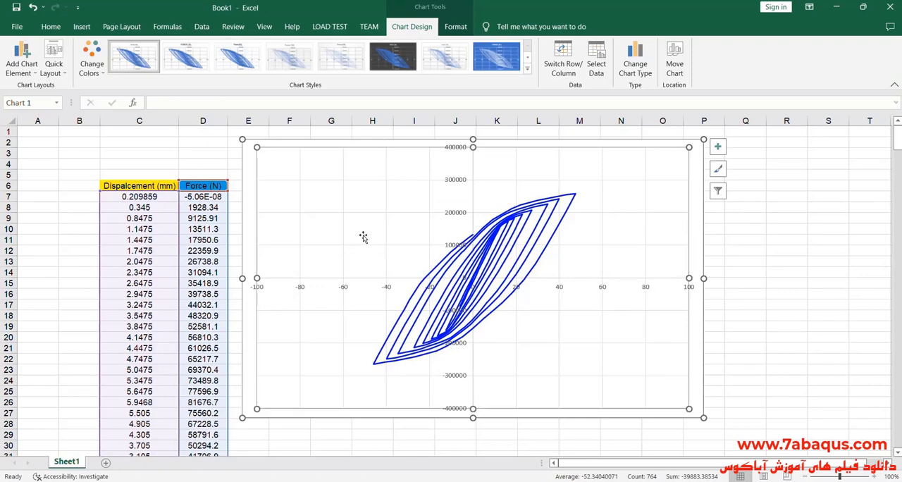
left_click(761, 195)
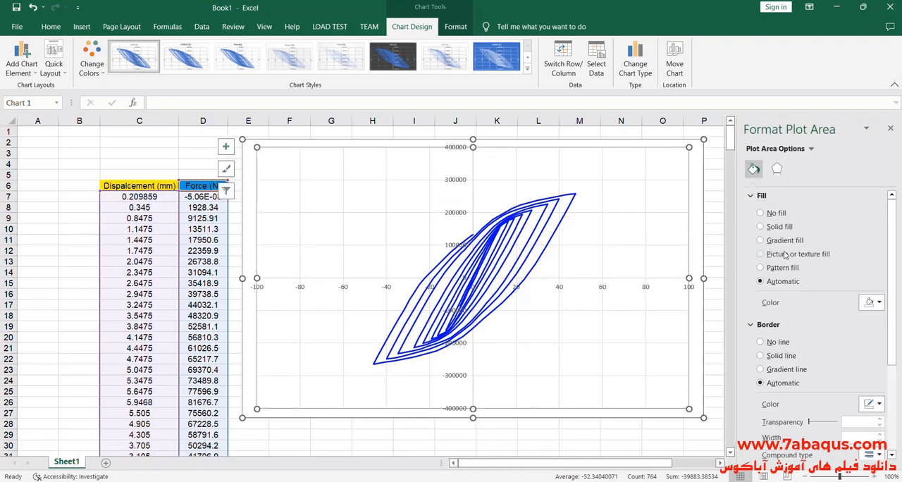
left_click(760, 253)
left_click(776, 314)
left_click(371, 236)
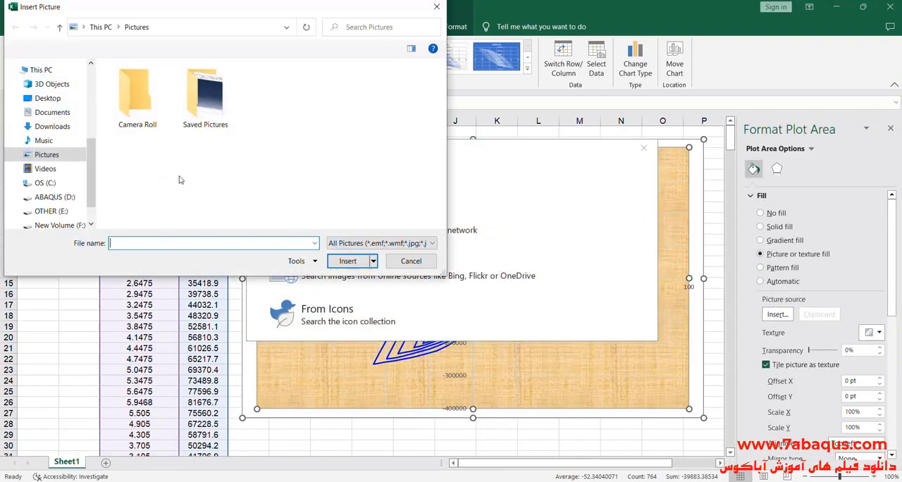
left_click(34, 99)
scroll(426, 191, "down", 3)
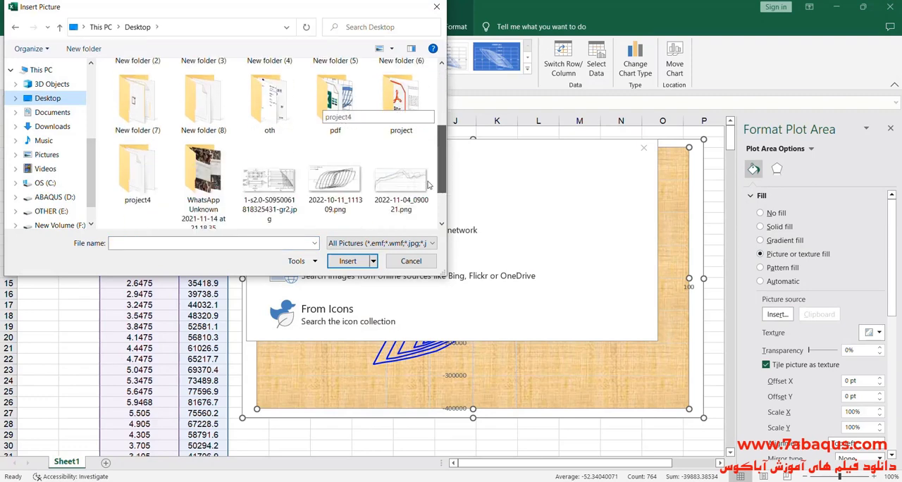
scroll(426, 199, "down", 1)
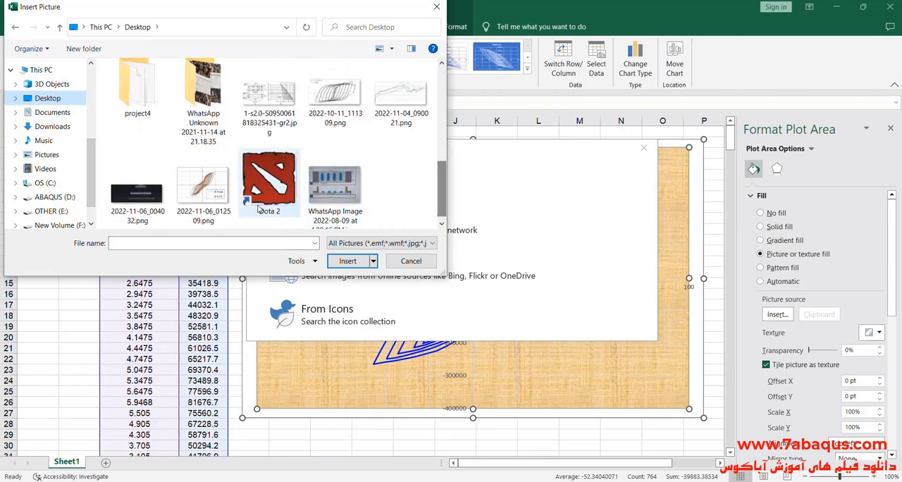
left_click(215, 194)
left_click(351, 262)
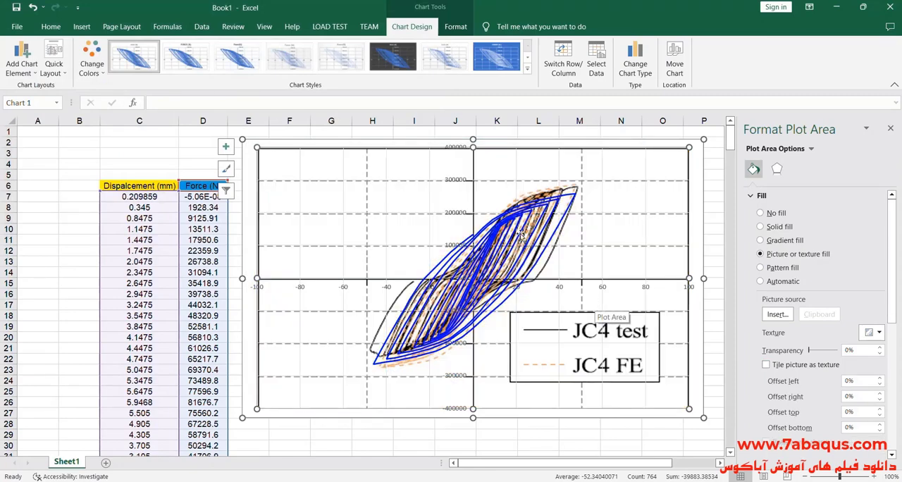
left_click(890, 128)
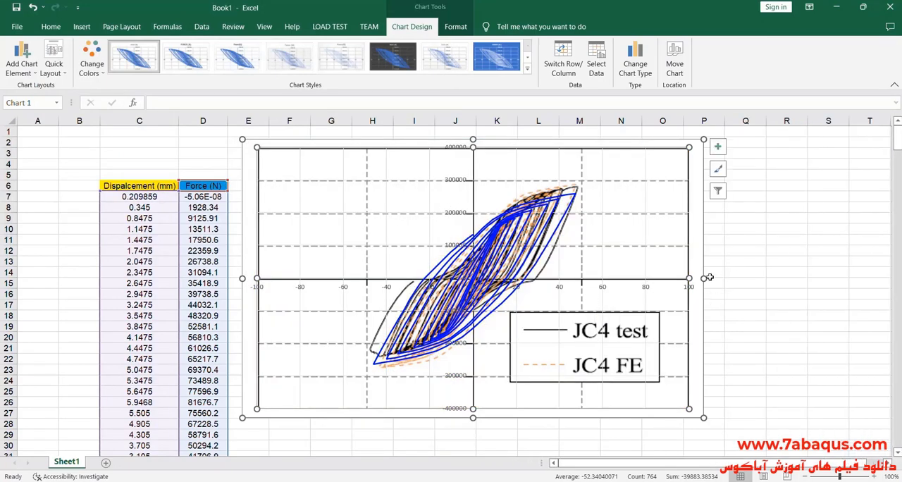
- Widen and heighten the chart slightly, extending it to about row 28, and deselect it
left_click_drag(705, 278, 713, 278)
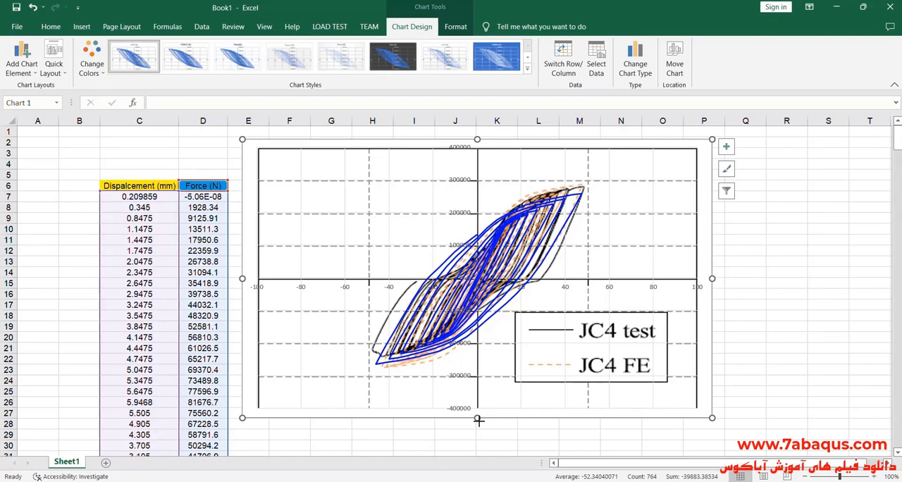
left_click_drag(477, 419, 478, 427)
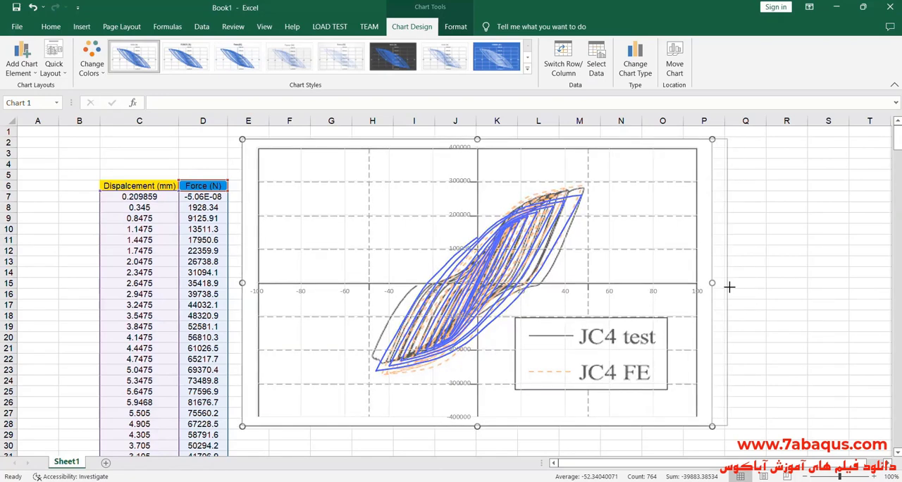
left_click_drag(730, 287, 730, 285)
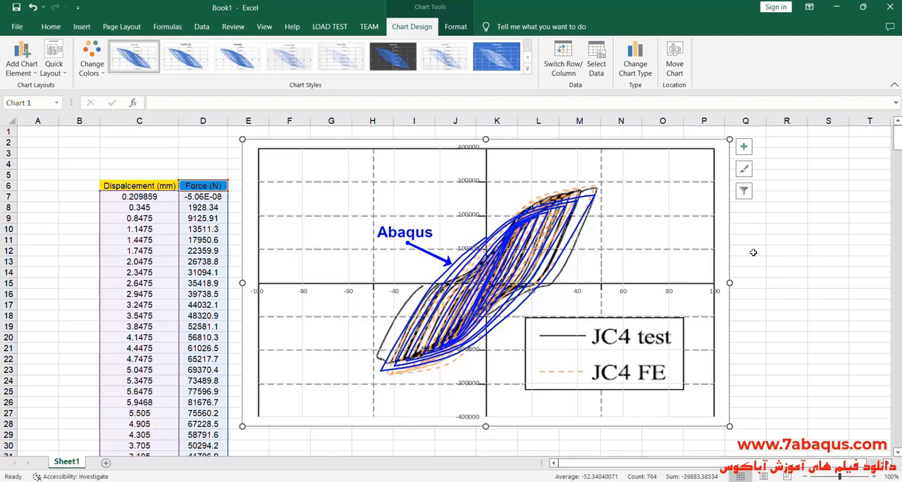
left_click(796, 228)
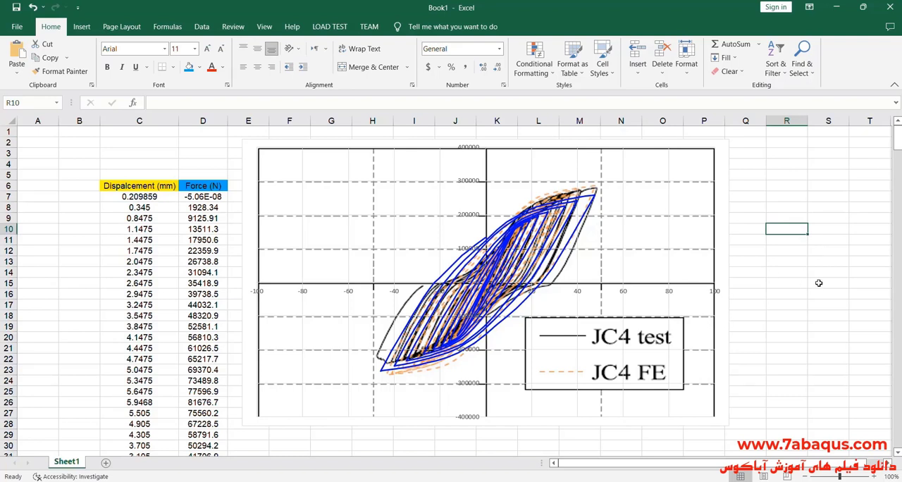
- Compare the overlaid force-displacement chart with the paper's JC4 load-displacement plot in the PDF
left_click(557, 481)
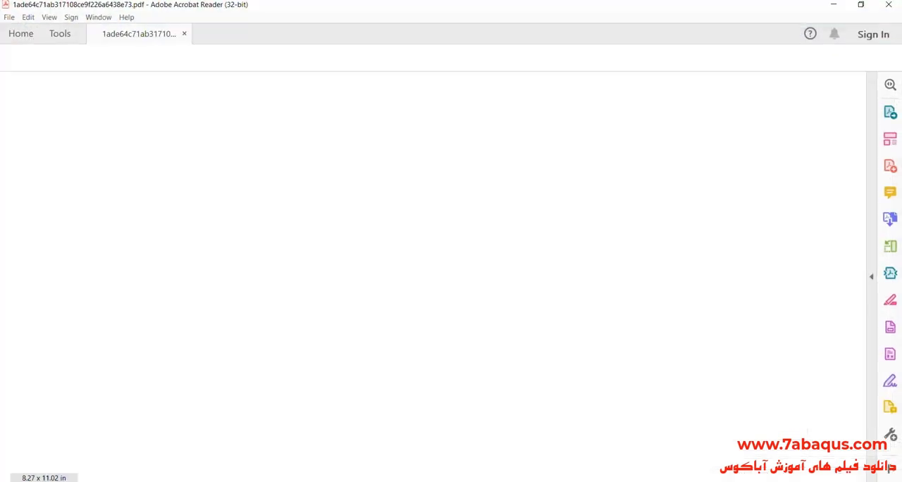
scroll(562, 392, "down", 1)
left_click(502, 481)
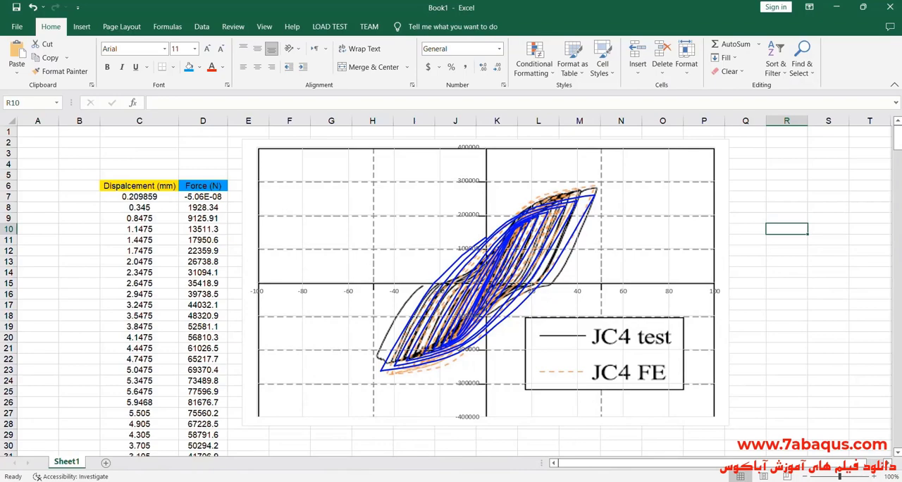
left_click(556, 480)
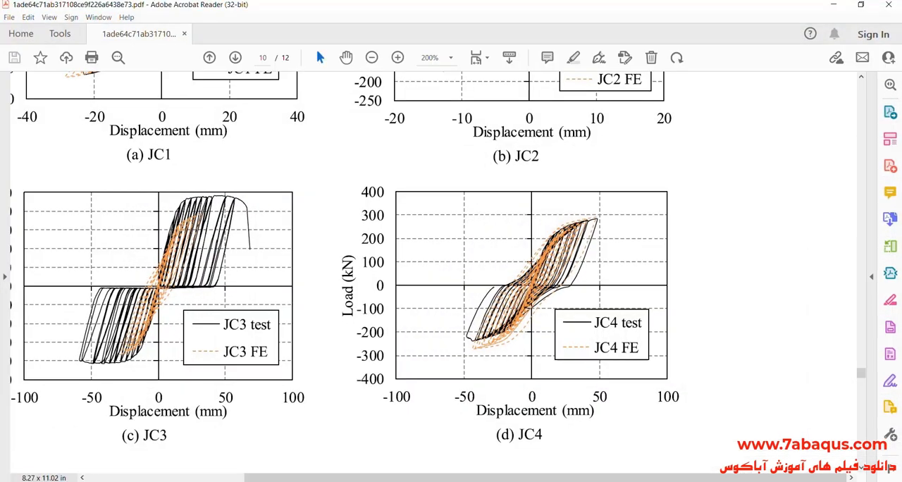
left_click(502, 481)
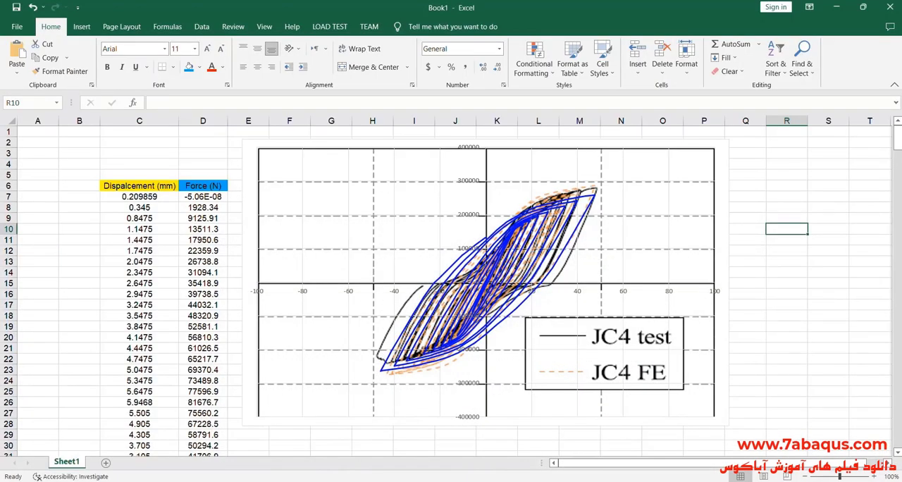
left_click(560, 481)
left_click(561, 481)
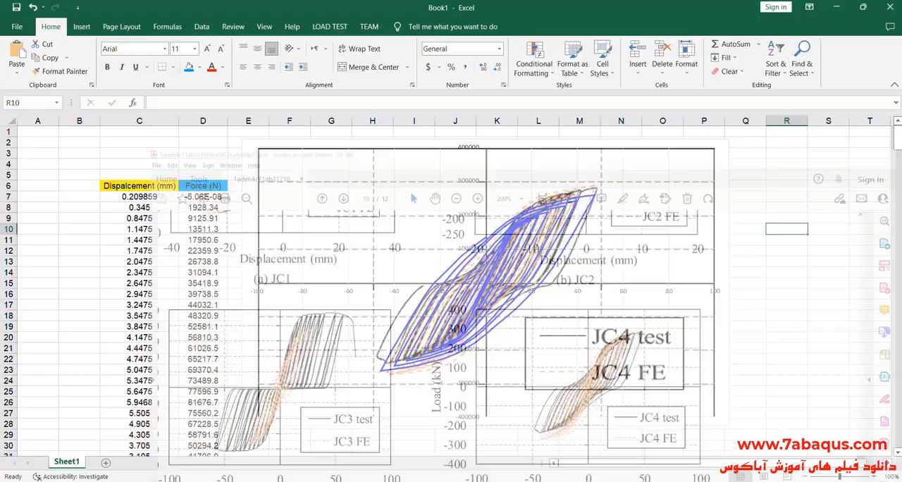